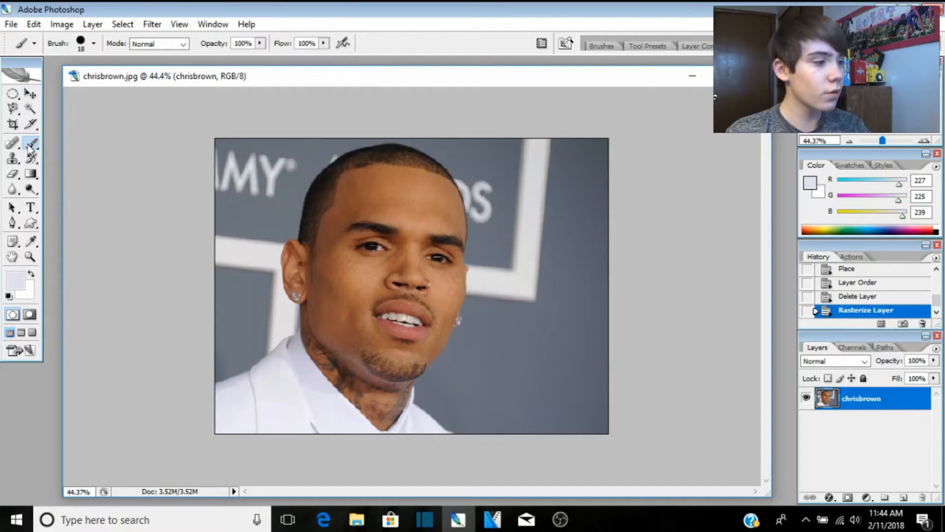
Step: Choose the Brush Tool from the brush slot's flyout
left_click_drag(30, 146, 68, 141)
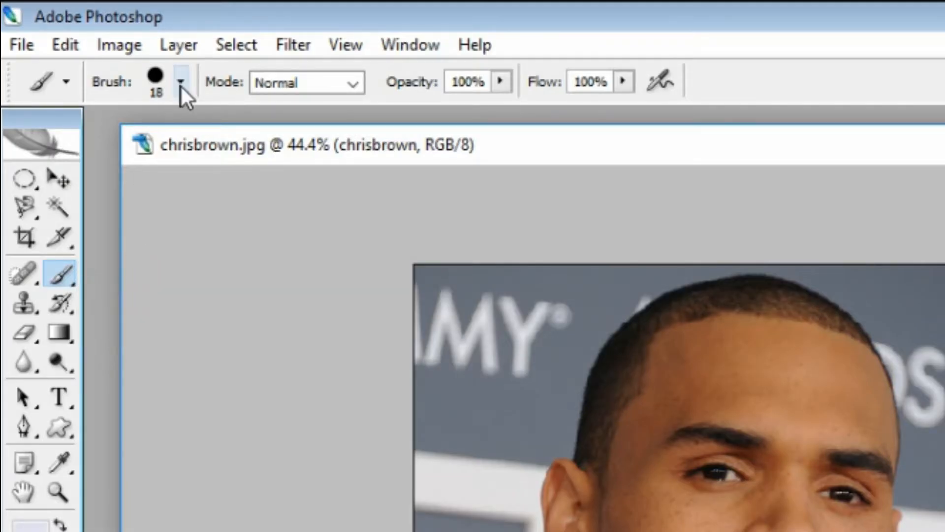
Step: Set the brush Master Diameter to 5 px, then switch to the Pen Tool
left_click(182, 86)
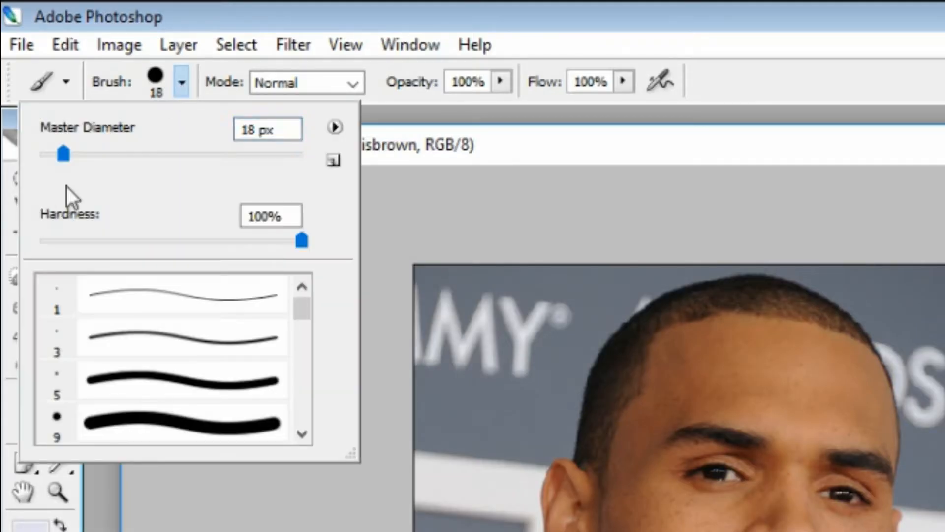
left_click(247, 129)
double_click(248, 129)
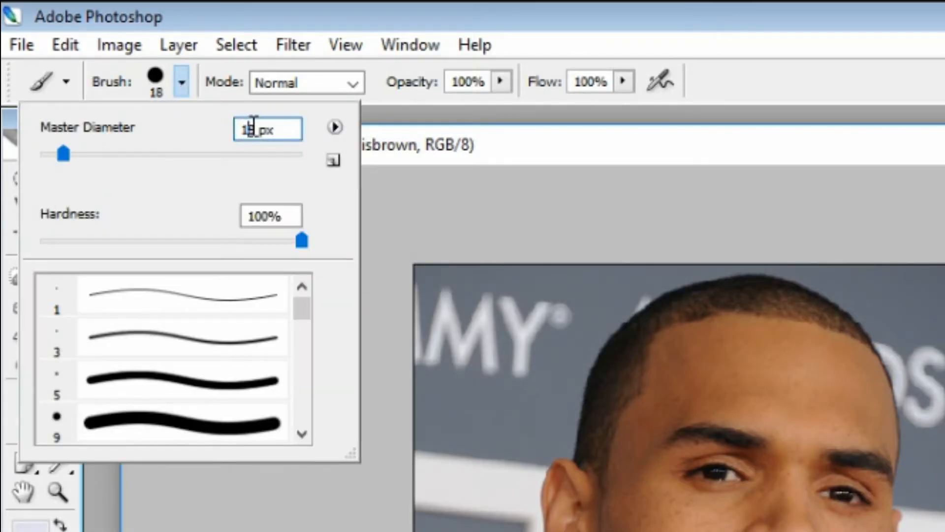
type("5")
key("BackSpace")
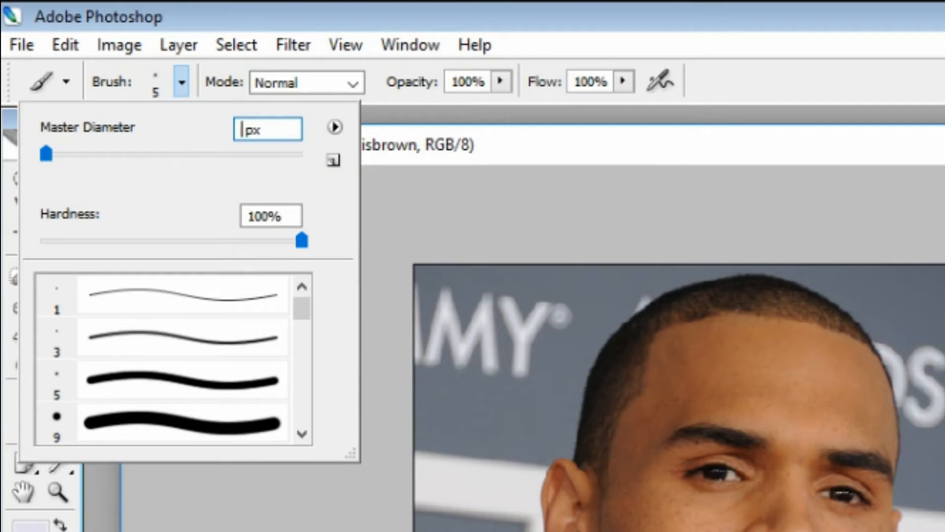
type("5")
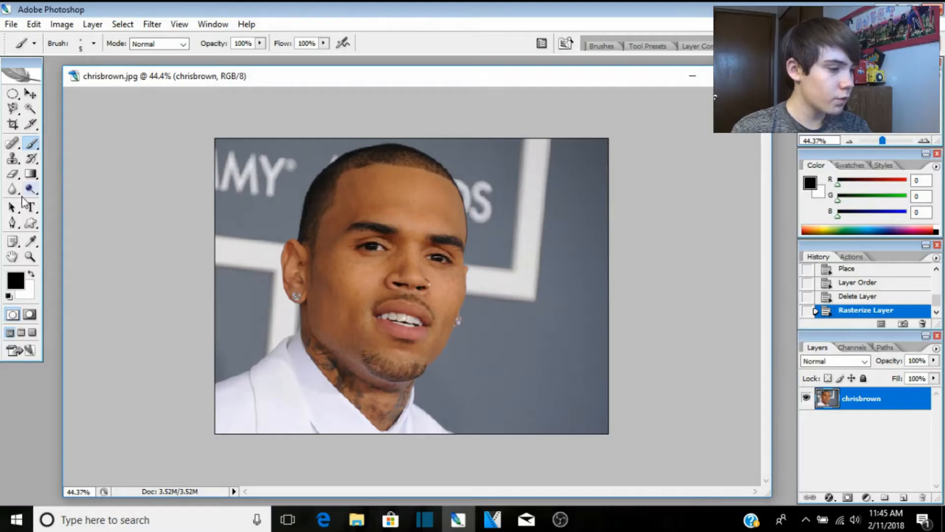
left_click_drag(13, 222, 66, 227)
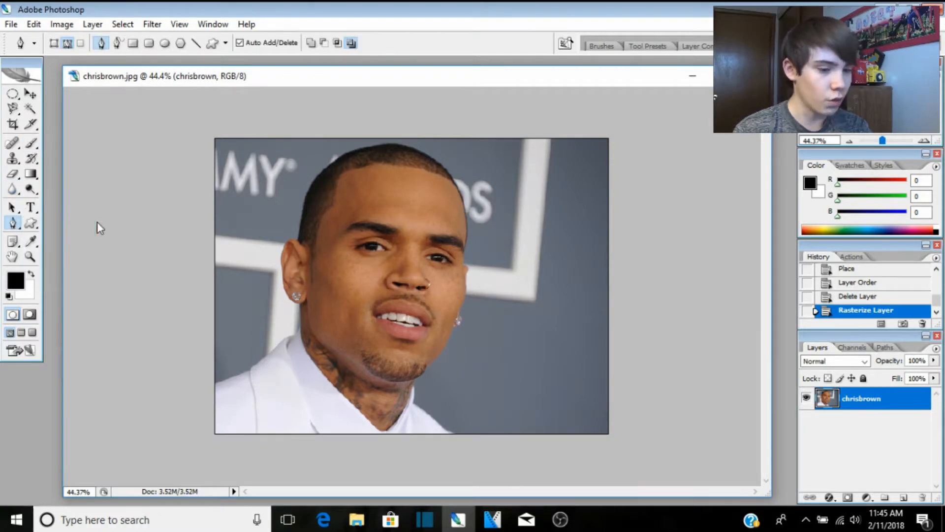
Step: Create a new layer and rename it 'lines', fixing the 'ines' typo
left_click(903, 497)
double_click(859, 403)
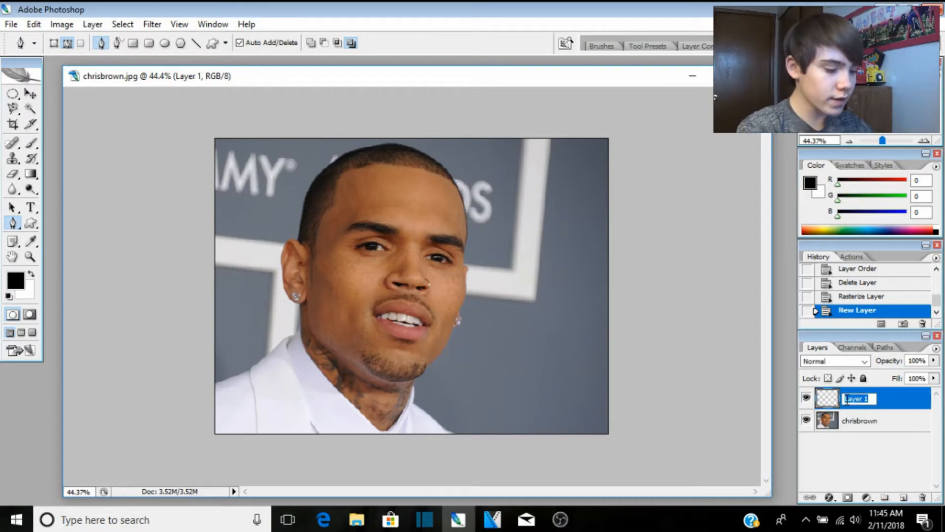
type("ines")
key("Return")
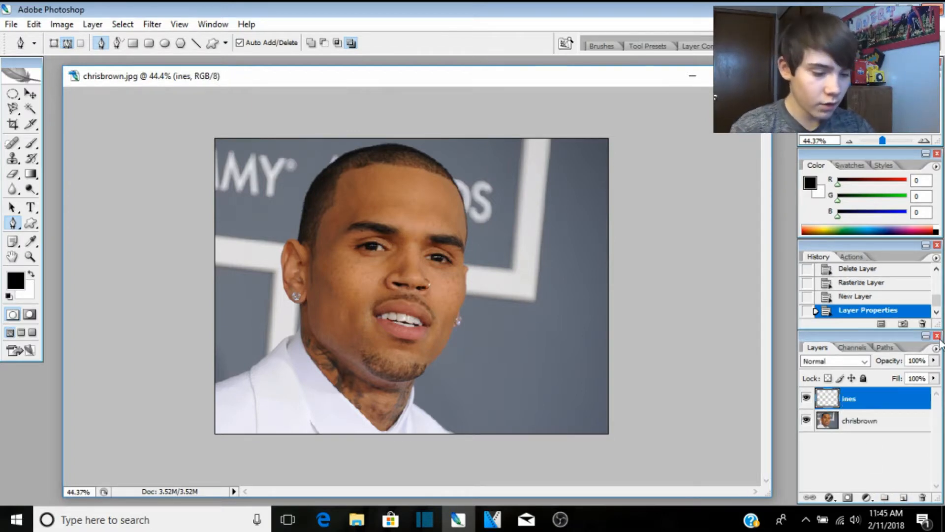
double_click(847, 399)
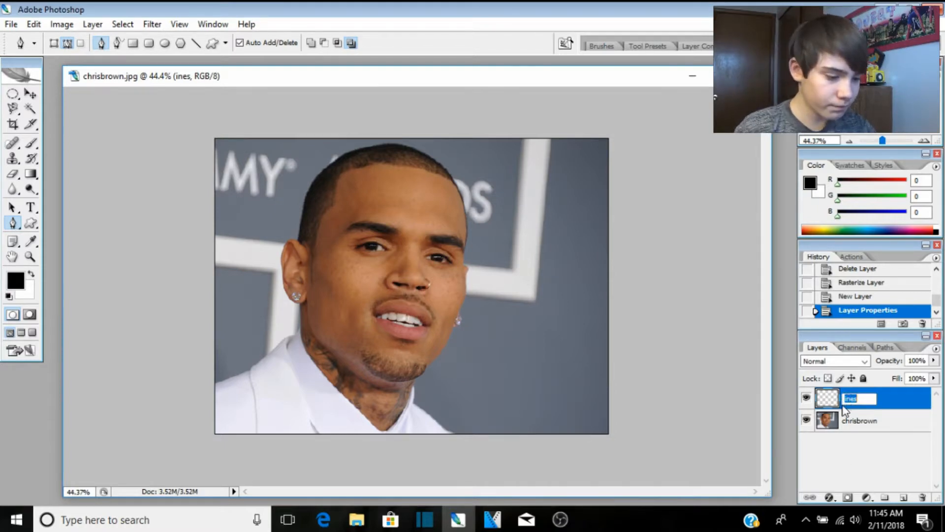
key("BackSpace")
type("lines")
key("Return")
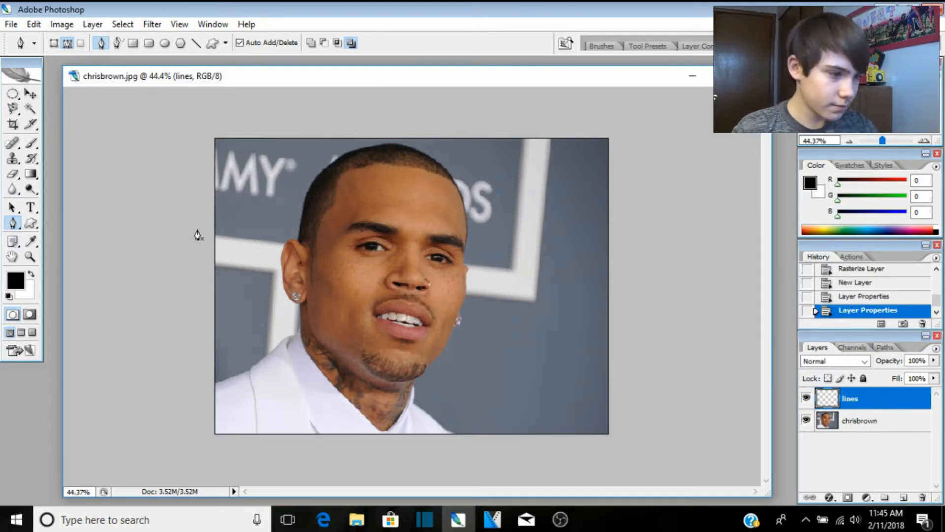
key("ctrl+plus")
Step: Place pen anchors along the hairline and down the side of the head beside the ear
scroll(241, 251, "up", 5)
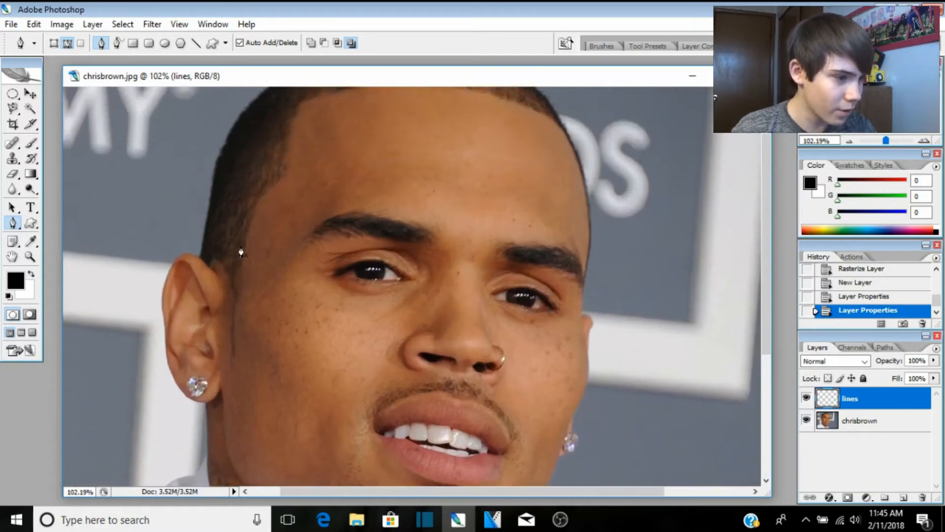
scroll(303, 236, "up", 2)
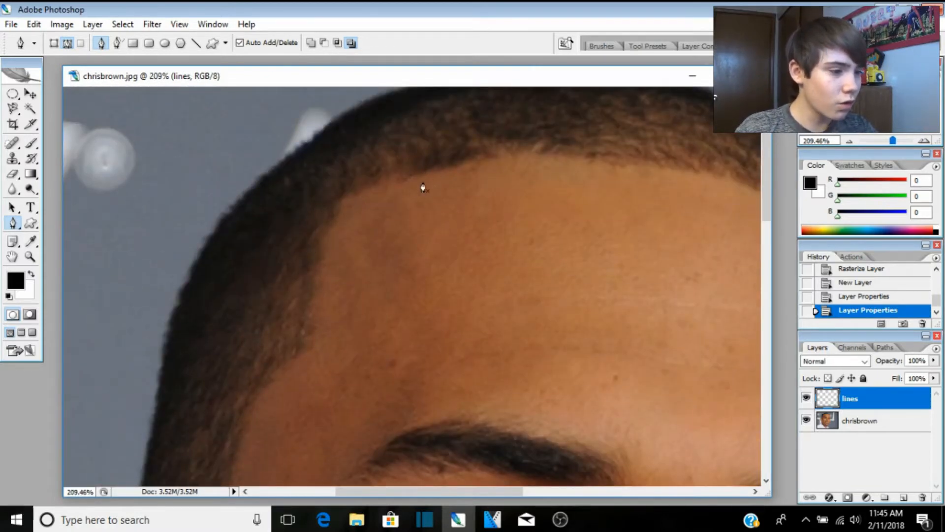
scroll(398, 198, "down", 4)
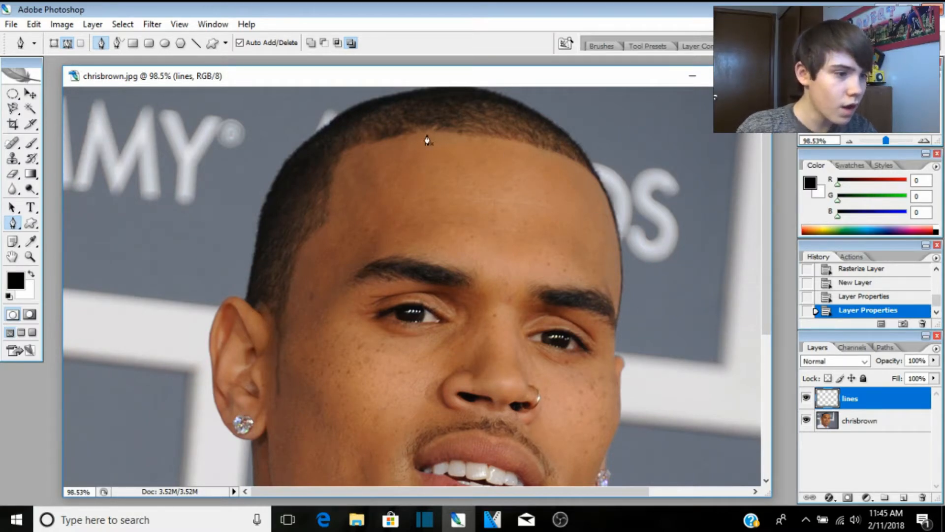
left_click(410, 135)
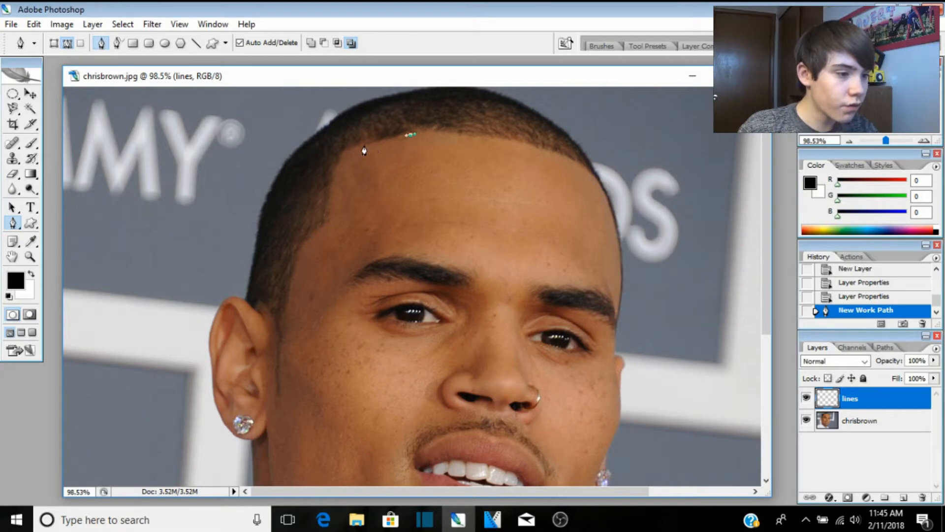
left_click(363, 147)
left_click(342, 155)
left_click(333, 192)
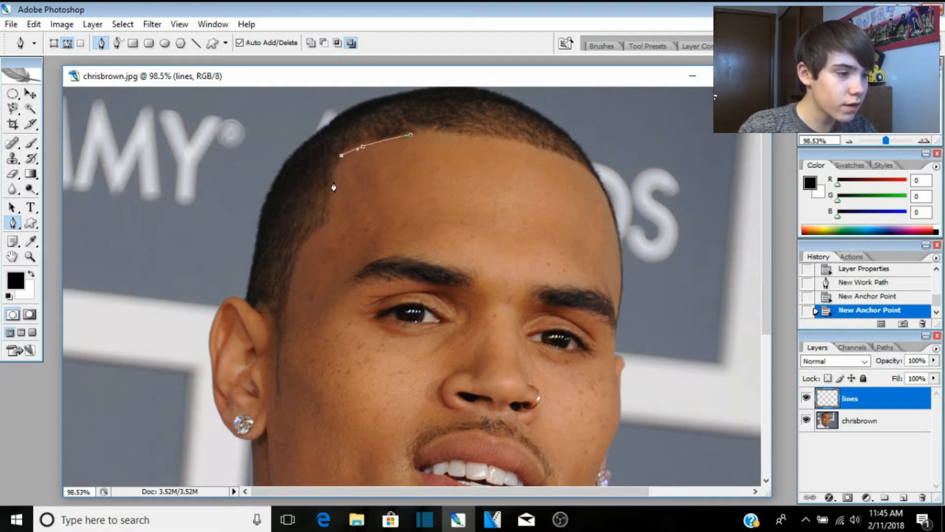
left_click(327, 223)
left_click(313, 231)
left_click(307, 235)
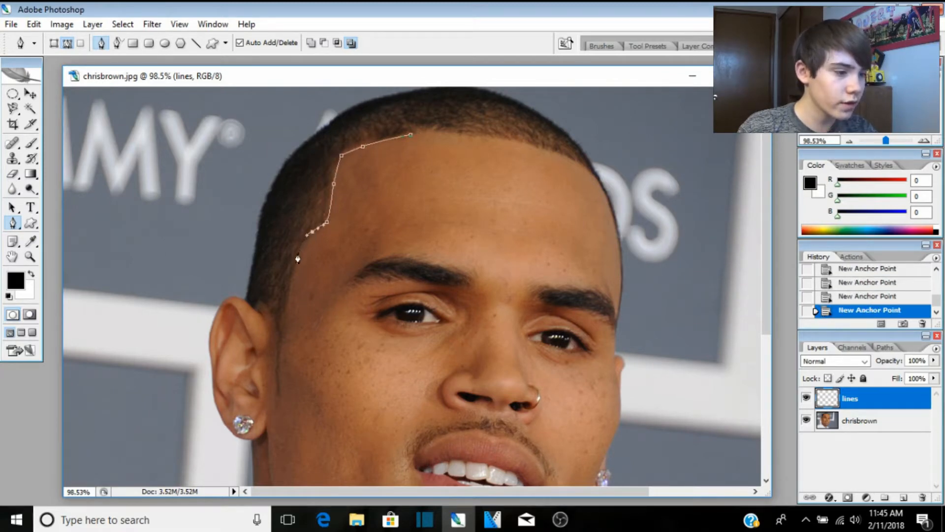
left_click(295, 262)
left_click(293, 272)
scroll(291, 329, "up", 1)
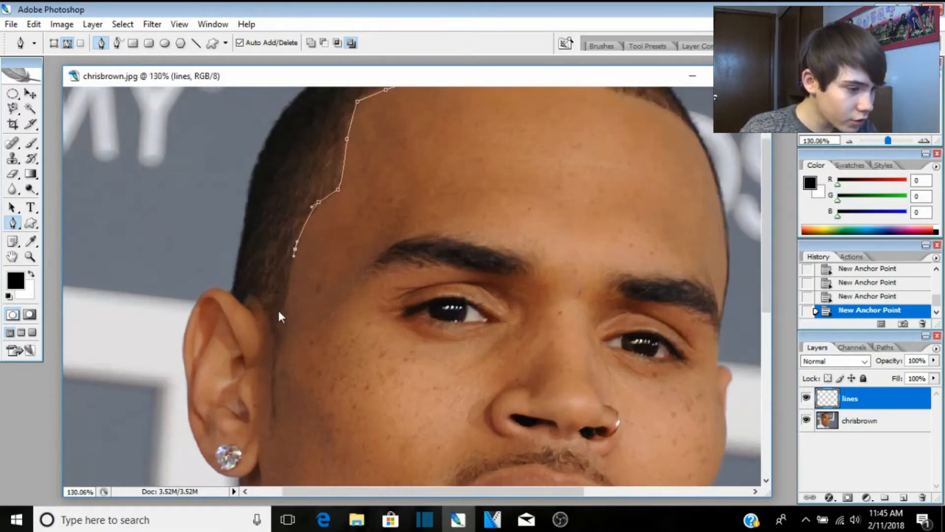
left_click(283, 323)
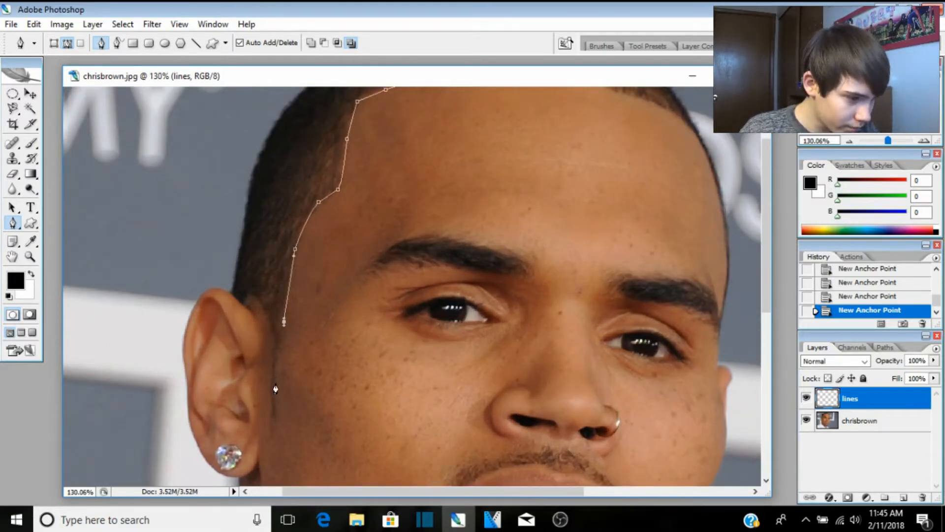
scroll(275, 389, "up", 4)
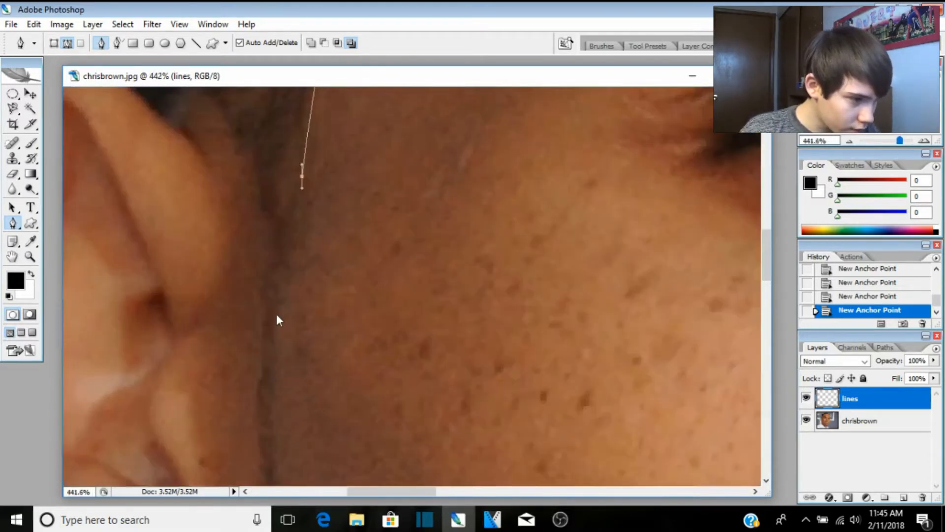
left_click(278, 324)
left_click(274, 381)
left_click(274, 451)
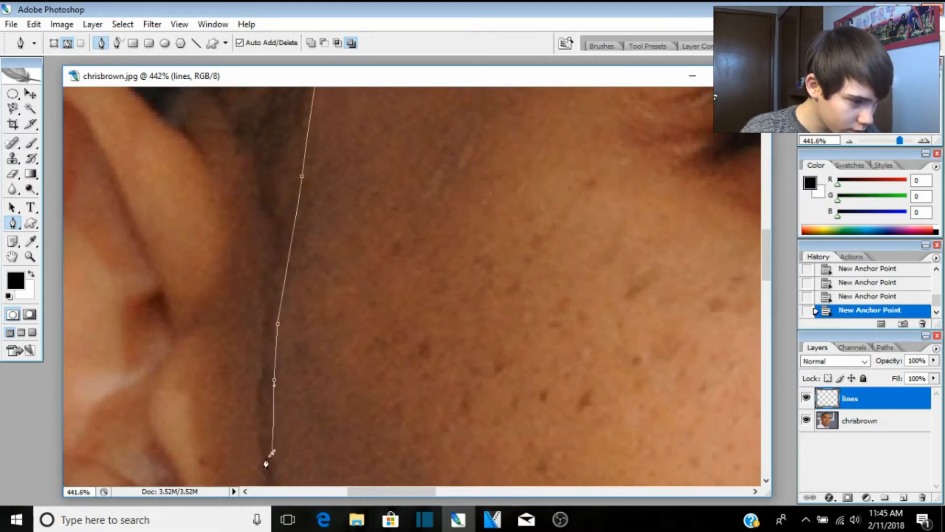
Step: Bring the path back along the top hair edge and close it at the start point
left_click(261, 405)
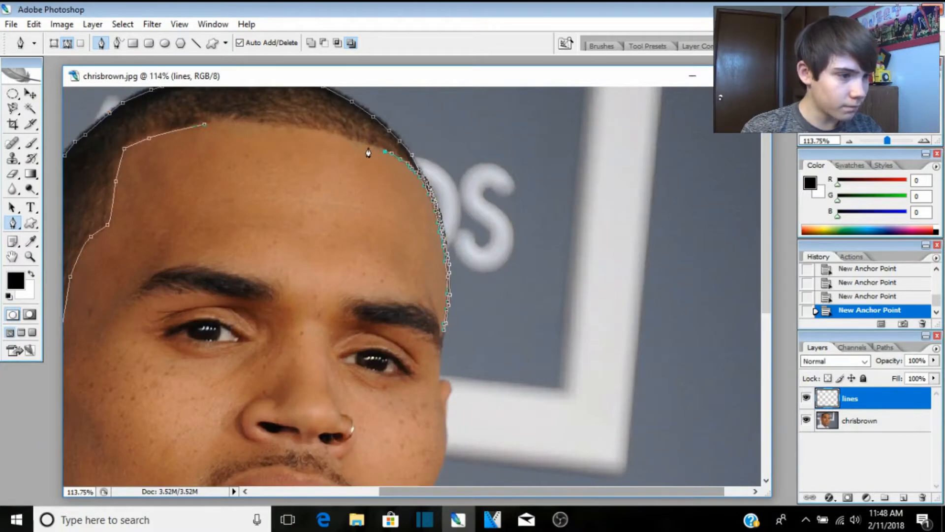
left_click(357, 143)
left_click(316, 131)
left_click(270, 123)
left_click(261, 123)
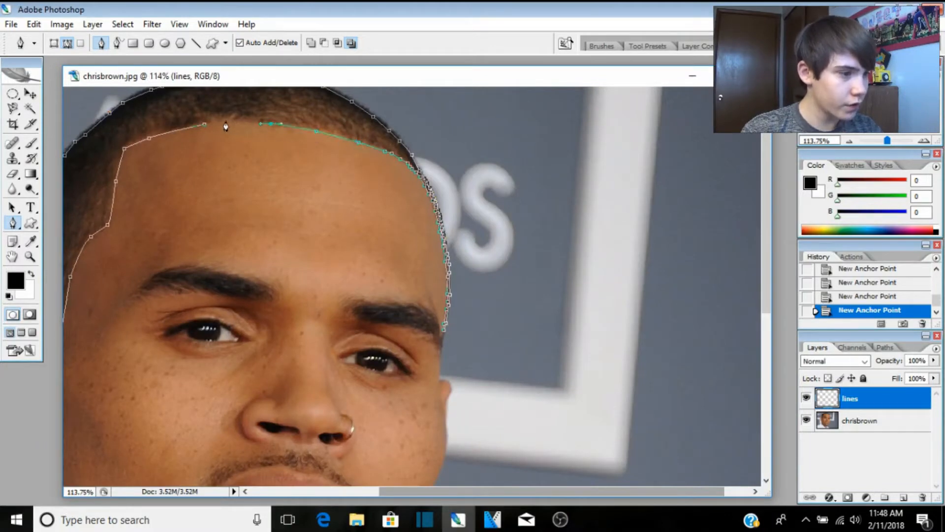
left_click(220, 122)
left_click(204, 125)
scroll(285, 146, "down", 4)
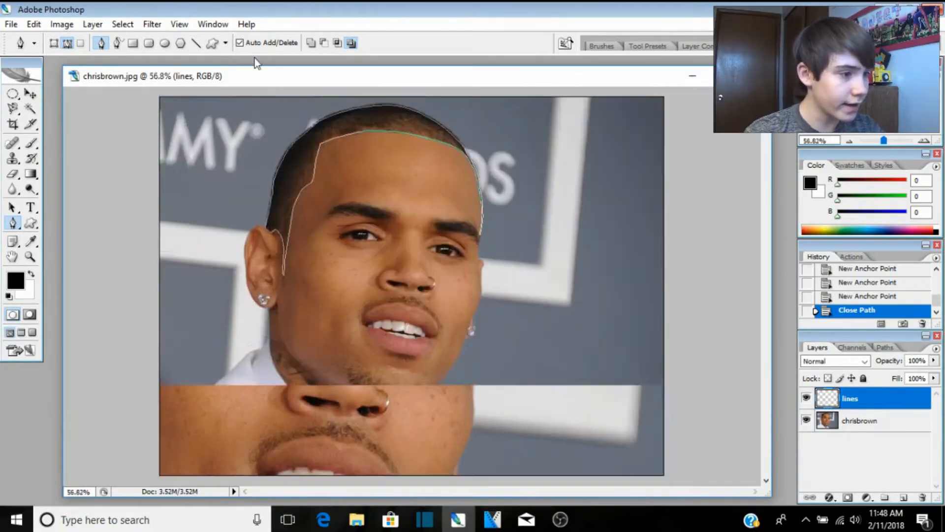
scroll(370, 157, "up", 1)
scroll(367, 178, "up", 1)
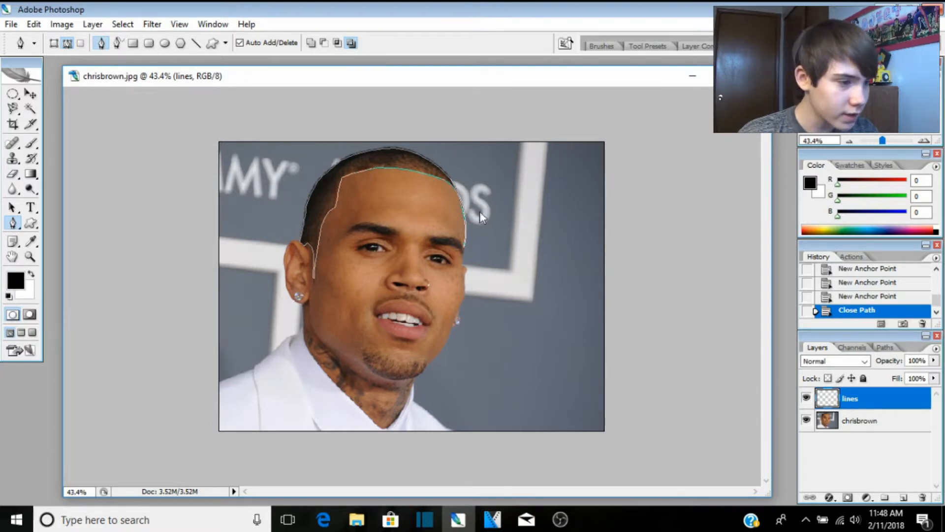
Step: Stroke the path with the Brush tool, with Simulate Pressure enabled
right_click(385, 155)
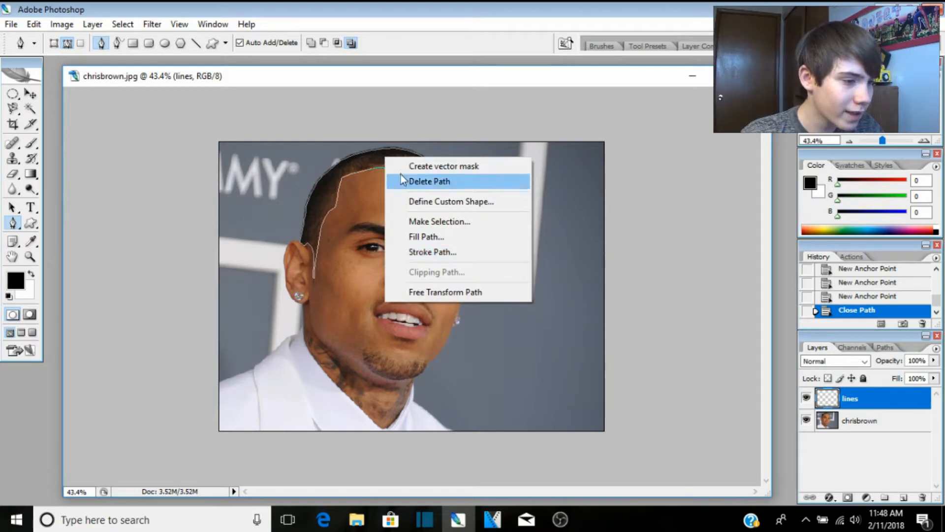
left_click(449, 254)
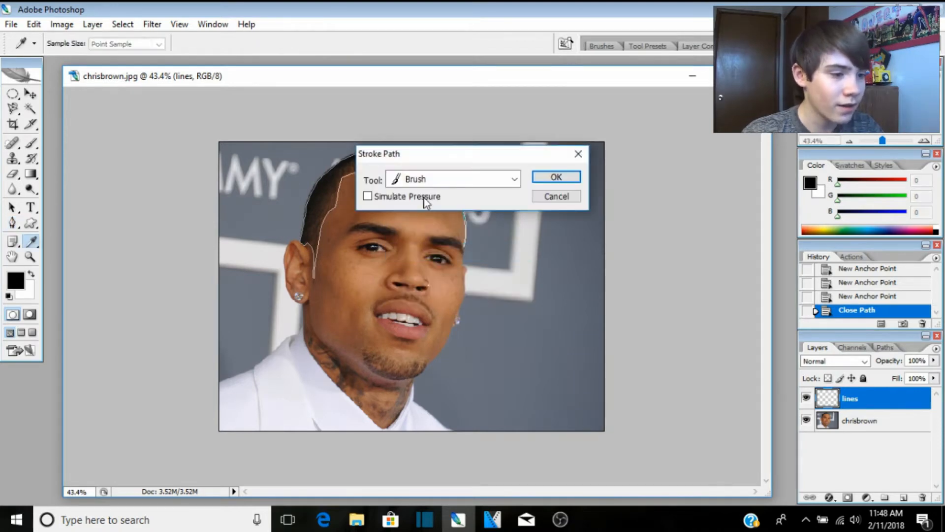
left_click(424, 179)
left_click(422, 209)
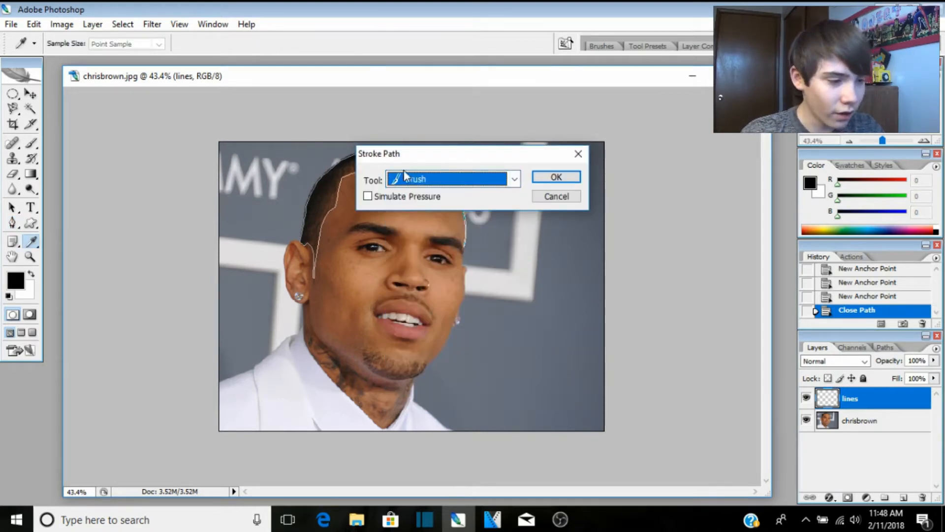
left_click(368, 197)
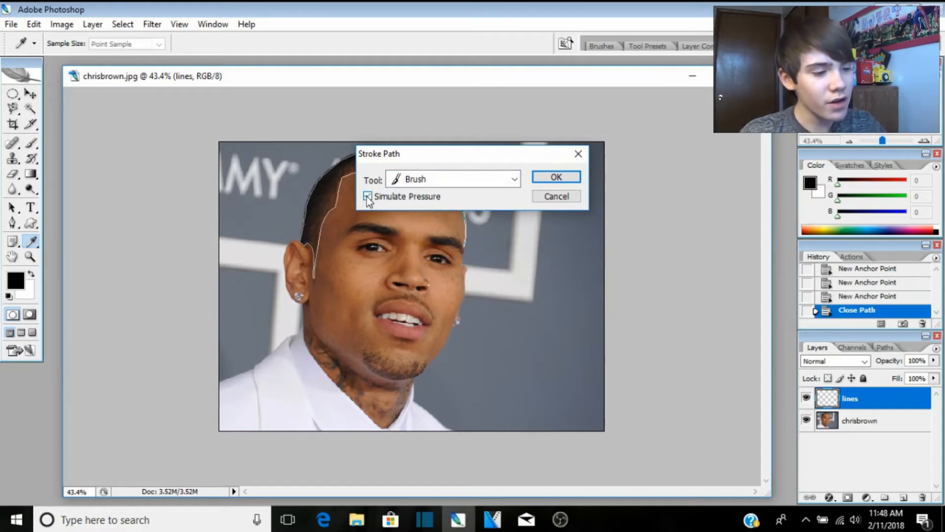
left_click(556, 178)
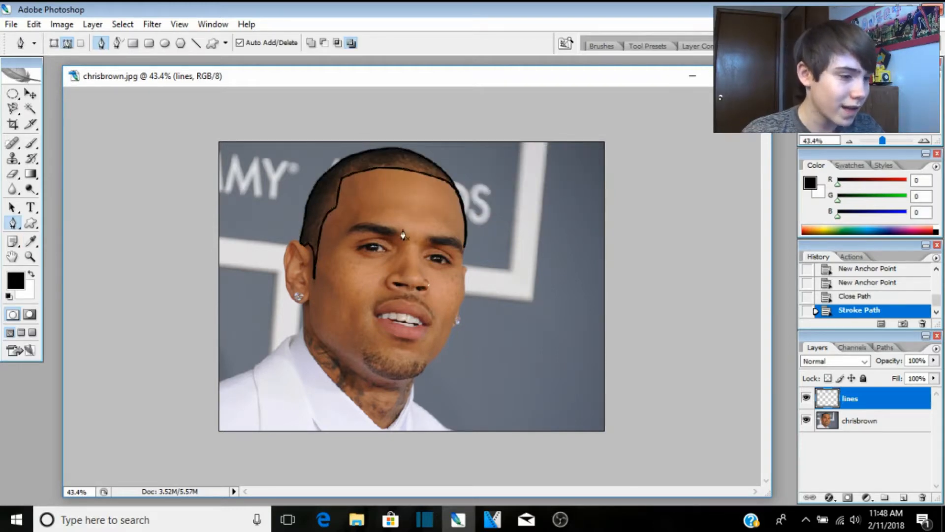
Step: Hide and then reshow the photo layer to check the black outline
left_click(806, 421)
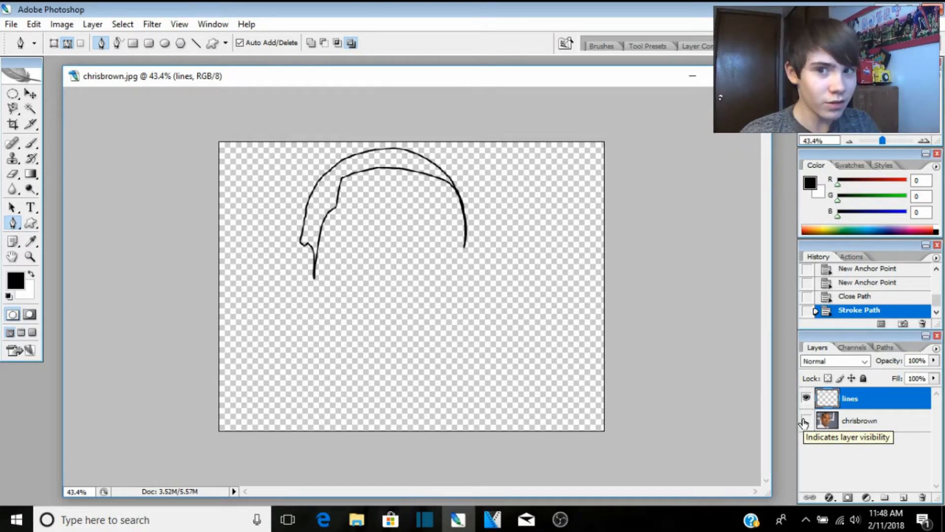
left_click(806, 420)
scroll(374, 285, "up", 1)
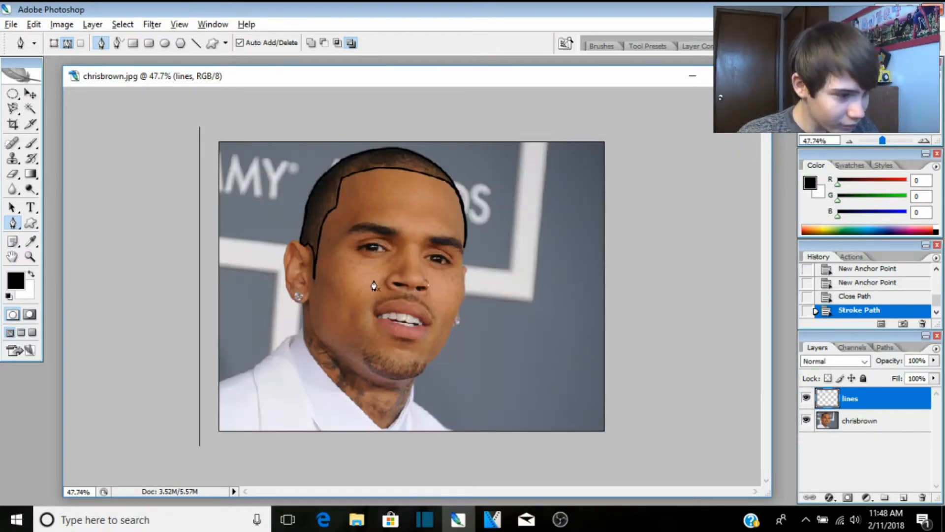
scroll(374, 285, "up", 3)
Step: Add a new layer above lines and name it 'ears and neck'
left_click(903, 497)
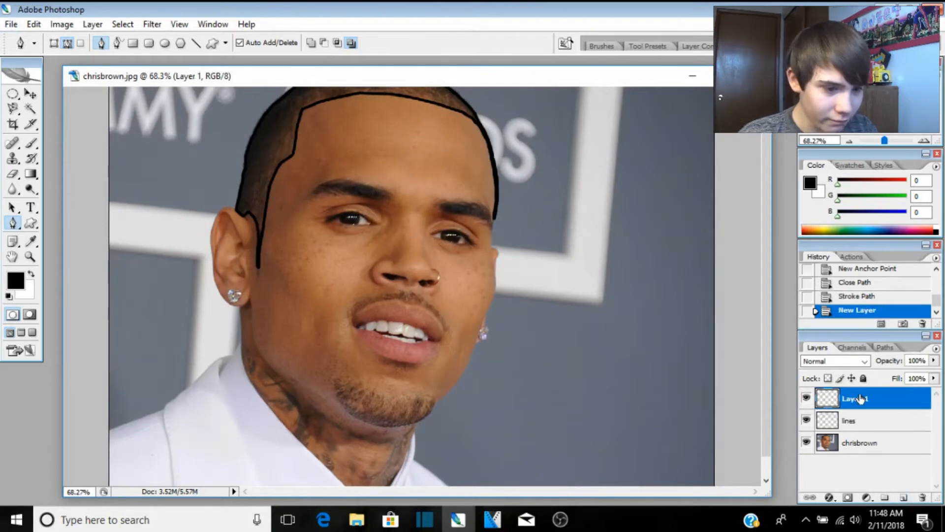
double_click(856, 399)
key("BackSpace")
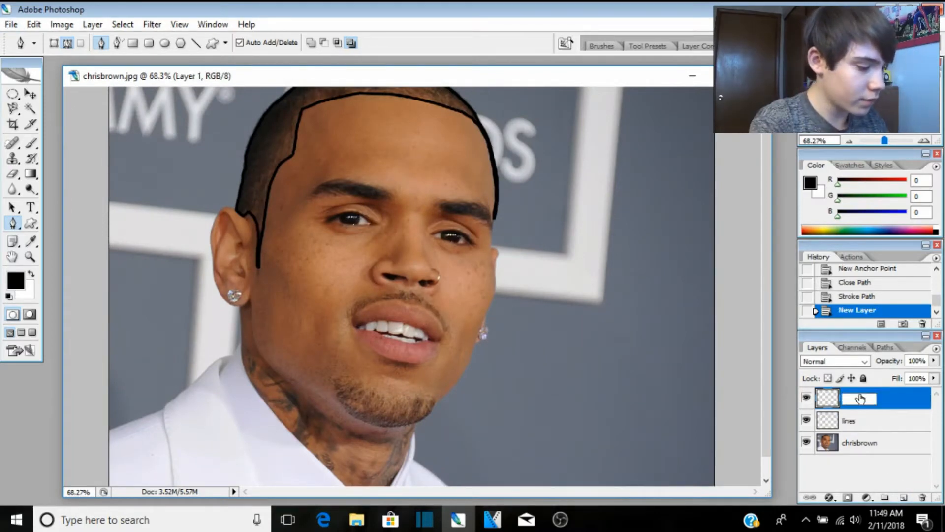
type("ea")
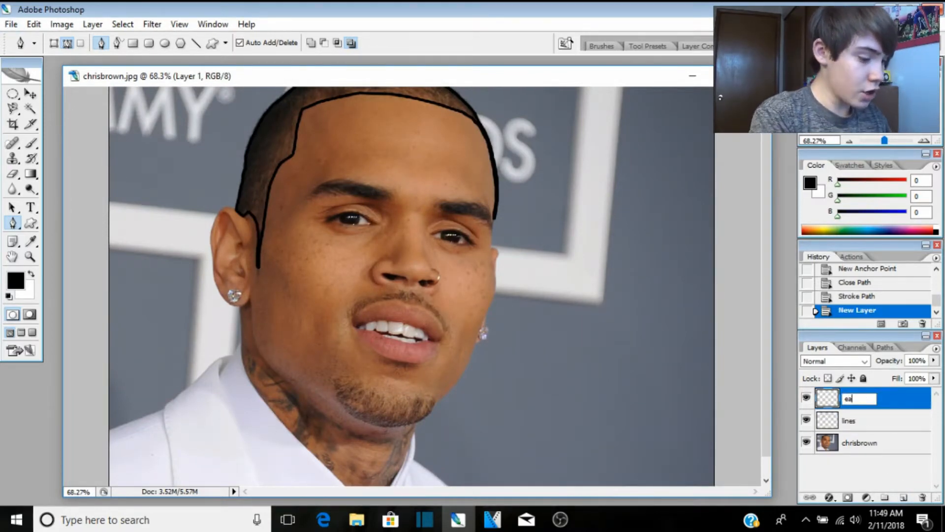
type("rs and neck")
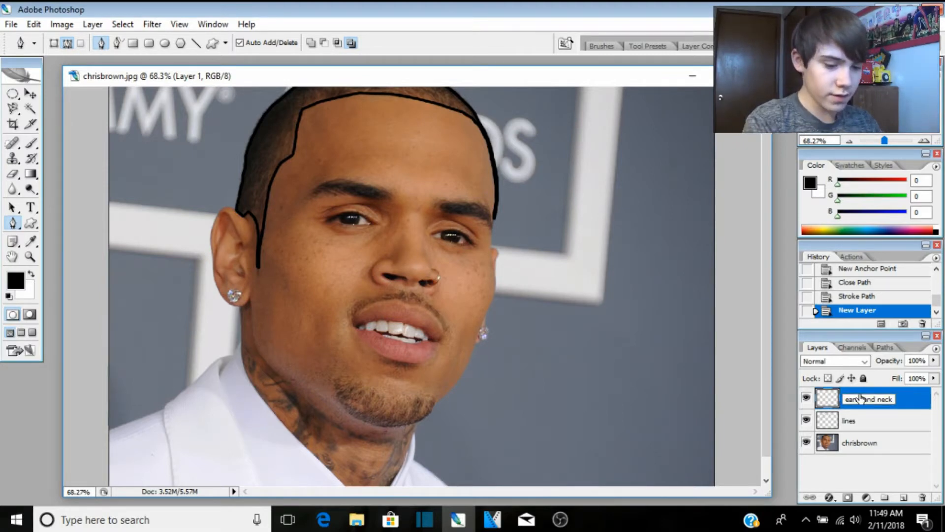
key("Return")
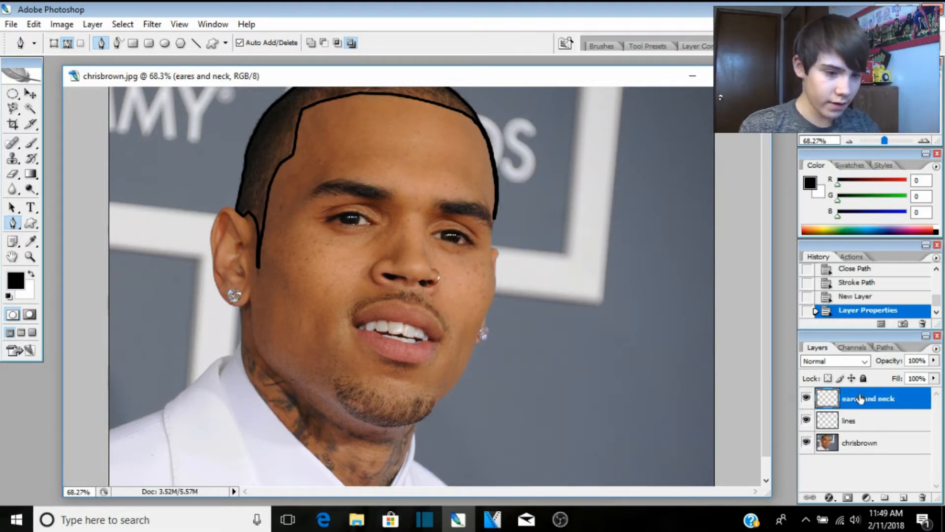
scroll(219, 222, "up", 3)
scroll(491, 407, "up", 1)
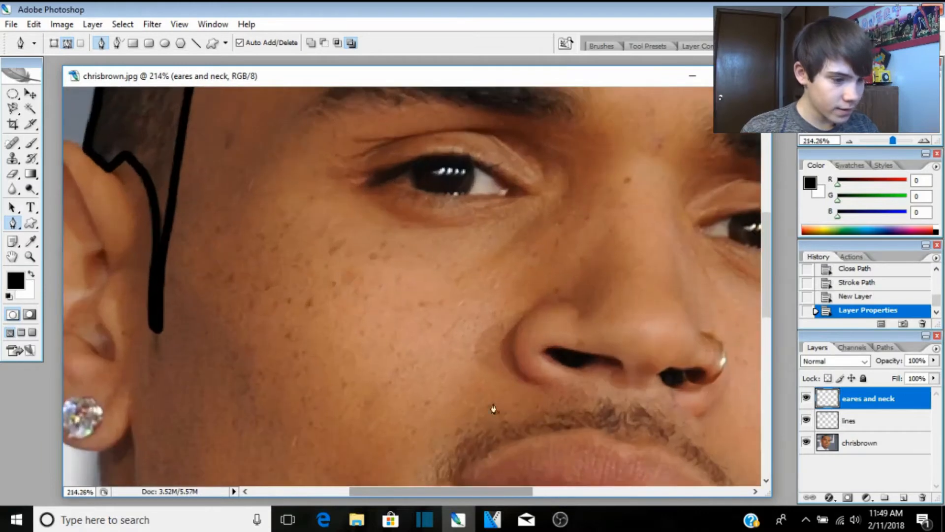
Step: Trace pen anchors around the left ear, from the hair over the top to the earlobe
left_click_drag(462, 491, 430, 491)
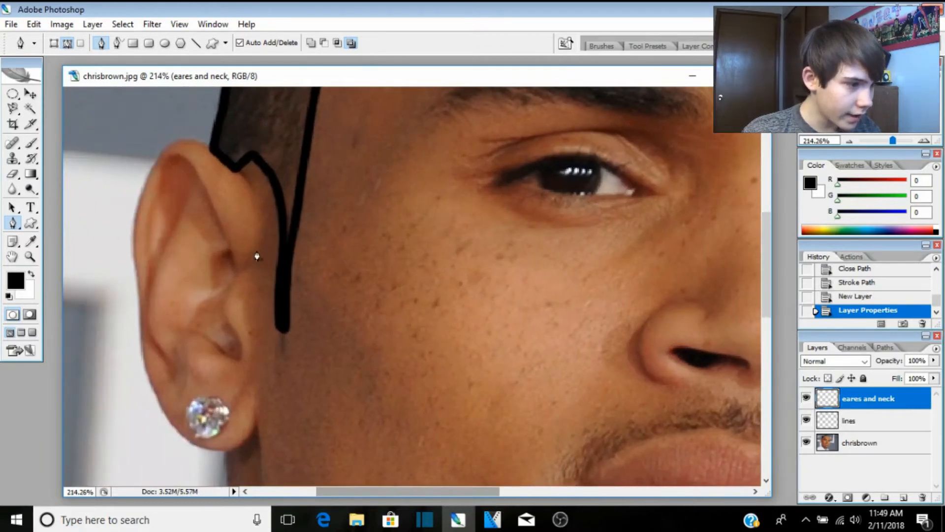
left_click(244, 270)
left_click(257, 241)
left_click(260, 213)
left_click(239, 172)
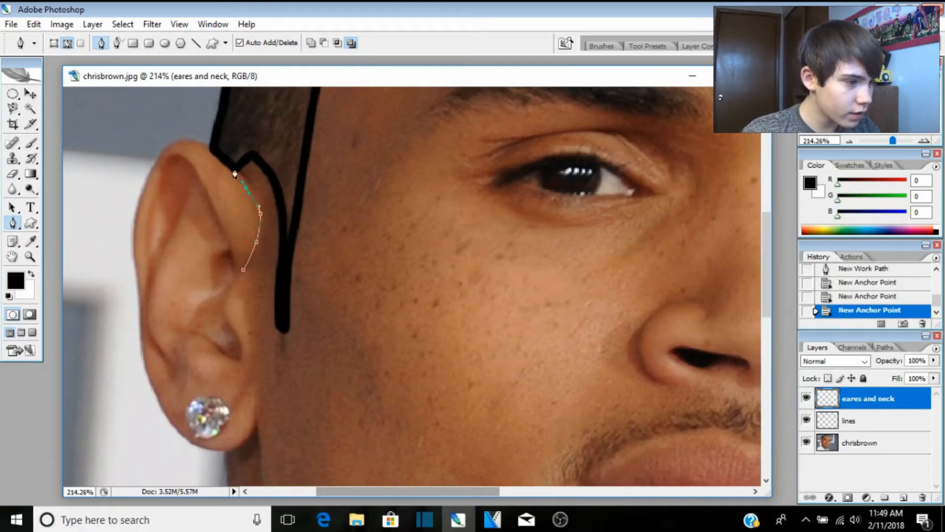
left_click(231, 164)
left_click(190, 138)
left_click(170, 143)
left_click(160, 162)
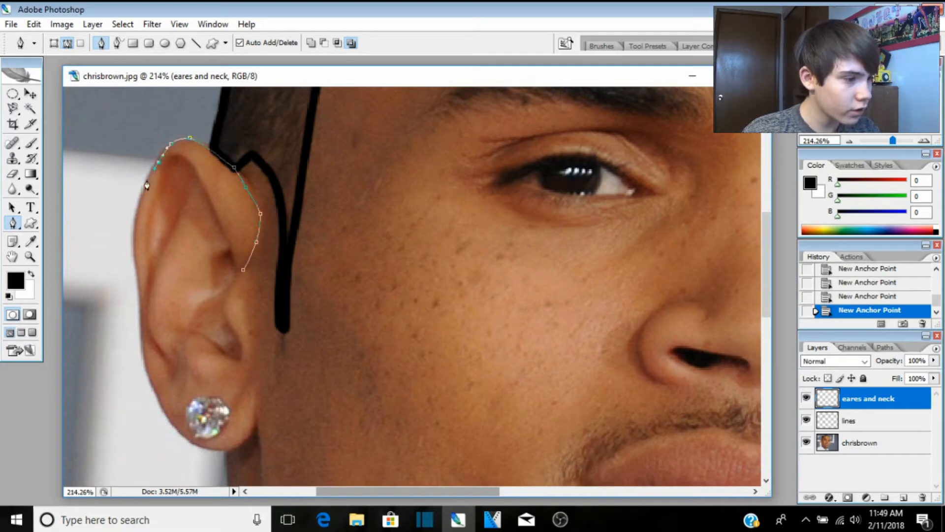
left_click(133, 224)
left_click(137, 252)
left_click(139, 284)
left_click(141, 308)
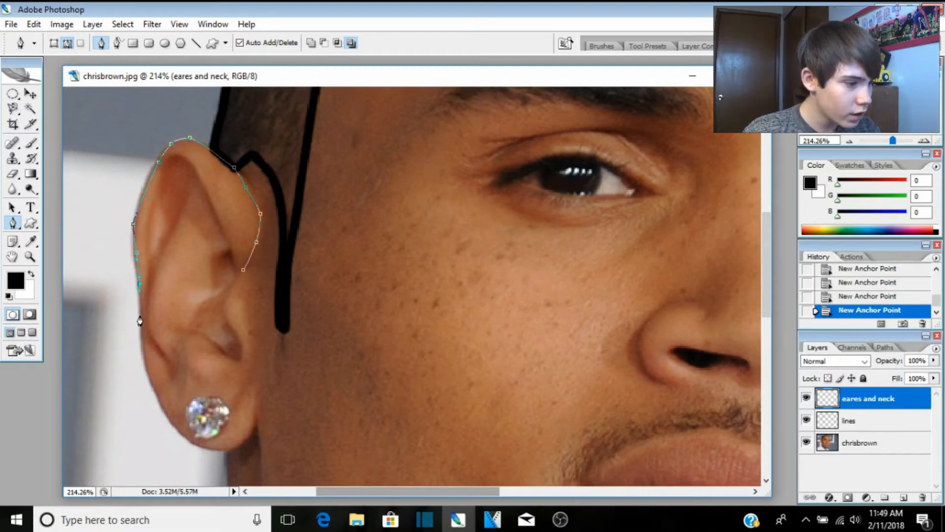
left_click(139, 321)
left_click(144, 364)
left_click(165, 402)
left_click(177, 429)
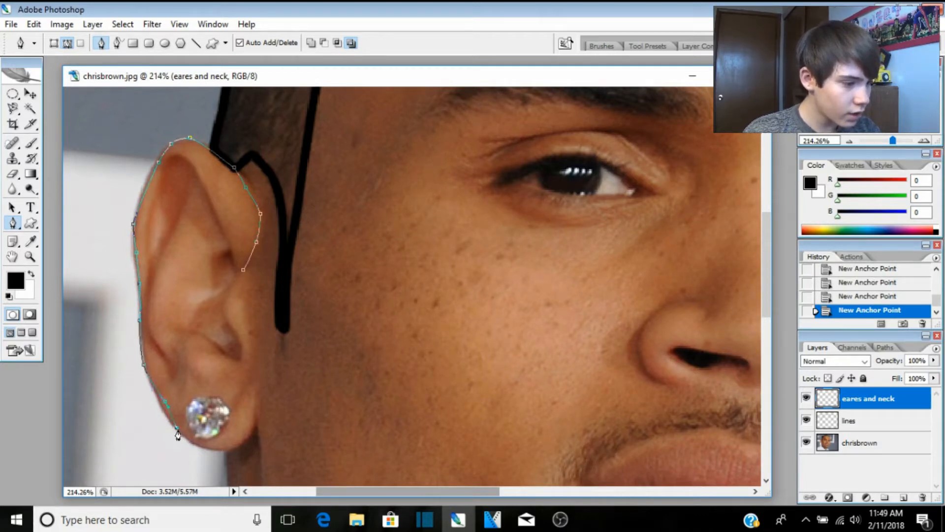
left_click(191, 440)
left_click(215, 447)
left_click(226, 448)
left_click(244, 440)
left_click(258, 424)
Step: Continue the path down the jaw and along under the beard toward the chin
scroll(258, 423, "down", 3)
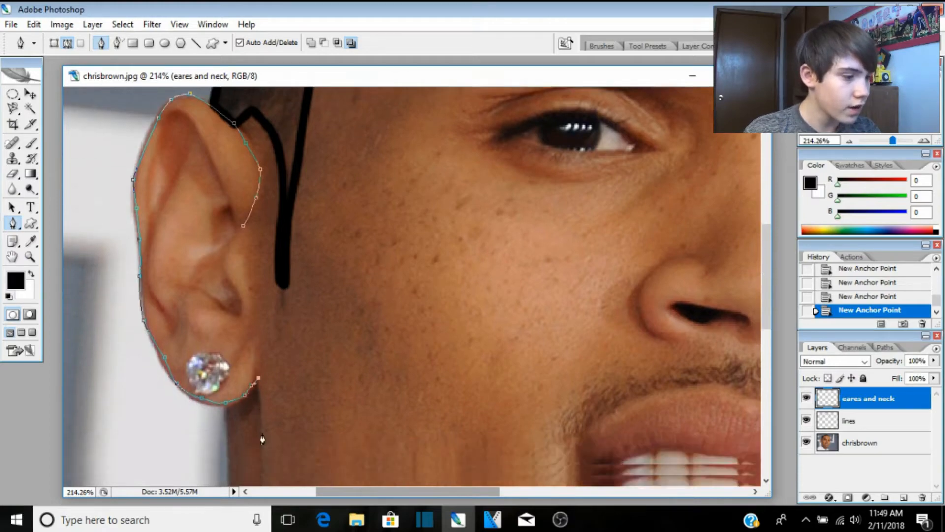
scroll(243, 384, "down", 3)
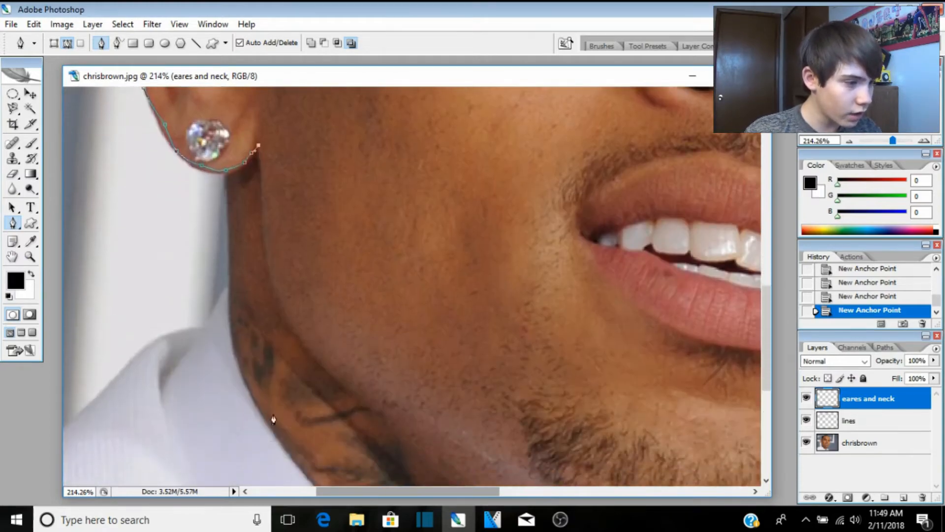
scroll(277, 258, "up", 2)
left_click(259, 270)
left_click(267, 312)
left_click(269, 346)
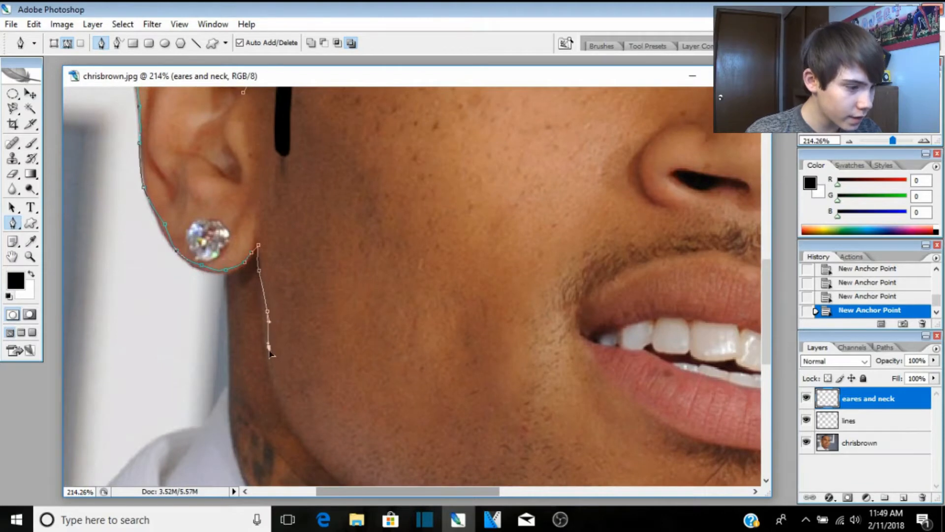
scroll(273, 333, "down", 2)
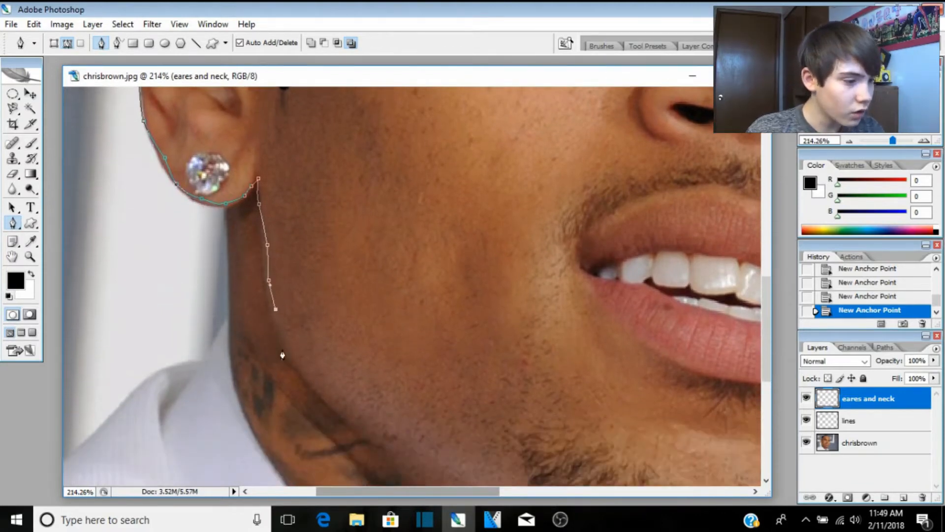
left_click(281, 347)
left_click(329, 393)
left_click(379, 419)
left_click(431, 441)
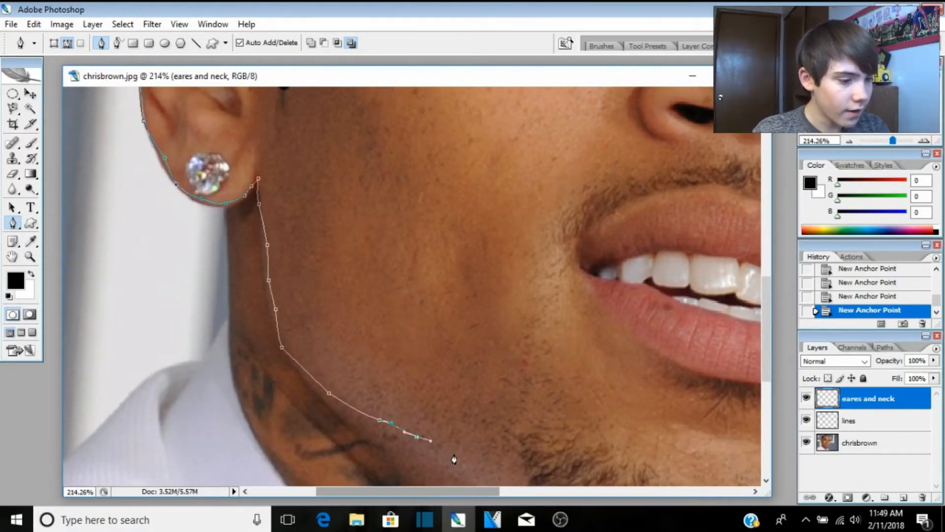
left_click(486, 480)
scroll(484, 463, "down", 5)
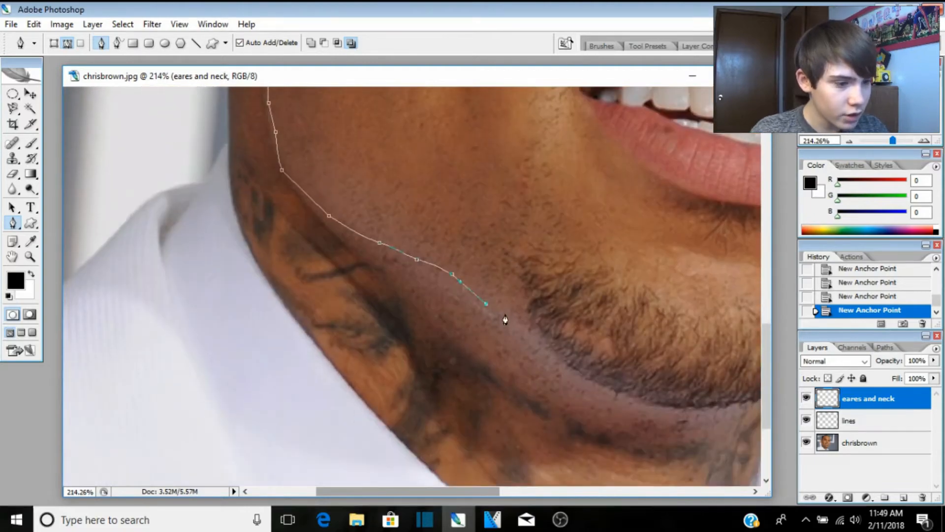
left_click(517, 323)
left_click(550, 350)
left_click(590, 371)
left_click(639, 397)
left_click(665, 400)
left_click(694, 402)
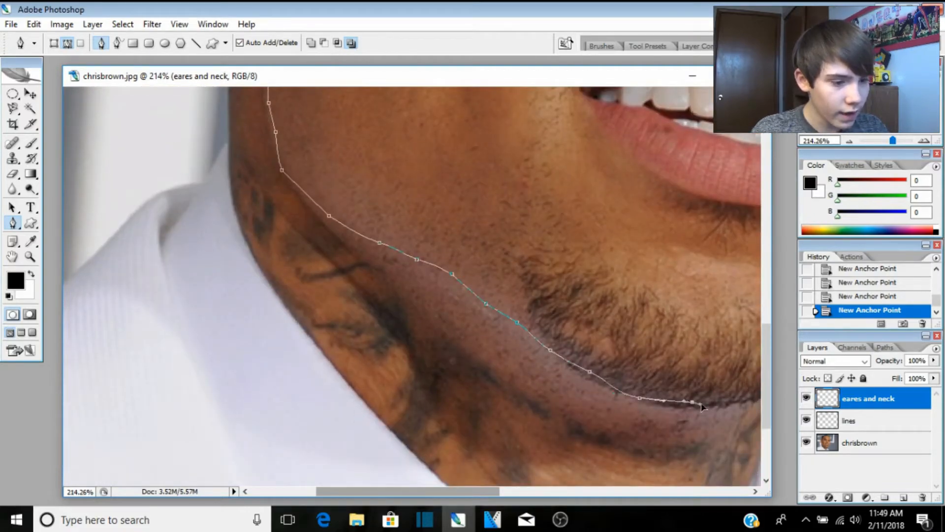
left_click(722, 403)
left_click(744, 398)
left_click(757, 396)
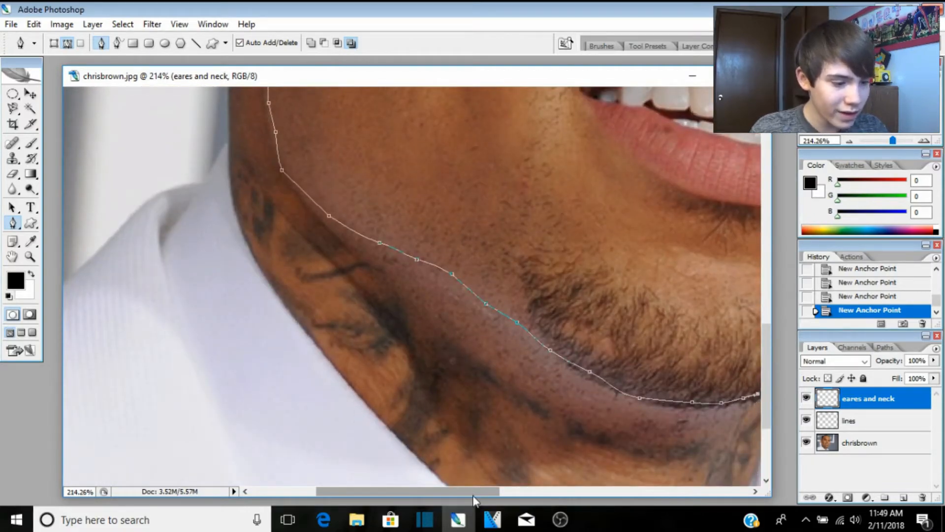
Step: Extend the path past the chin and up the far jawline
left_click_drag(474, 493, 535, 488)
left_click(565, 383)
left_click(572, 382)
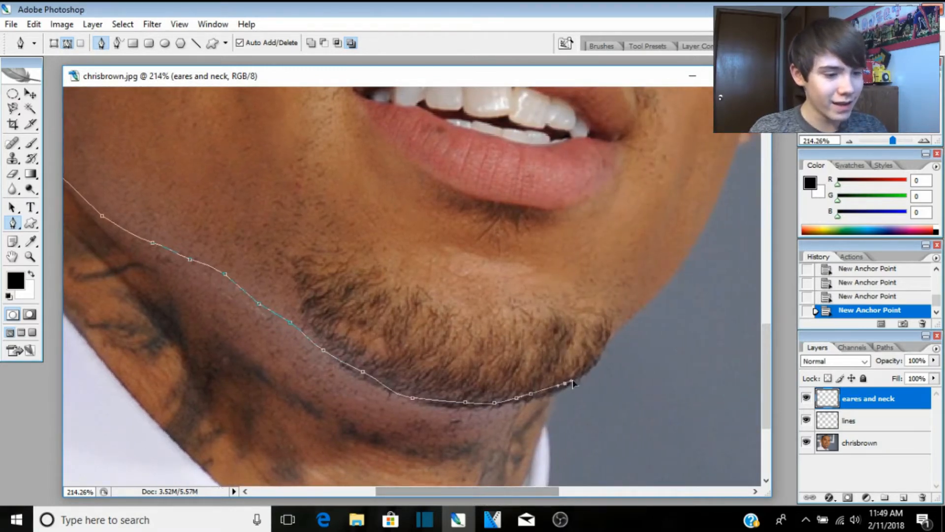
left_click(593, 366)
left_click(602, 351)
left_click(608, 338)
left_click(618, 326)
left_click(631, 316)
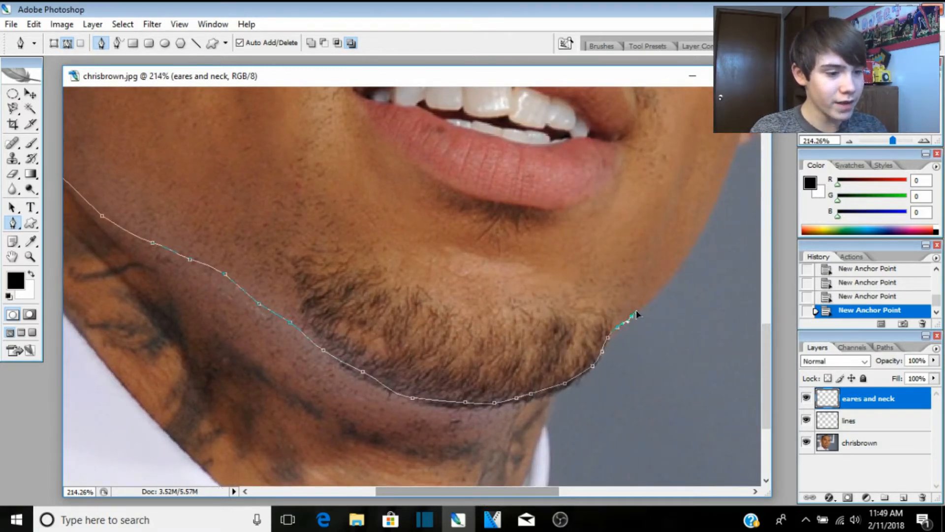
left_click(671, 271)
left_click(677, 263)
left_click(701, 219)
Step: Carry the path up the far cheek past the earring, ending at the hair outline
scroll(738, 148, "up", 5)
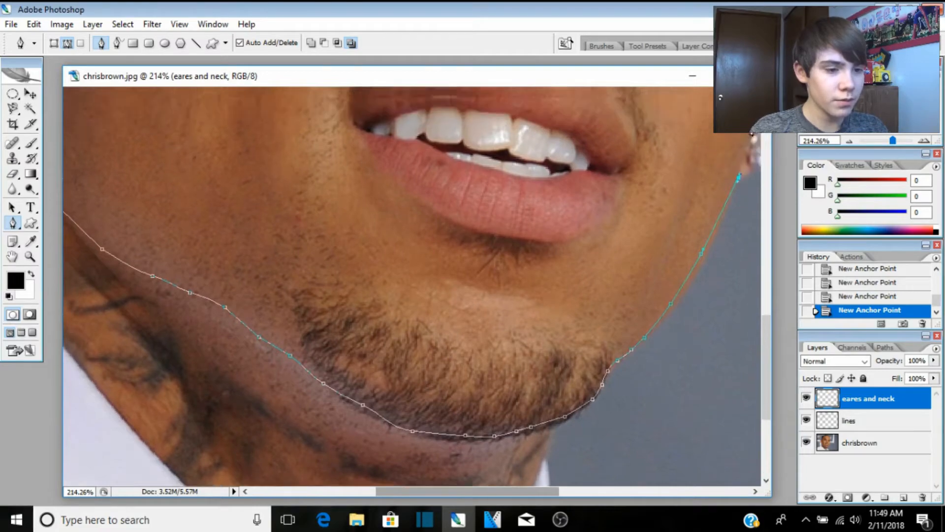
scroll(617, 332, "up", 1)
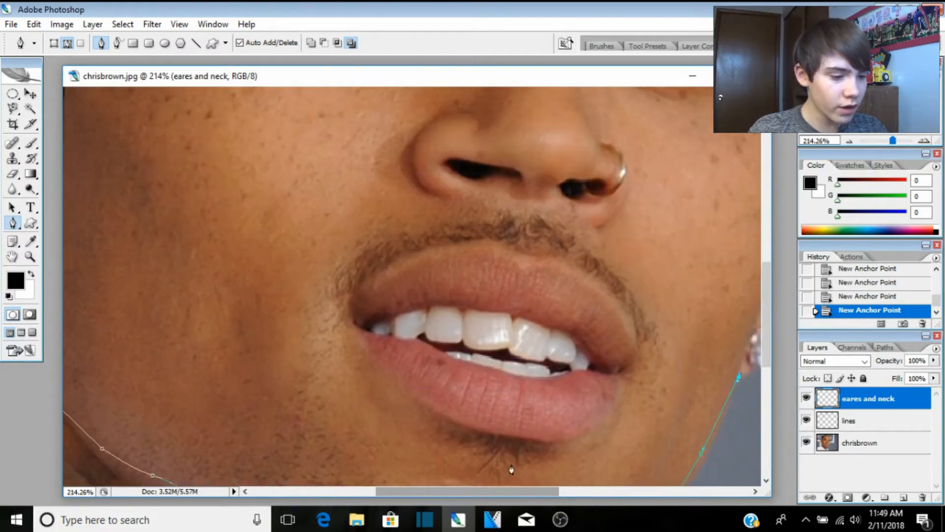
left_click_drag(509, 493, 575, 487)
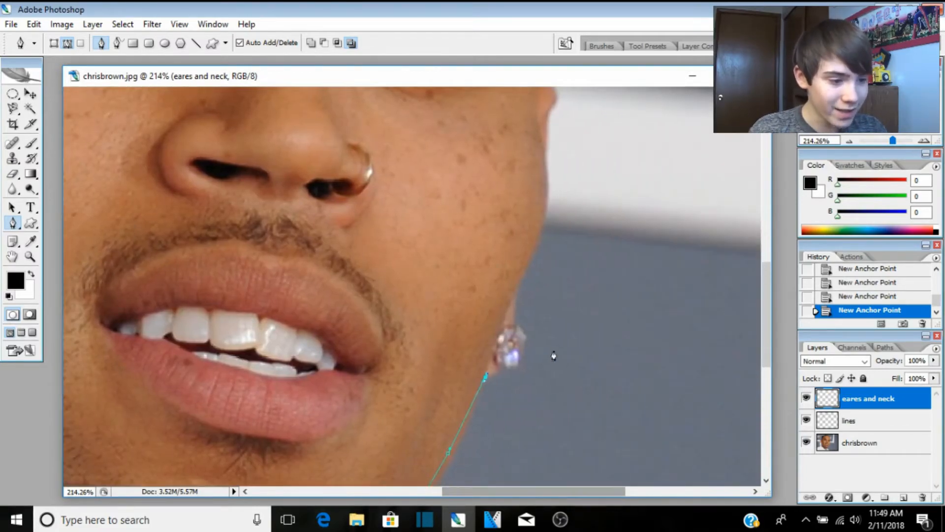
left_click(507, 325)
left_click(526, 271)
left_click(541, 226)
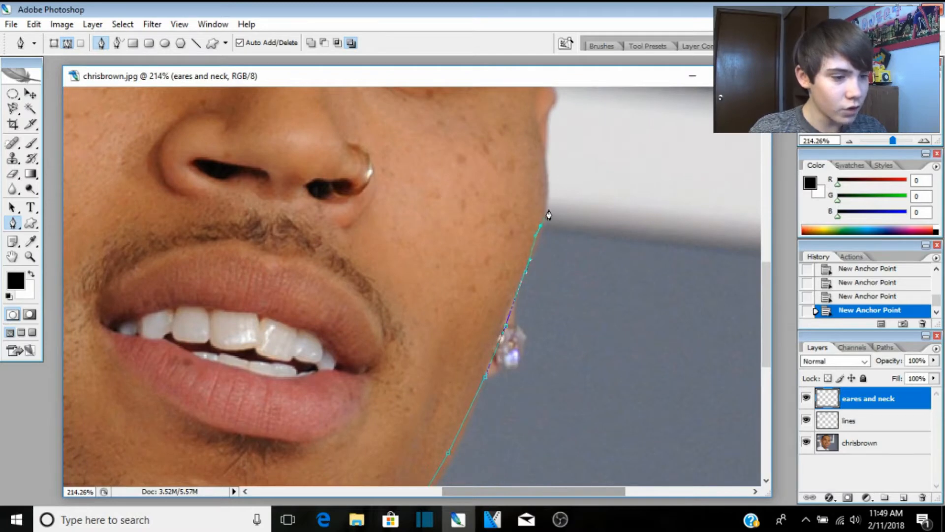
left_click_drag(550, 192, 553, 169)
left_click(542, 136)
scroll(539, 121, "up", 3)
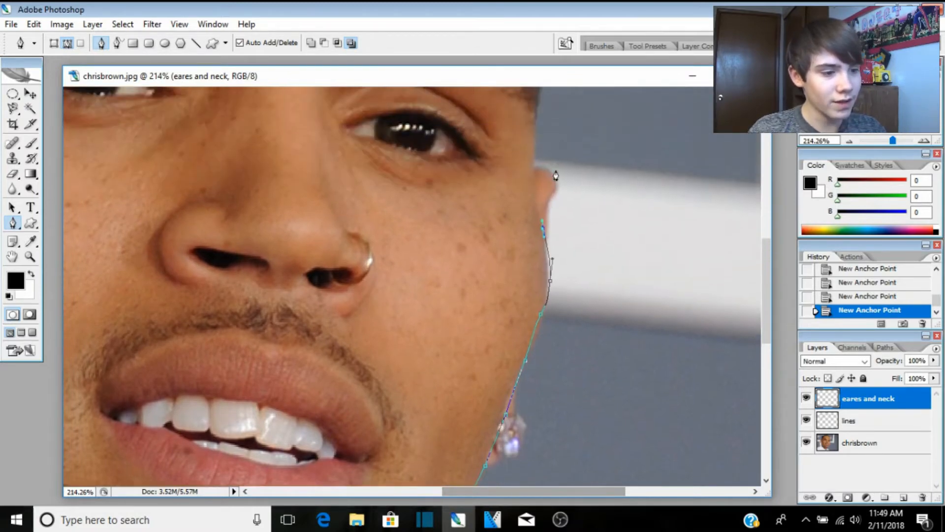
left_click(532, 186)
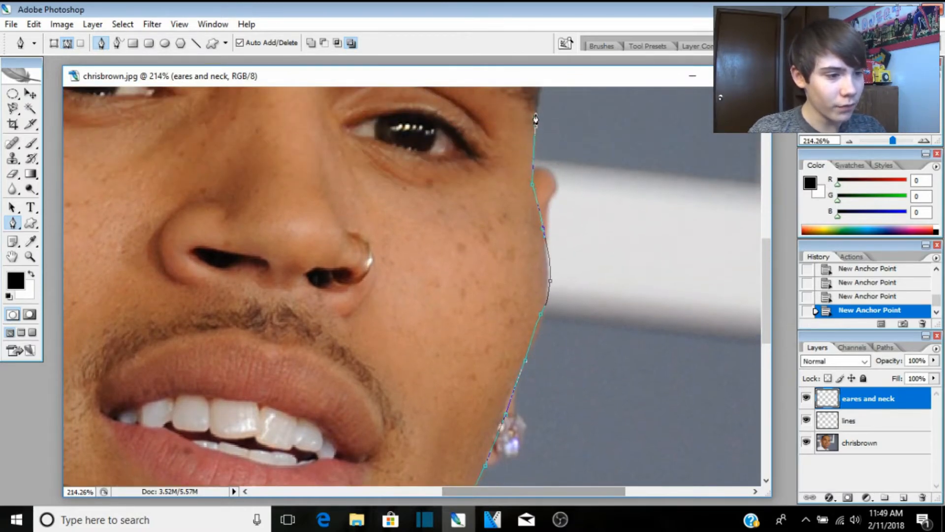
scroll(535, 119, "up", 3)
left_click(539, 171)
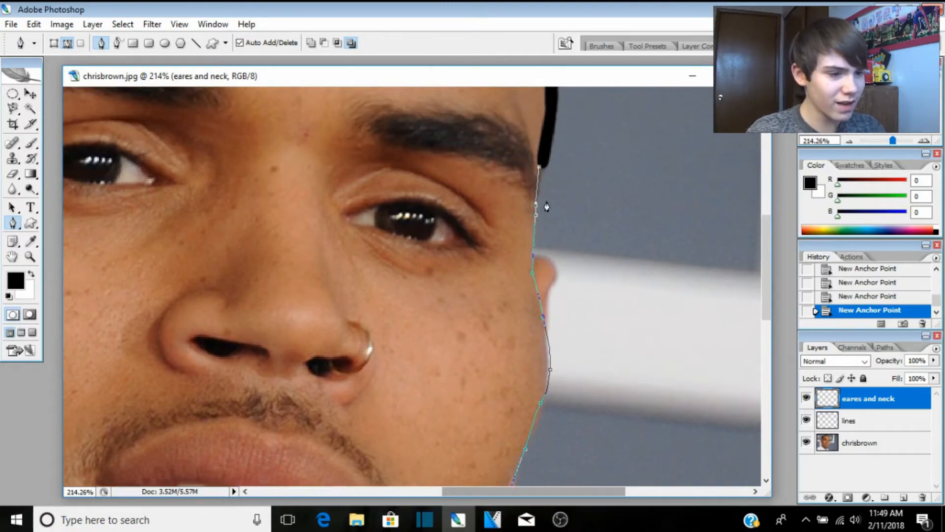
scroll(382, 210, "down", 13)
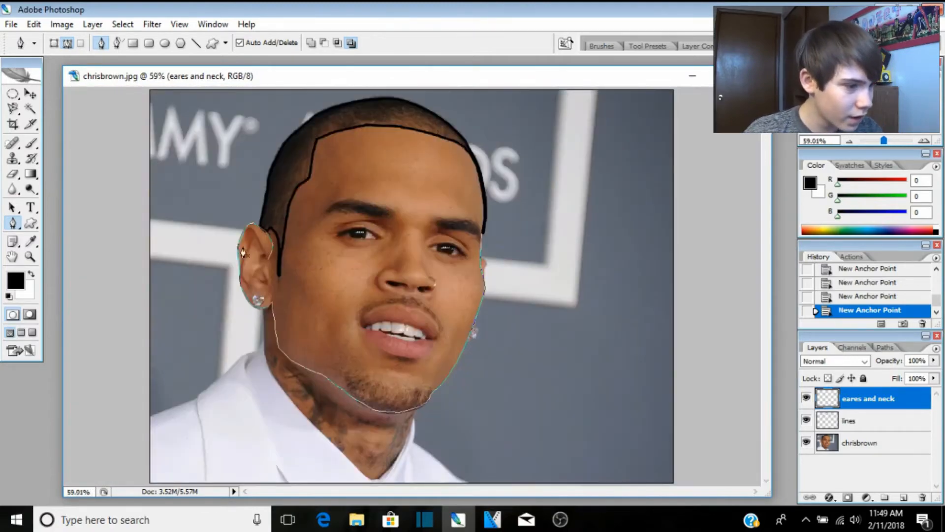
Step: Trace the ear's inner rim and upper fold with pen anchors down toward the lobe
scroll(244, 253, "up", 14)
left_click(328, 264)
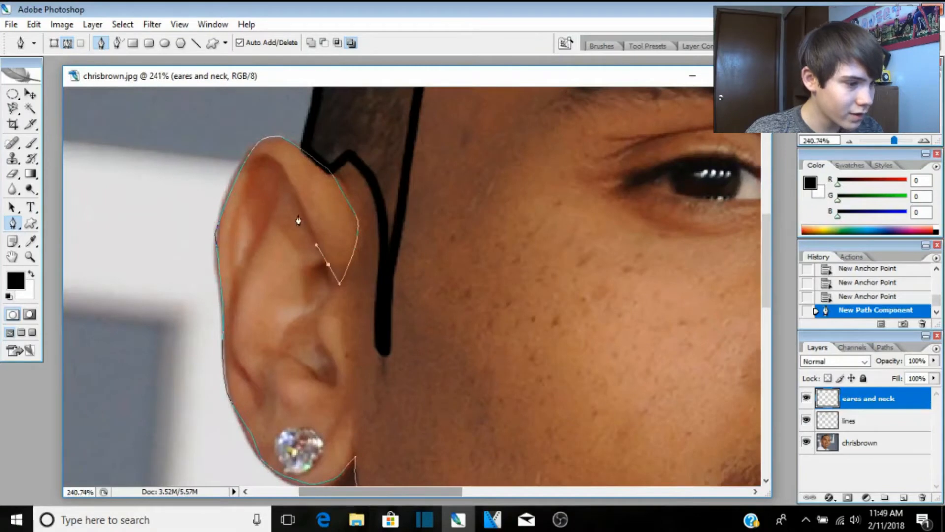
left_click(294, 190)
left_click(273, 162)
left_click(251, 164)
left_click_drag(240, 216, 237, 224)
left_click_drag(231, 248, 234, 289)
left_click(233, 359)
left_click(251, 378)
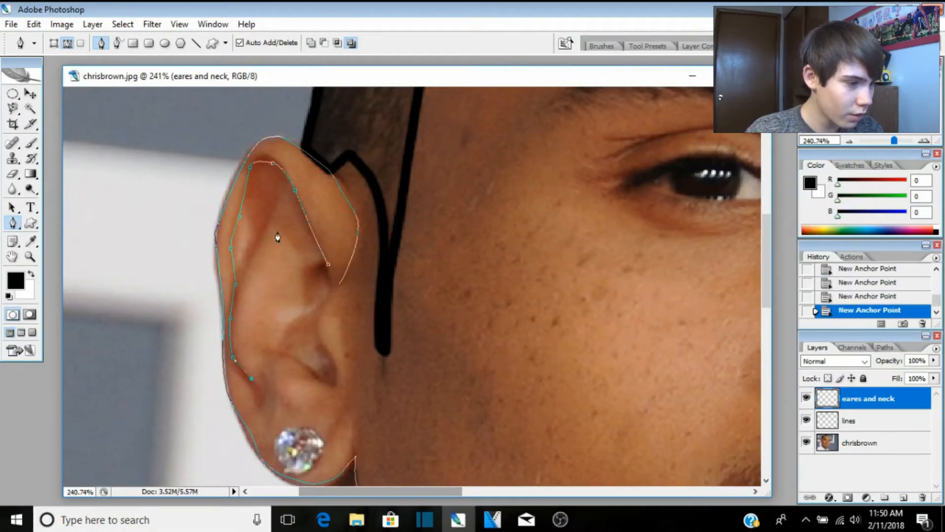
left_click(288, 189)
left_click(236, 282)
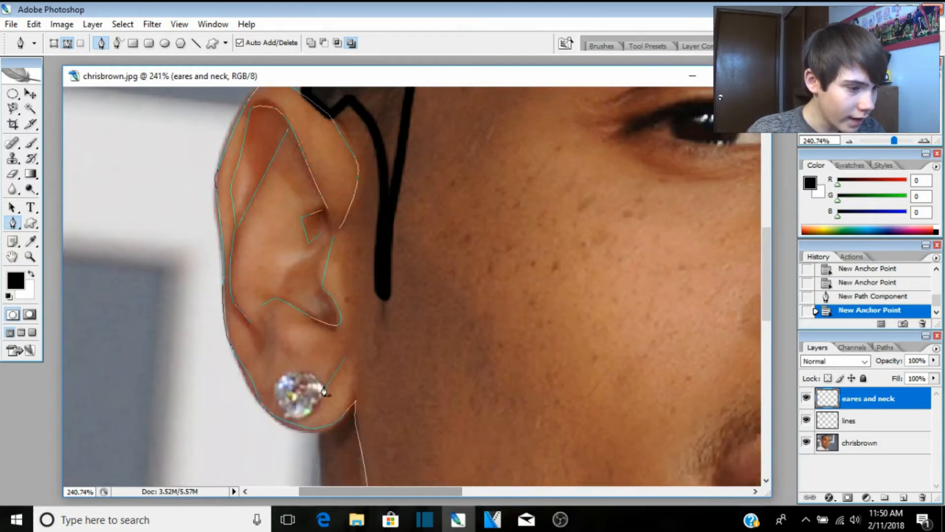
Step: Outline the earring stud with a closed pen path
left_click(321, 380)
left_click(304, 372)
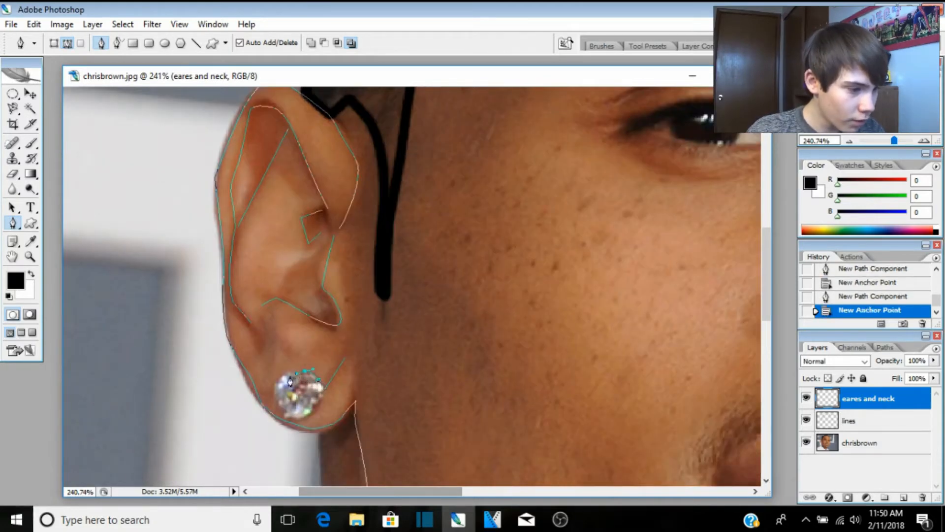
left_click(286, 377)
left_click(274, 379)
left_click(281, 398)
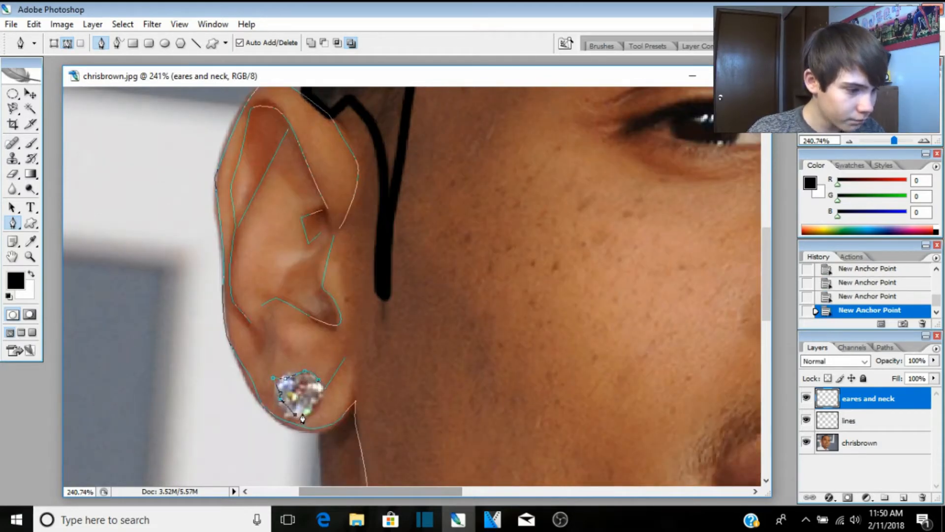
left_click(321, 388)
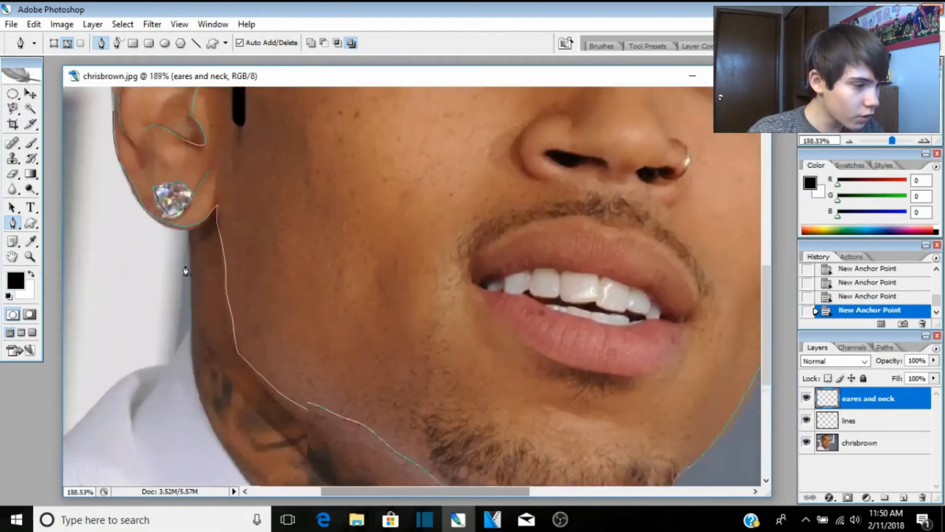
Step: Trace the neck's left edge downward from below the ear with pen anchors
scroll(186, 271, "up", 2)
left_click(194, 217)
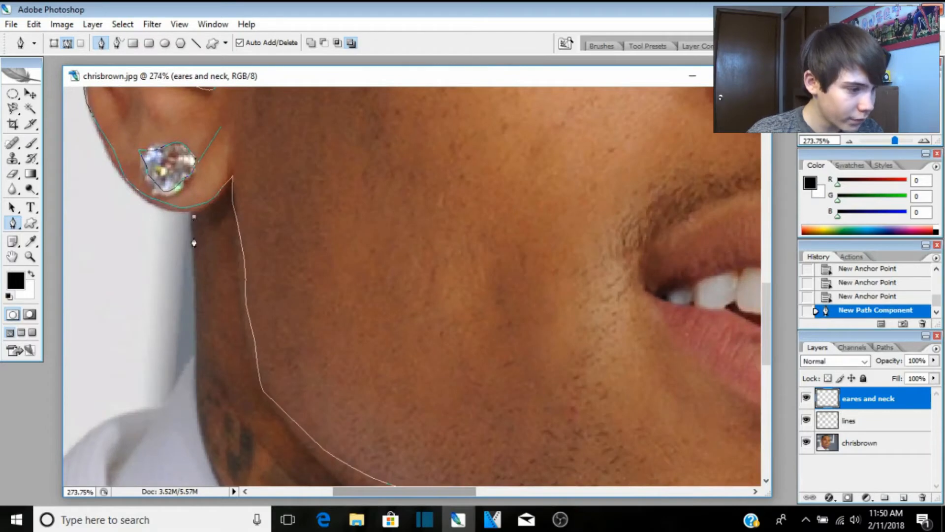
left_click(195, 368)
scroll(188, 339, "down", 3)
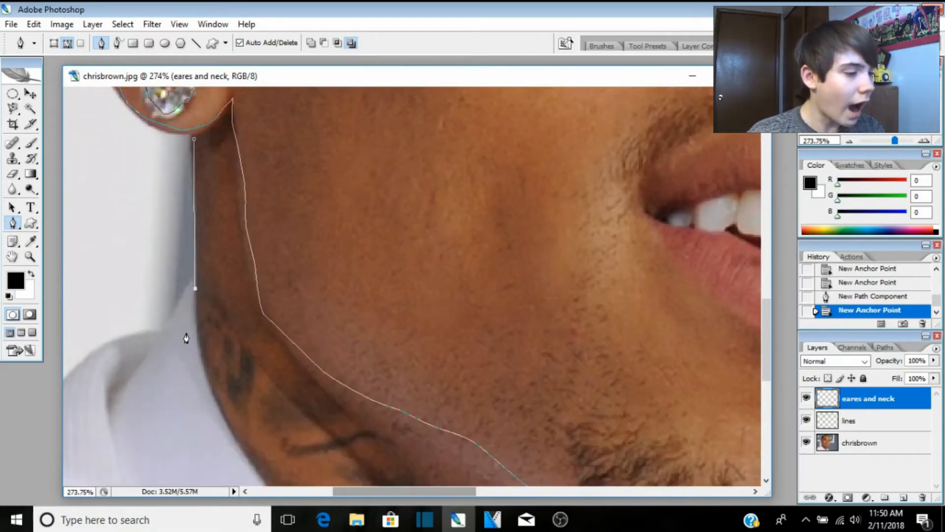
left_click(207, 310)
left_click(225, 357)
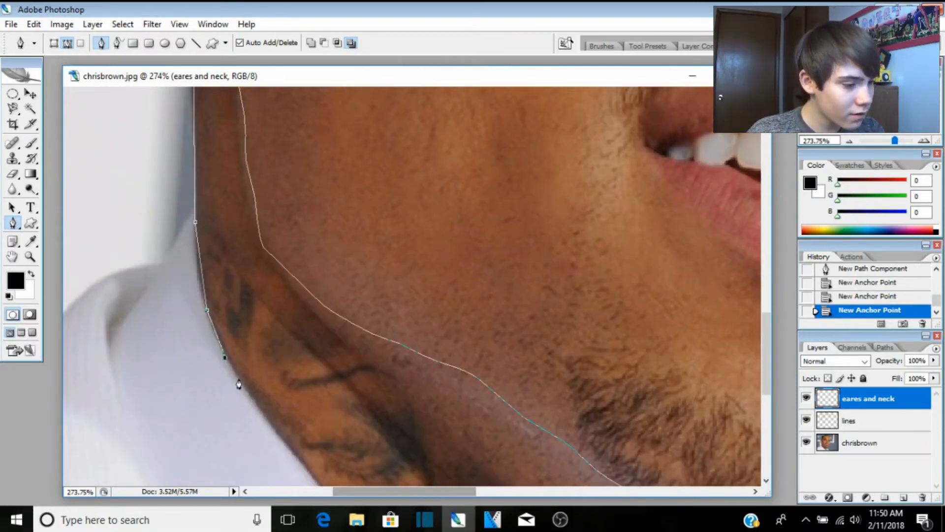
left_click(254, 401)
left_click(297, 465)
left_click(319, 485)
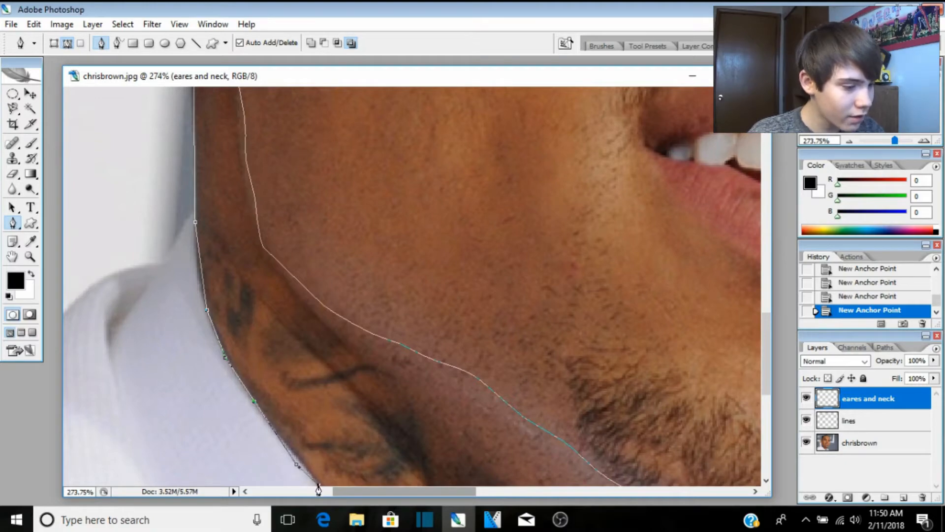
scroll(345, 370, "down", 5)
left_click(347, 301)
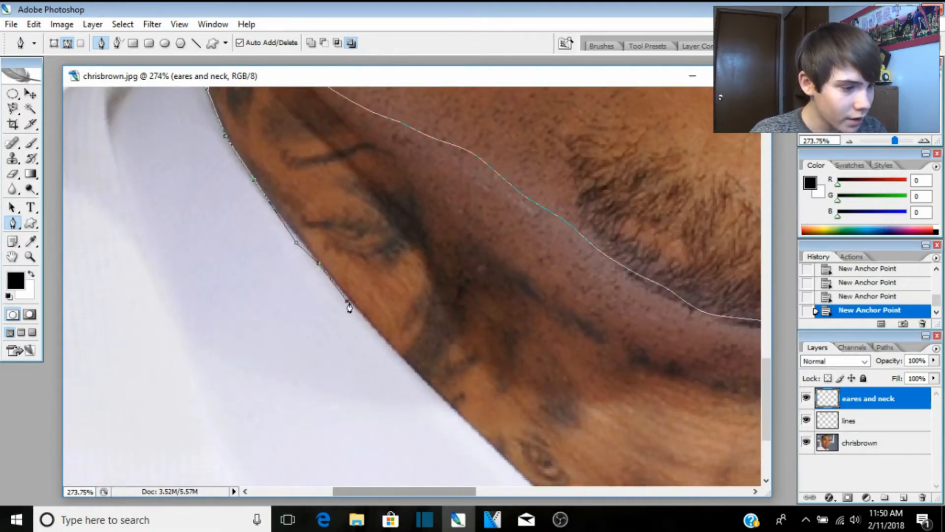
left_click(397, 352)
left_click(463, 419)
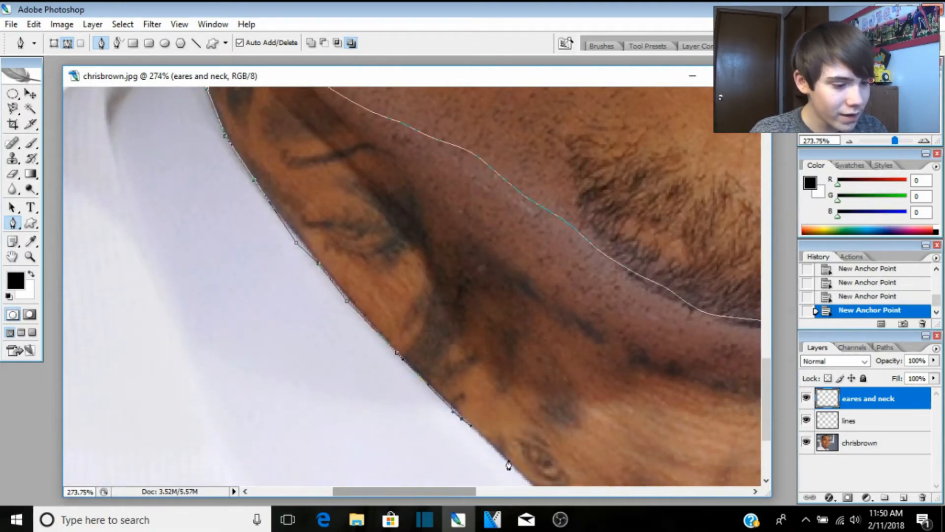
left_click(523, 469)
Step: Continue the outline along the shirt collar to the neckline's bottom, curving the final segment
scroll(536, 481, "down", 1)
scroll(513, 395, "down", 1)
left_click(548, 402)
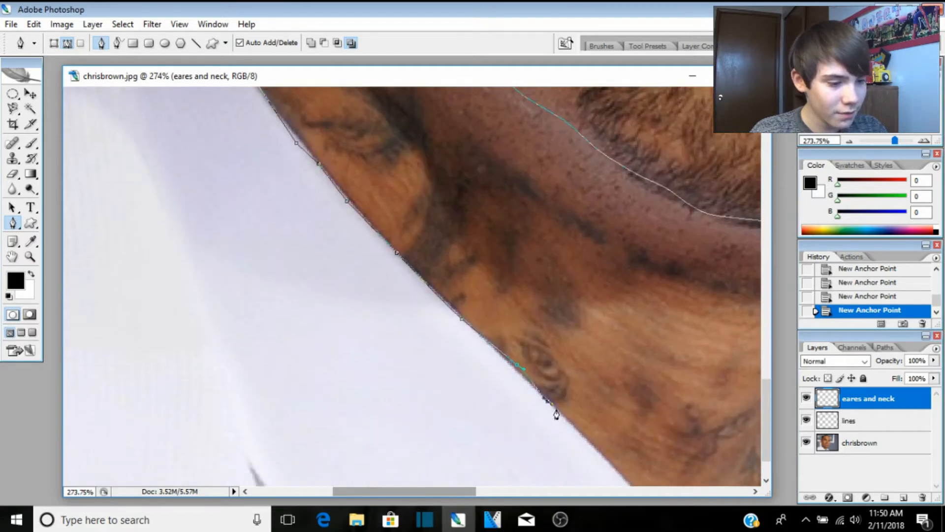
left_click(574, 427)
left_click(617, 466)
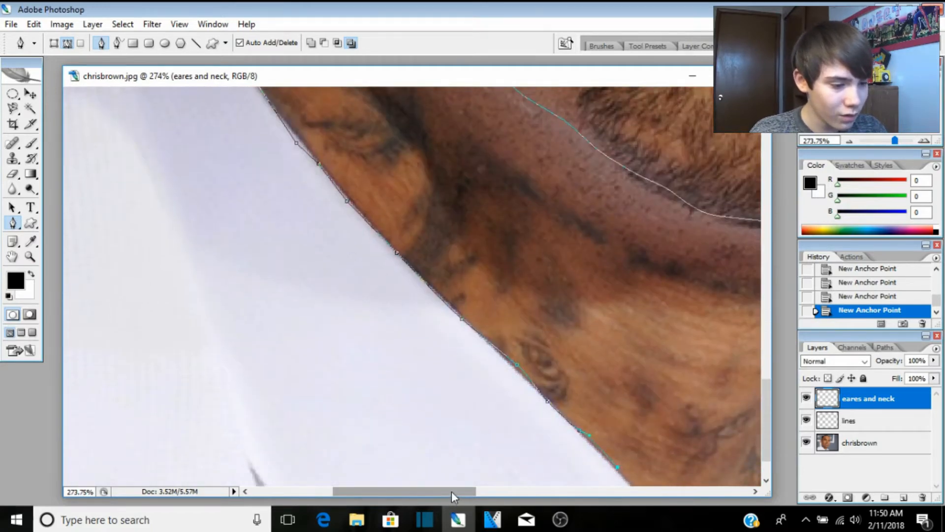
scroll(453, 390, "right", 5)
scroll(453, 390, "down", 1)
left_click(404, 438)
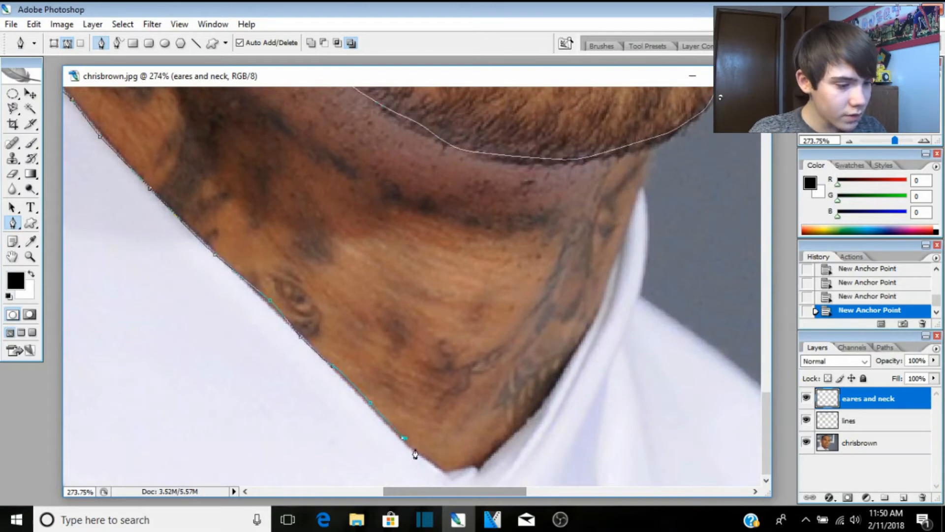
left_click(426, 458)
left_click(440, 468)
left_click(463, 468)
left_click(480, 468)
left_click_drag(483, 472, 500, 460)
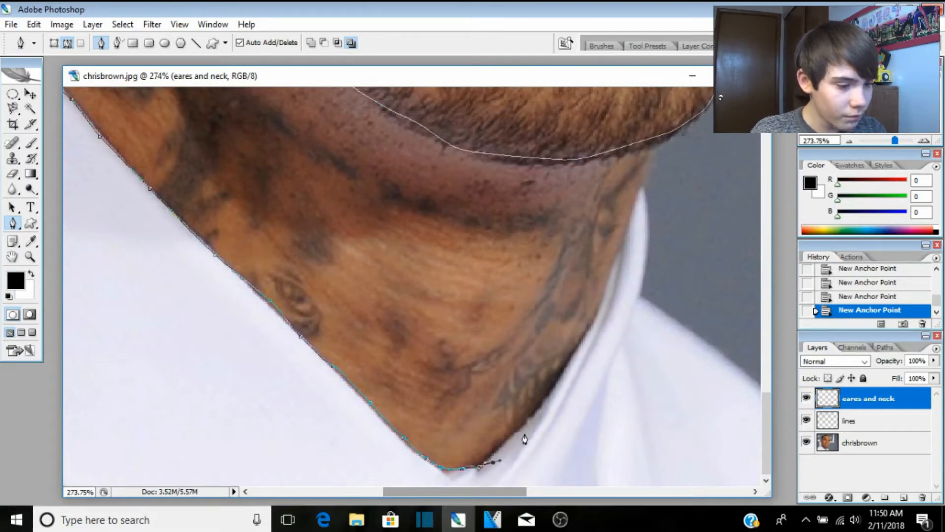
scroll(580, 344, "down", 2)
scroll(492, 320, "down", 5)
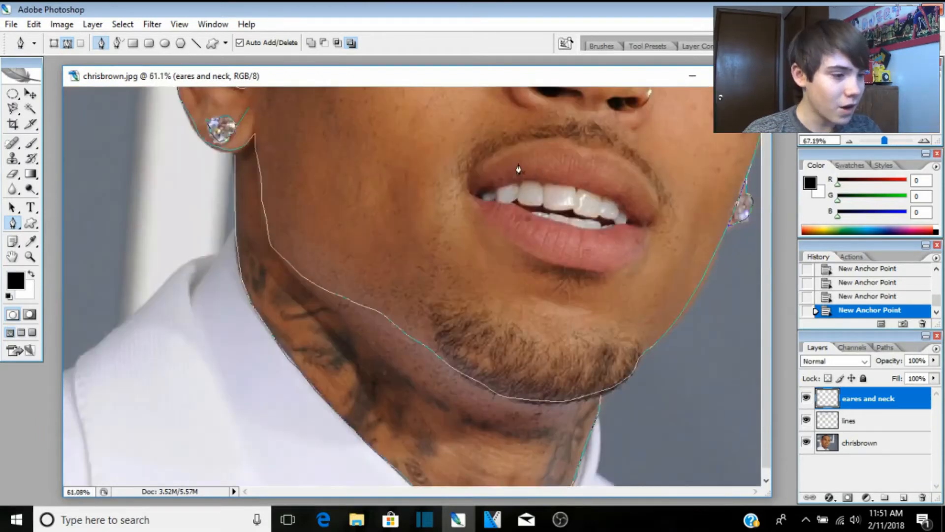
Step: Stroke the ear, earring and neck path with the black brush, checking the lines without the photo
right_click(369, 241)
left_click(416, 334)
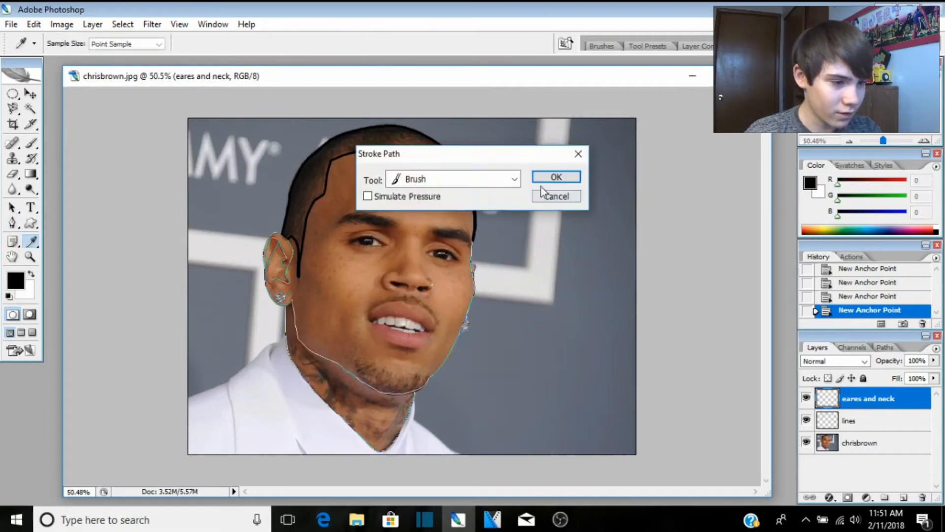
left_click(551, 178)
key("Return")
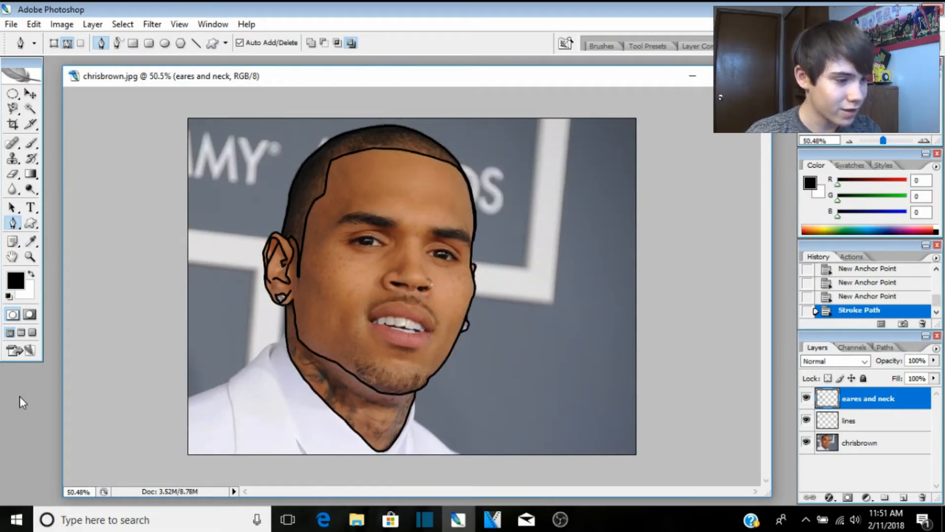
left_click(806, 443)
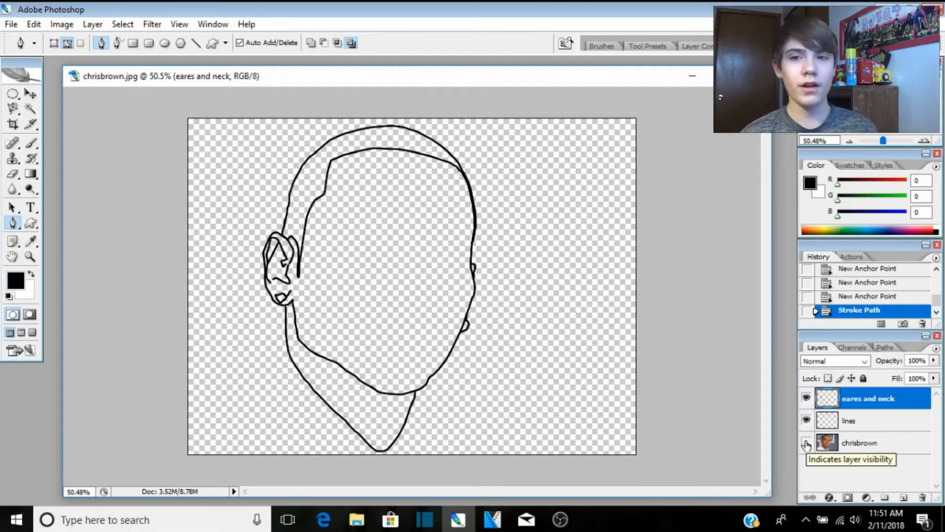
left_click(807, 443)
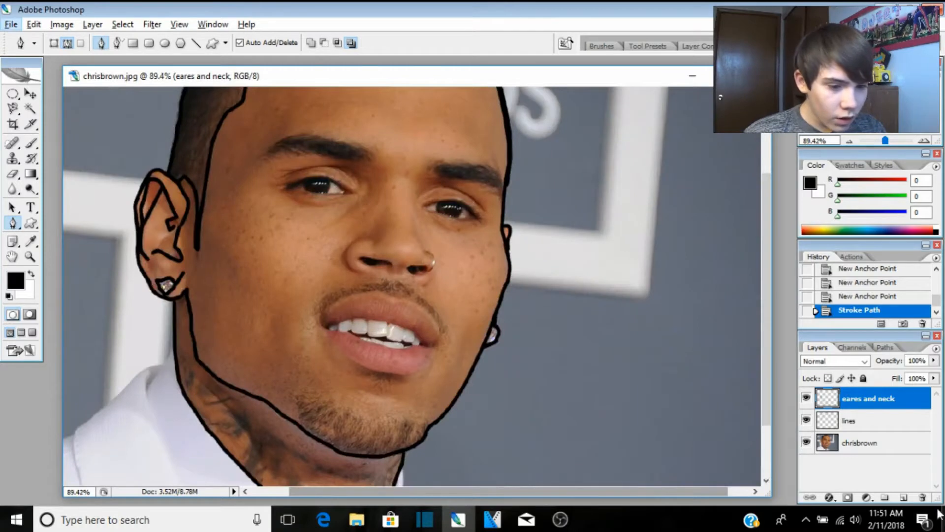
Step: Add a new layer and name it 'eye brows'
left_click(903, 497)
double_click(854, 399)
type("e")
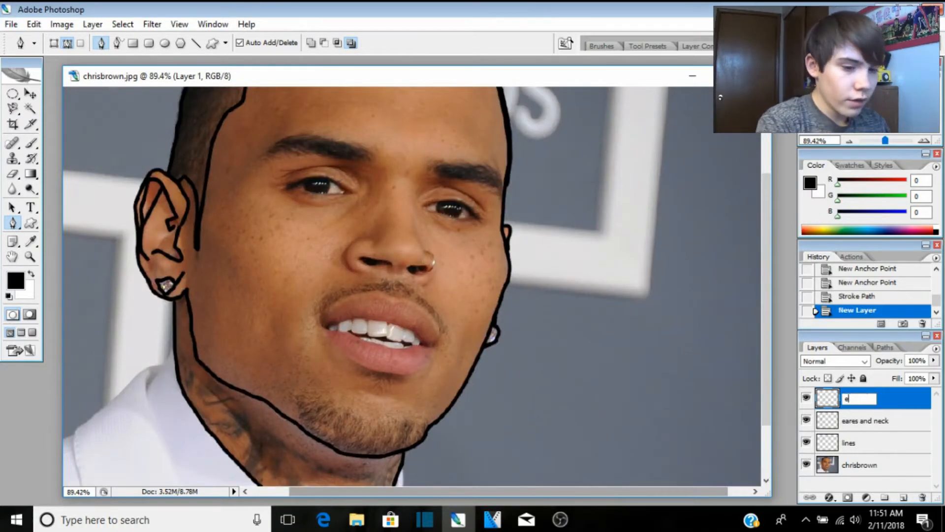
type("ye b")
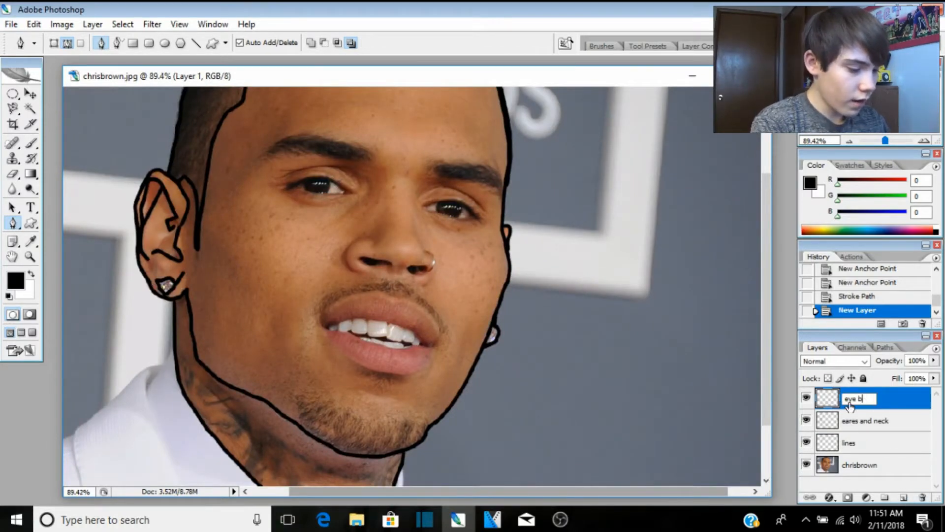
type("rows")
Step: Confirm the 'eye brows' layer name and trace a closed outline around the left eyebrow
key("Return")
scroll(334, 177, "up", 4)
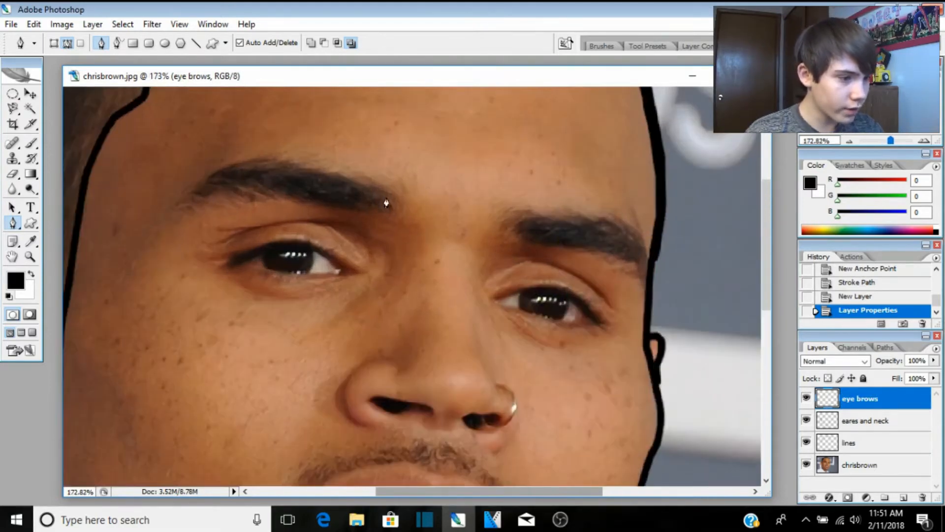
left_click(385, 194)
left_click(350, 180)
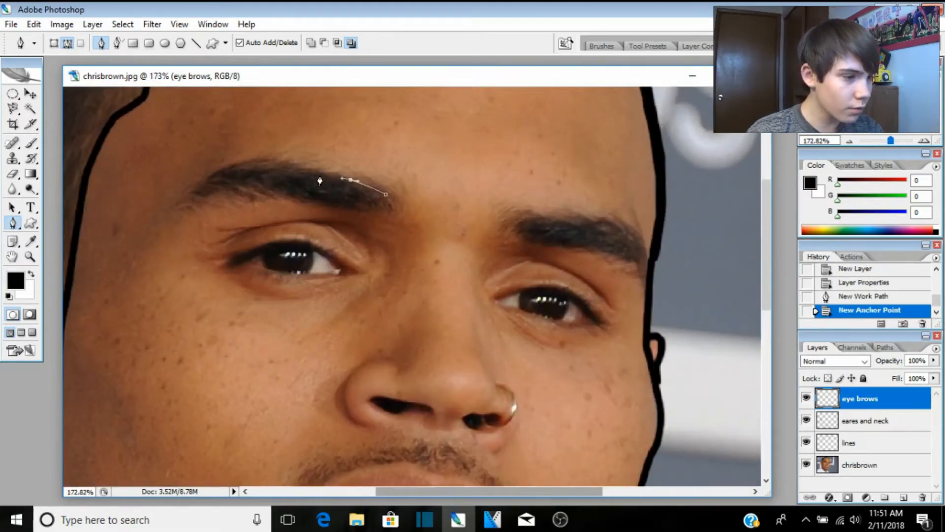
left_click(320, 173)
left_click(295, 164)
left_click(259, 160)
left_click(242, 160)
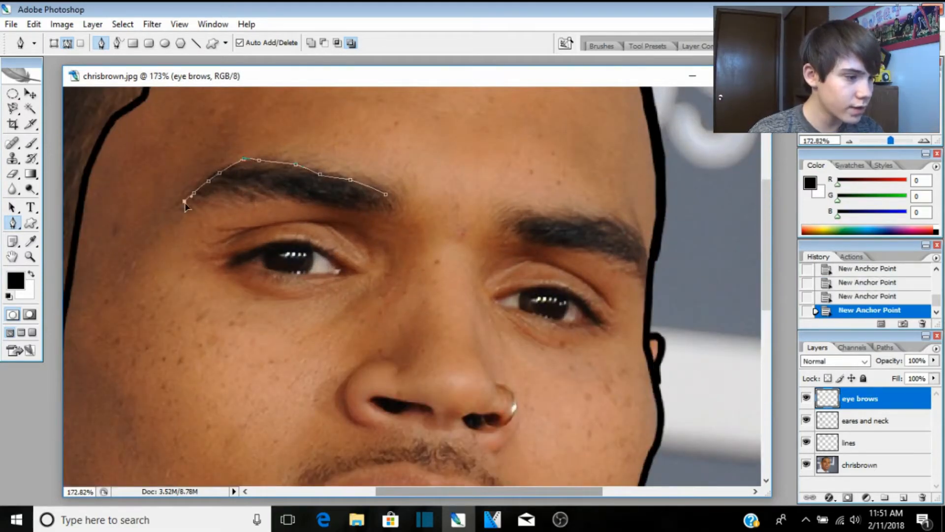
left_click(195, 207)
left_click(207, 202)
left_click(219, 197)
left_click(263, 197)
left_click(320, 204)
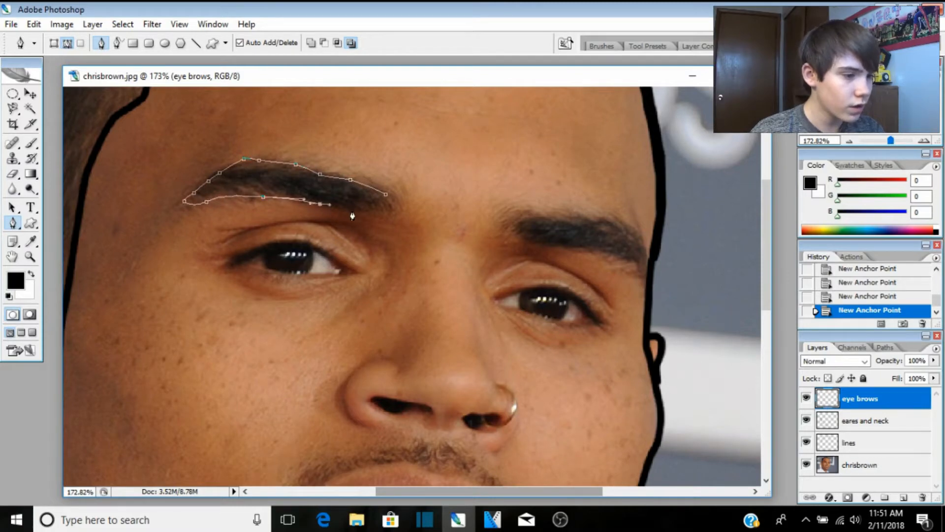
left_click(356, 210)
left_click(367, 212)
left_click(394, 208)
left_click(398, 205)
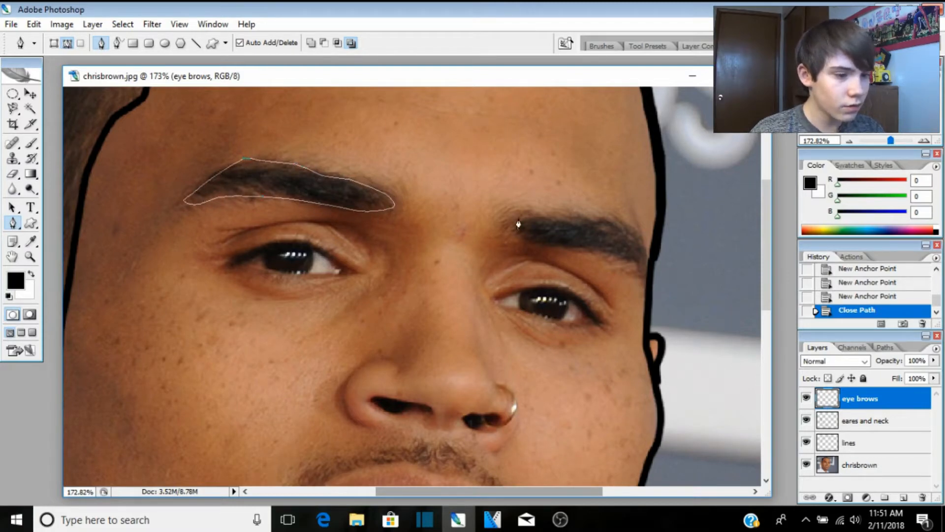
Step: Trace a closed outline around the right eyebrow
left_click(649, 262)
left_click(639, 240)
left_click(631, 229)
left_click(576, 218)
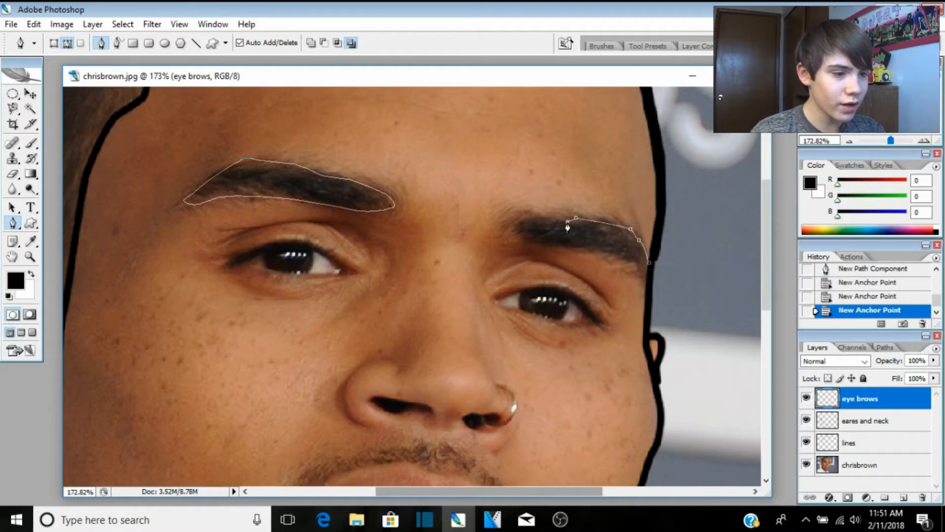
left_click(568, 221)
left_click(552, 219)
left_click(511, 223)
left_click(542, 243)
left_click(564, 245)
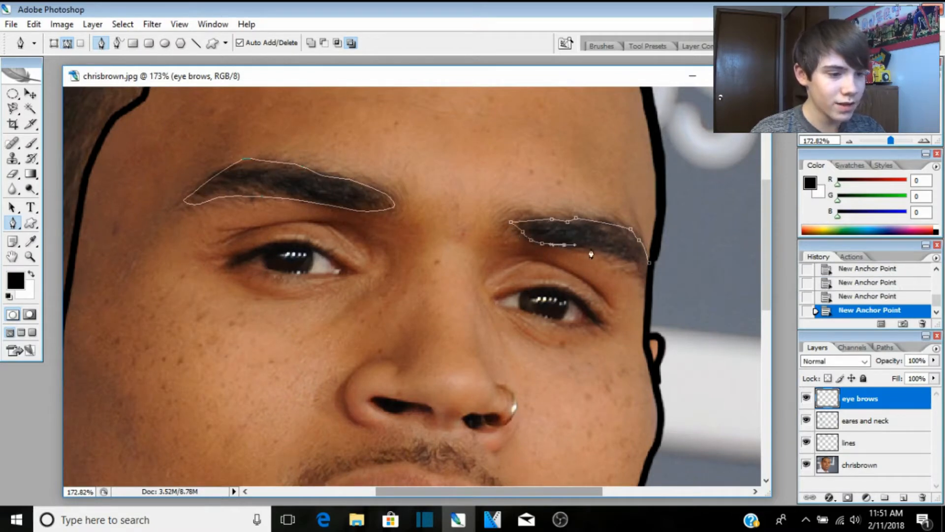
left_click(601, 252)
left_click(609, 253)
left_click(617, 255)
left_click(625, 257)
double_click(649, 267)
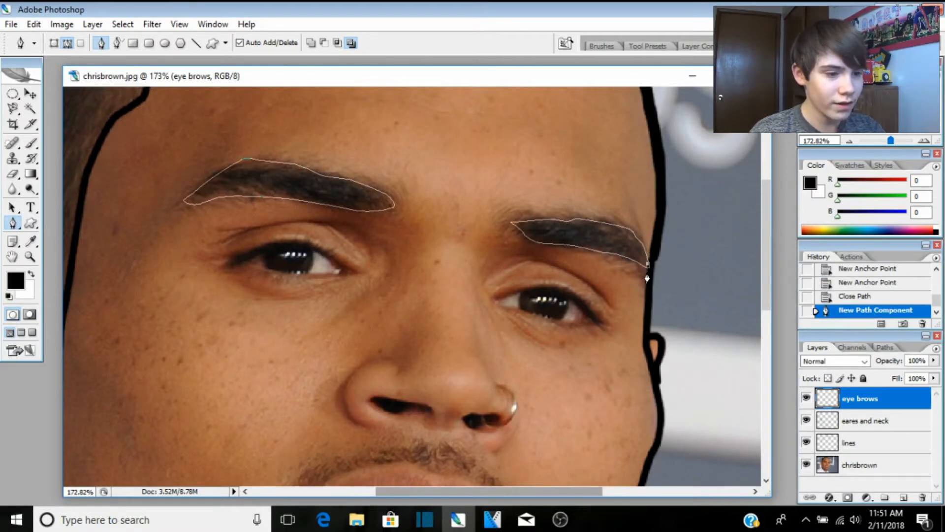
Step: Stroke both eyebrow paths with the black brush
left_click(648, 272)
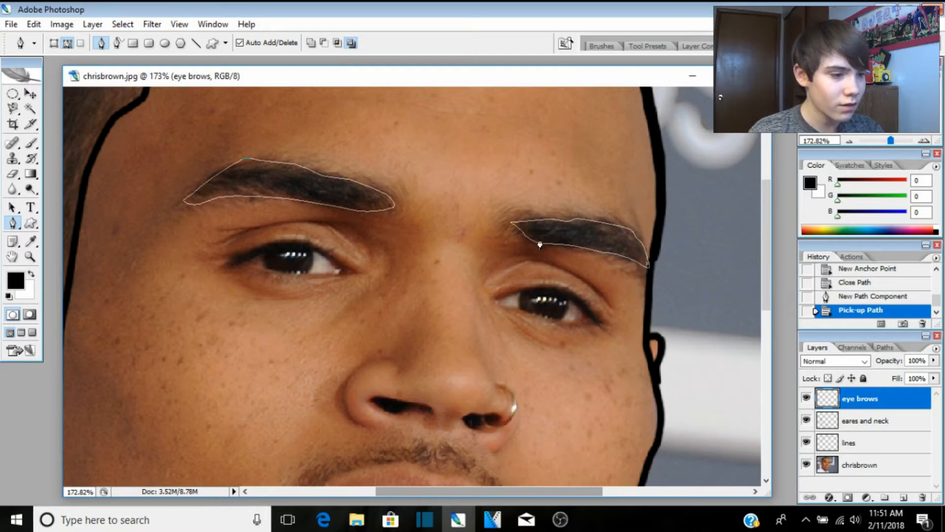
right_click(350, 202)
left_click(400, 291)
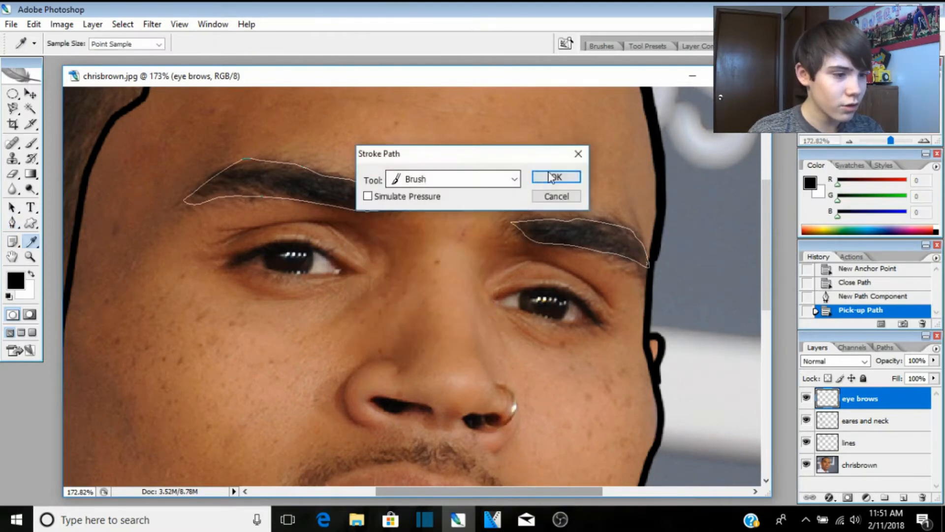
key("Return")
scroll(306, 363, "down", 4)
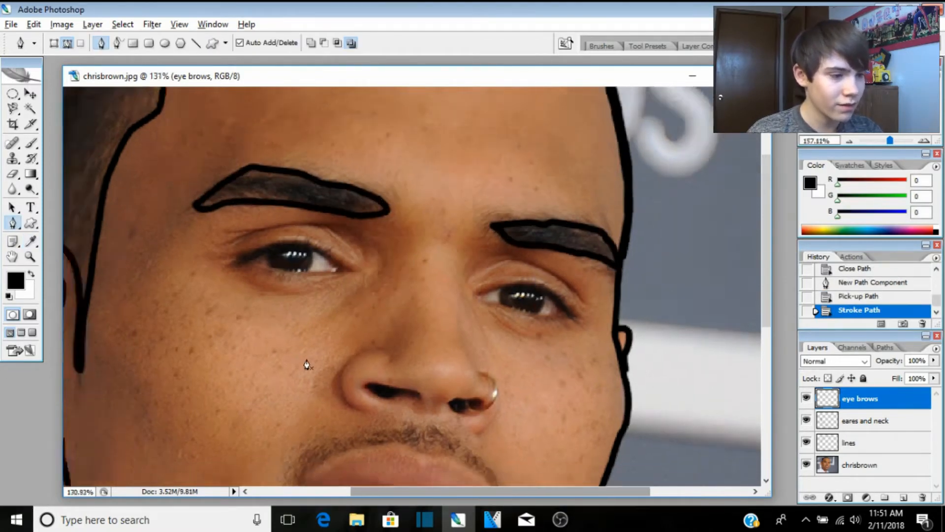
scroll(553, 388, "up", 2)
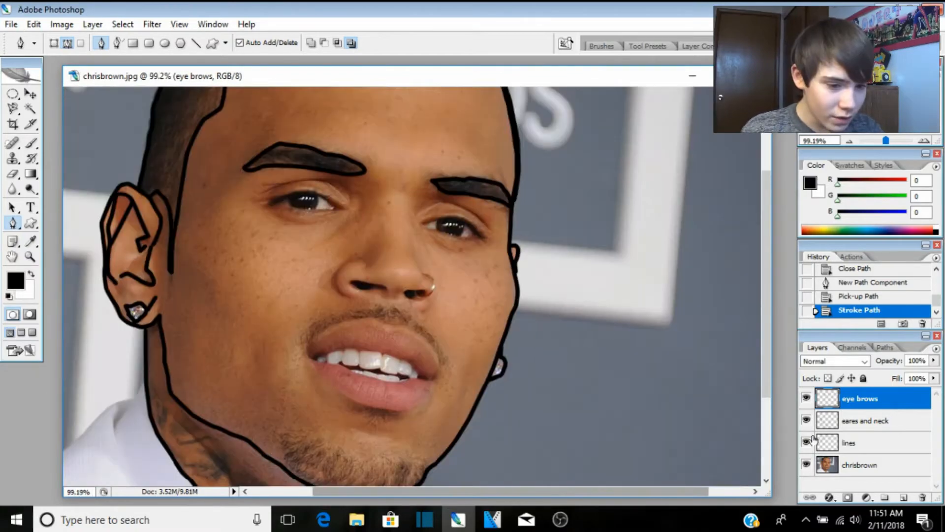
left_click(904, 498)
Step: Name the new layer 'nose' and trace the nose's left side around the left nostril
double_click(856, 398)
type("nose")
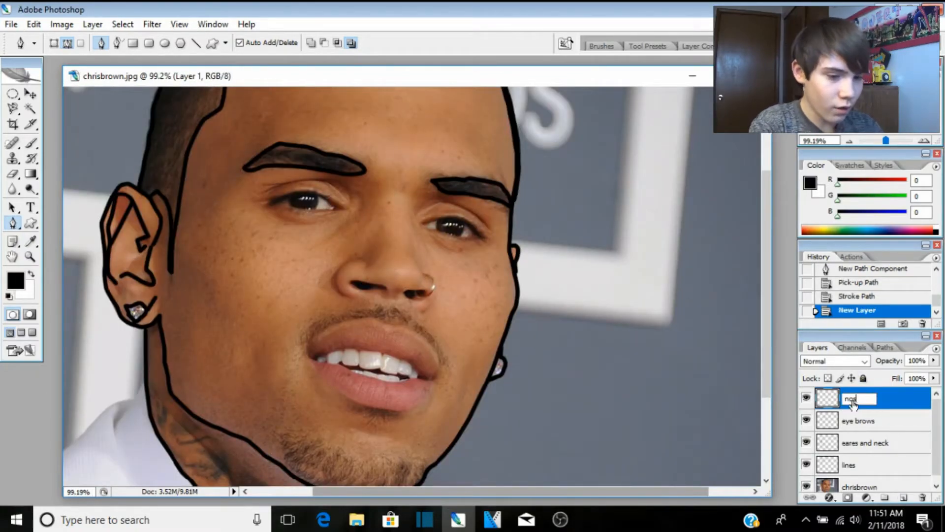
key("Return")
scroll(293, 284, "up", 3)
scroll(293, 285, "up", 1)
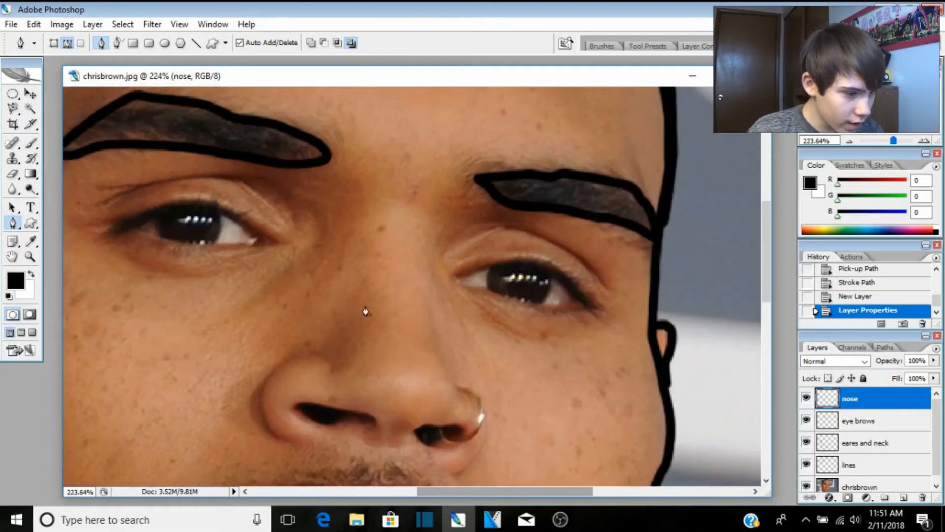
left_click(344, 286)
left_click(336, 343)
left_click(326, 358)
left_click(303, 357)
left_click_drag(289, 363, 314, 443)
left_click(282, 427)
left_click(338, 436)
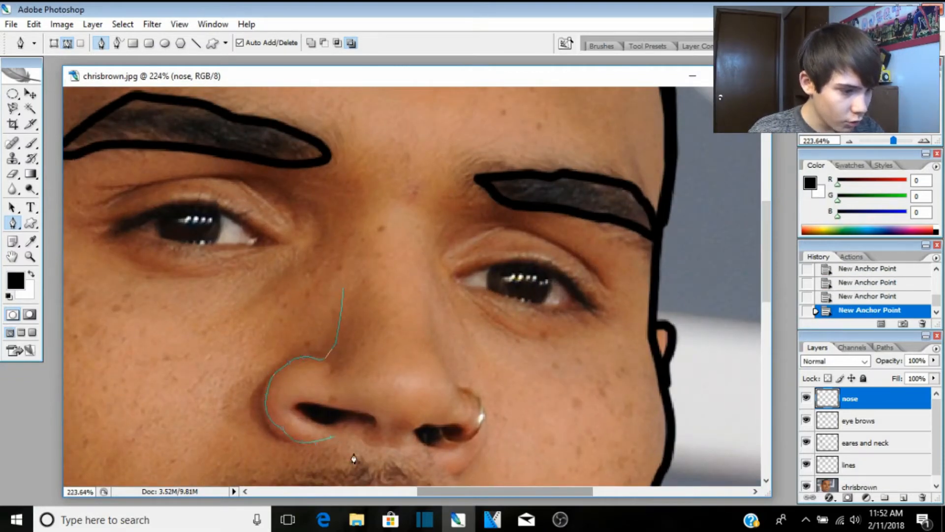
Step: Trace the nose's right side curving around the right nostril
left_click(423, 297)
left_click(435, 365)
left_click(448, 382)
left_click_drag(473, 398, 481, 415)
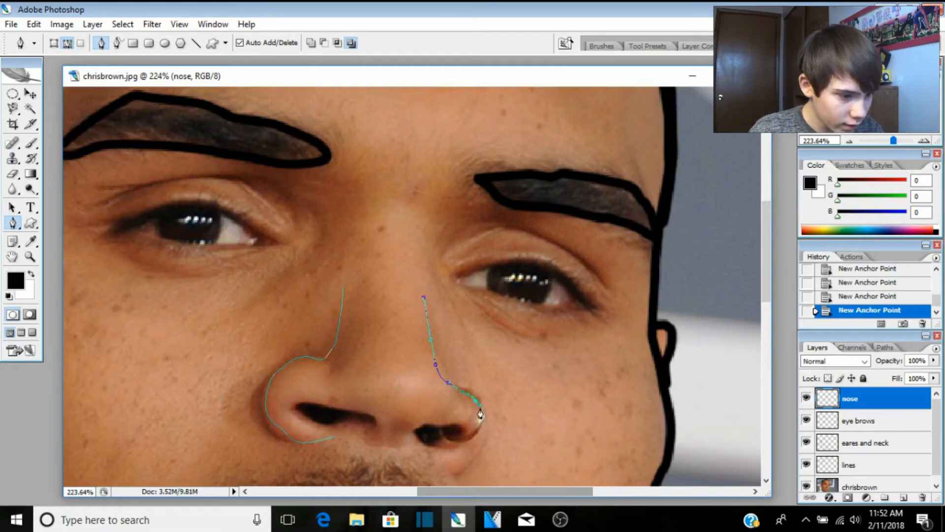
left_click_drag(451, 444, 429, 447)
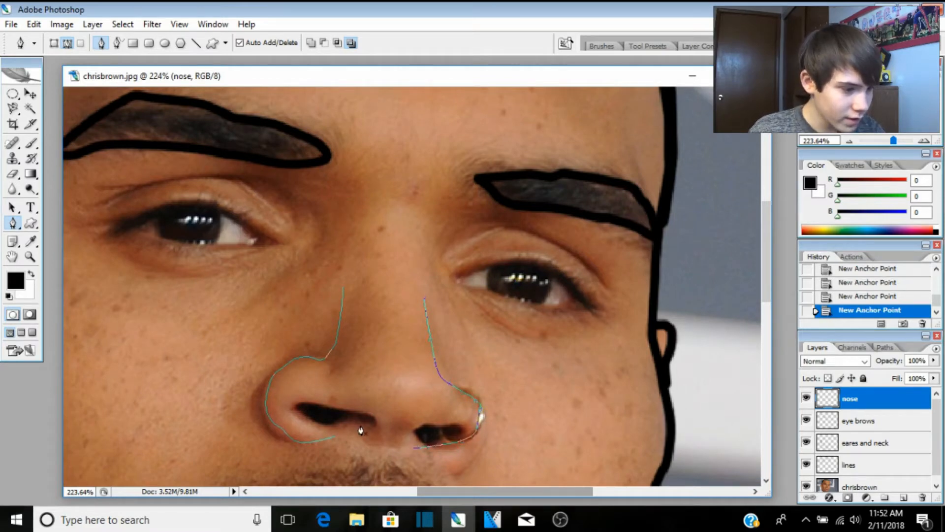
Step: Extend the outlines across both nostril tops and join them into one path
left_click(335, 437)
left_click(308, 421)
left_click(301, 413)
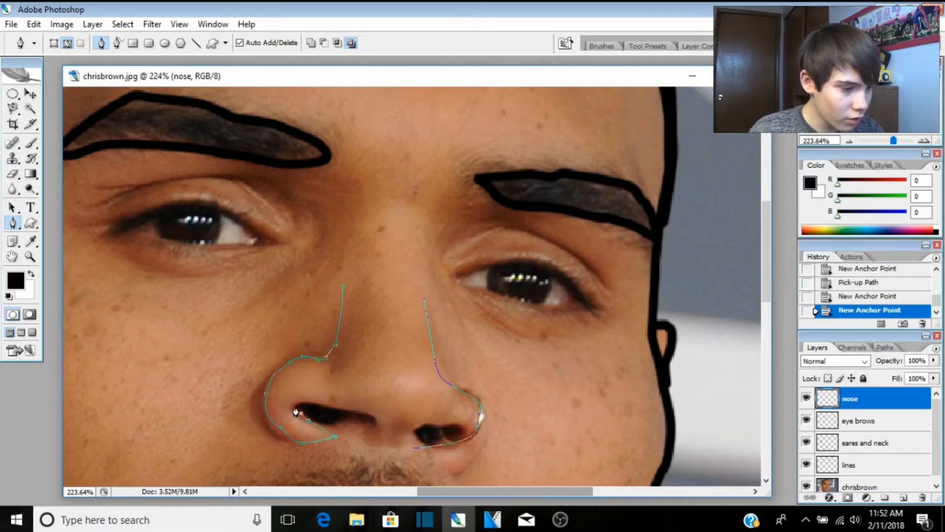
left_click(295, 403)
left_click_drag(320, 407, 365, 411)
left_click_drag(379, 413, 383, 415)
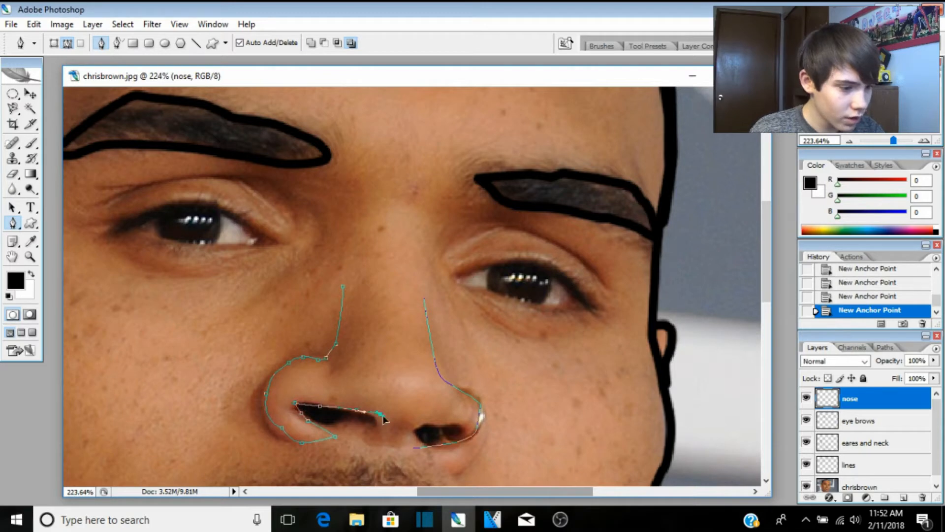
left_click(409, 437)
left_click(413, 431)
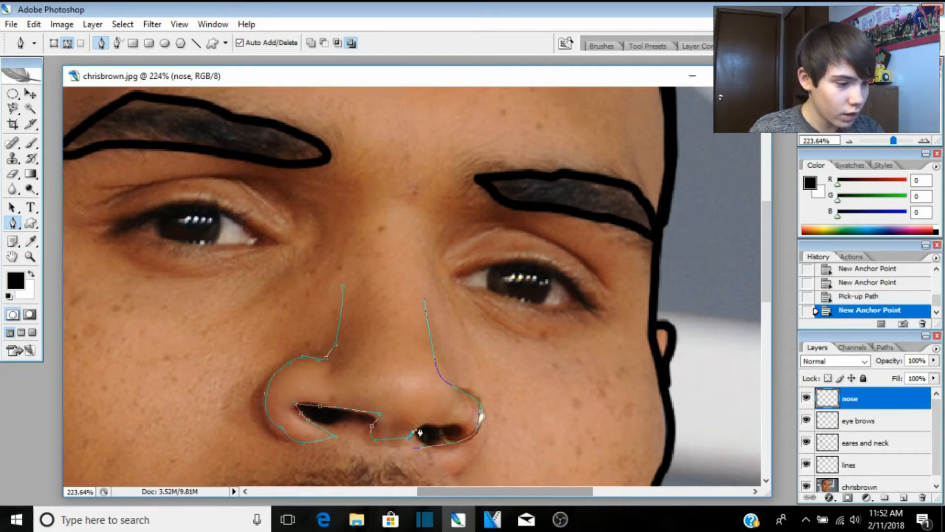
left_click(422, 425)
left_click_drag(434, 422, 455, 434)
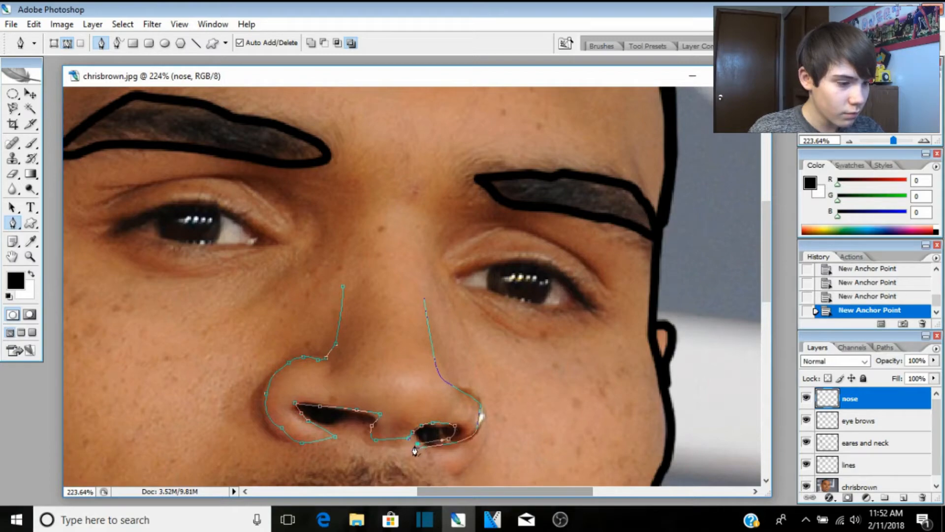
left_click(413, 448)
Step: Stroke the nose path in black, swap colours, and check the outlines without the photo
right_click(398, 397)
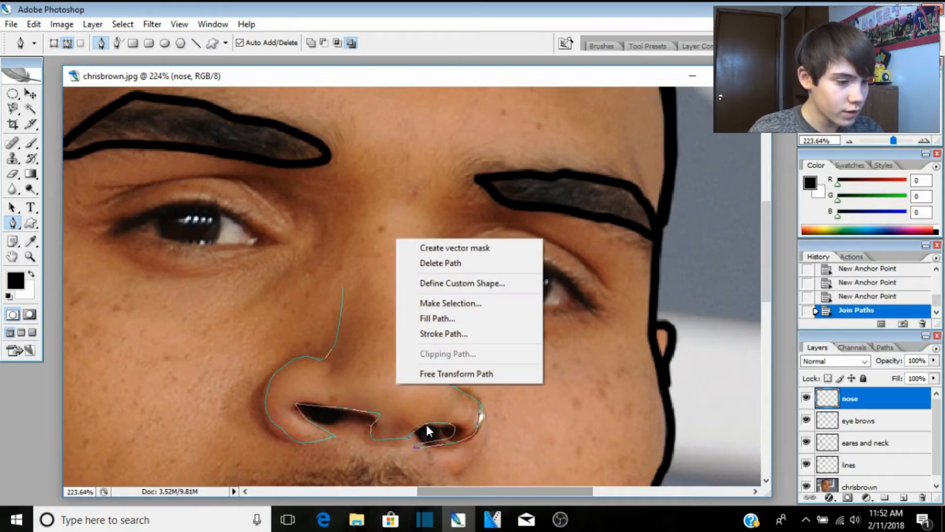
left_click(433, 333)
left_click(555, 180)
key("Return")
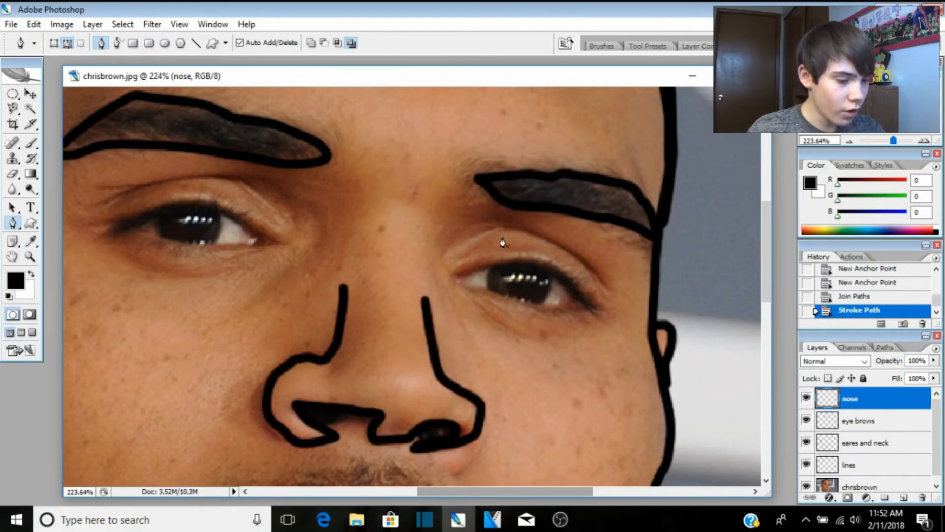
key("x")
scroll(503, 241, "down", 4)
scroll(542, 246, "down", 6)
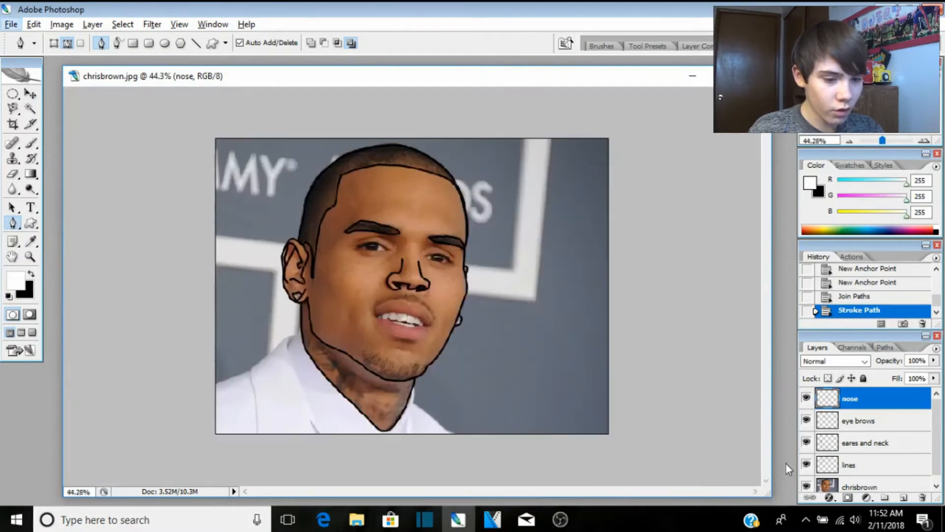
left_click(804, 487)
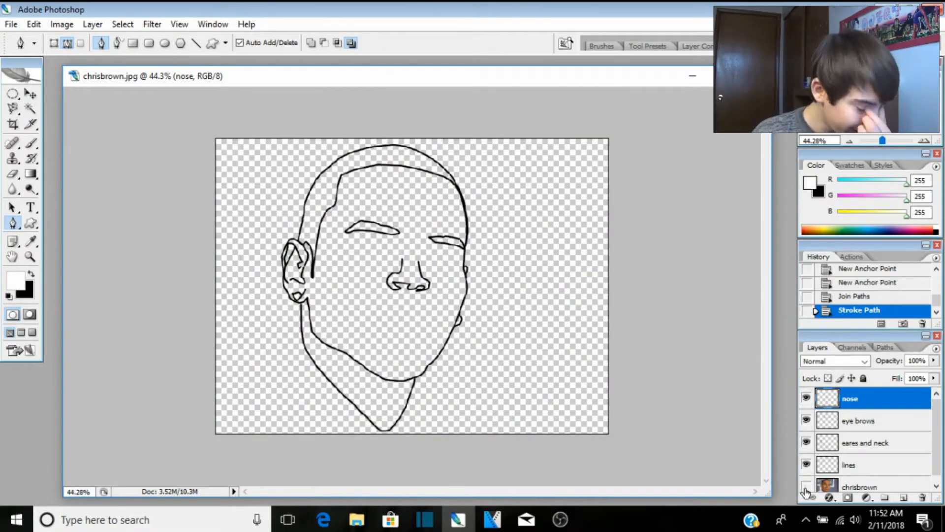
left_click(806, 487)
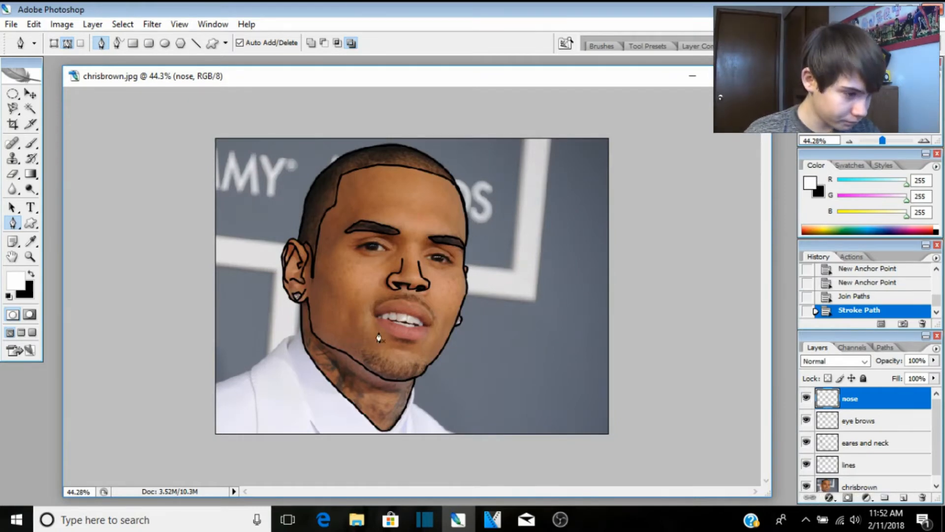
scroll(378, 337, "up", 6)
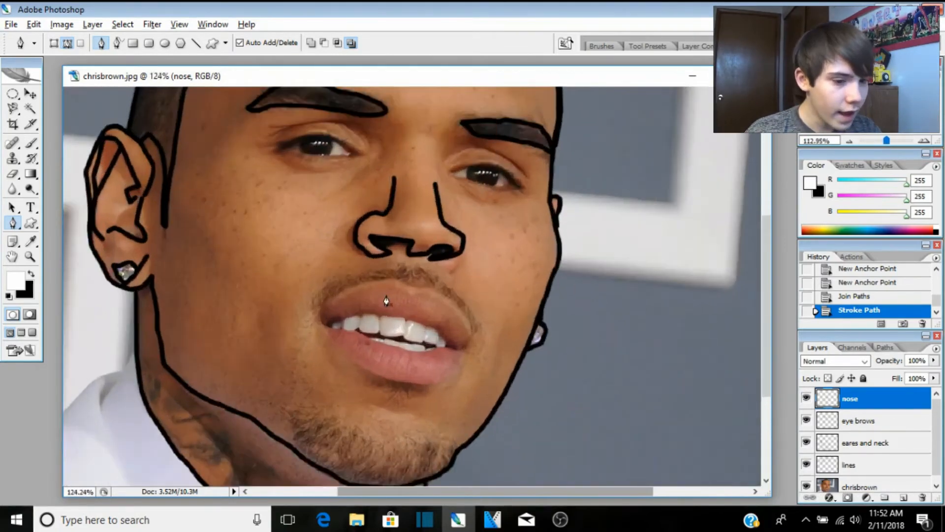
scroll(386, 301, "up", 1)
Step: Add a new layer named 'mouth' and stroke the traced lips-and-teeth path
left_click(903, 497)
double_click(854, 397)
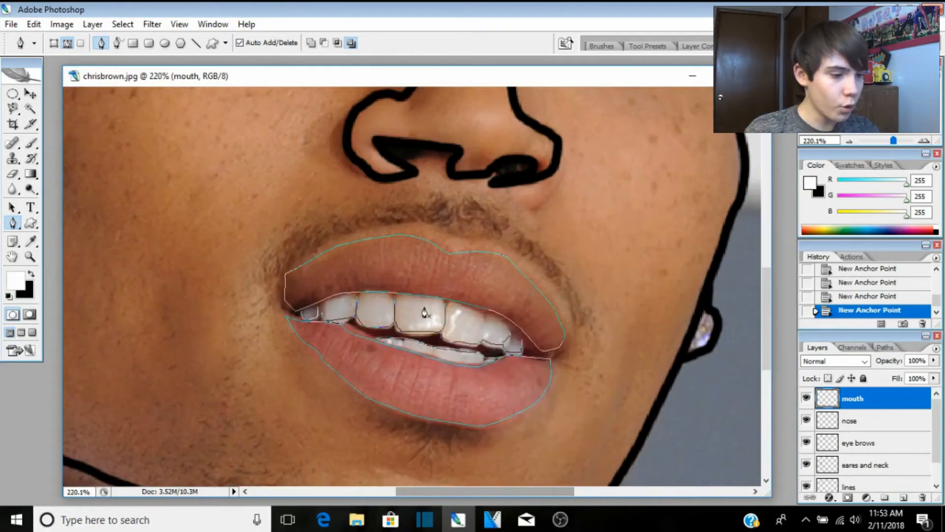
right_click(423, 306)
left_click(464, 402)
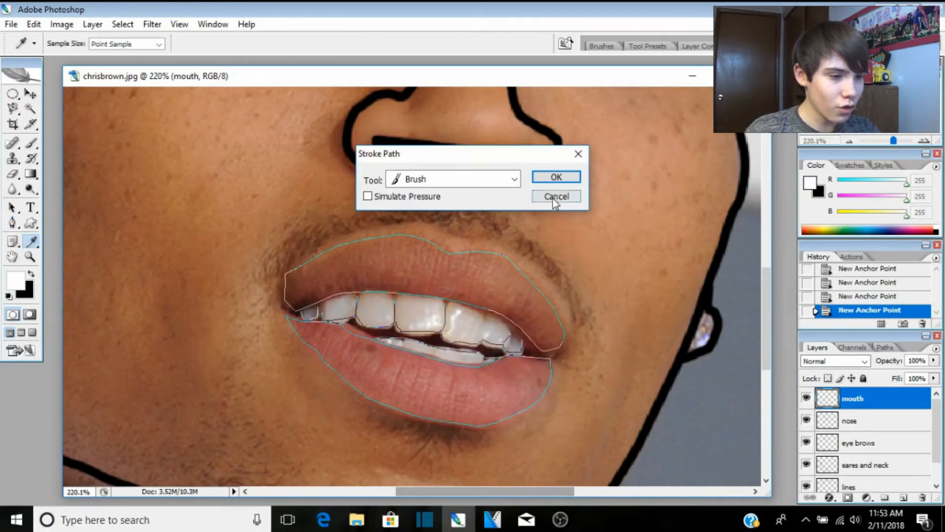
left_click(555, 177)
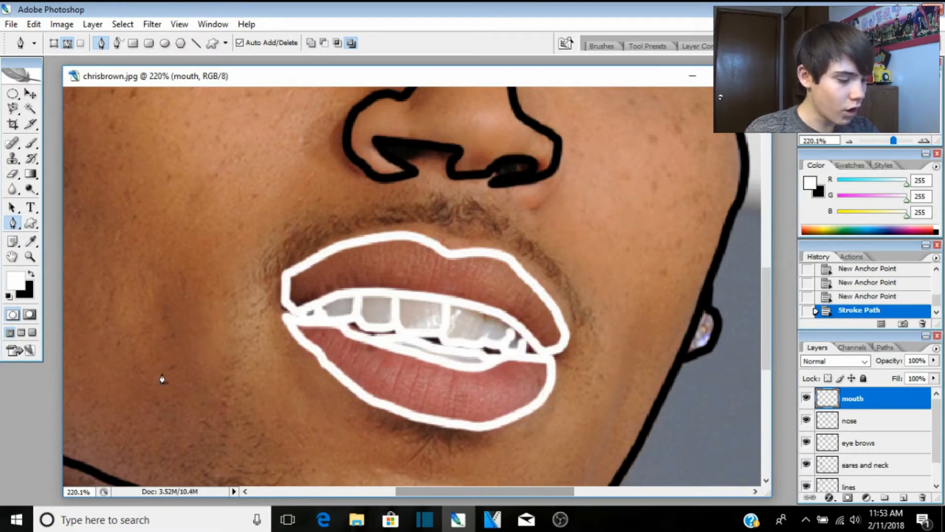
Step: Undo the accidental white mouth stroke and restore black as the painting colour
key("x")
left_click(34, 24)
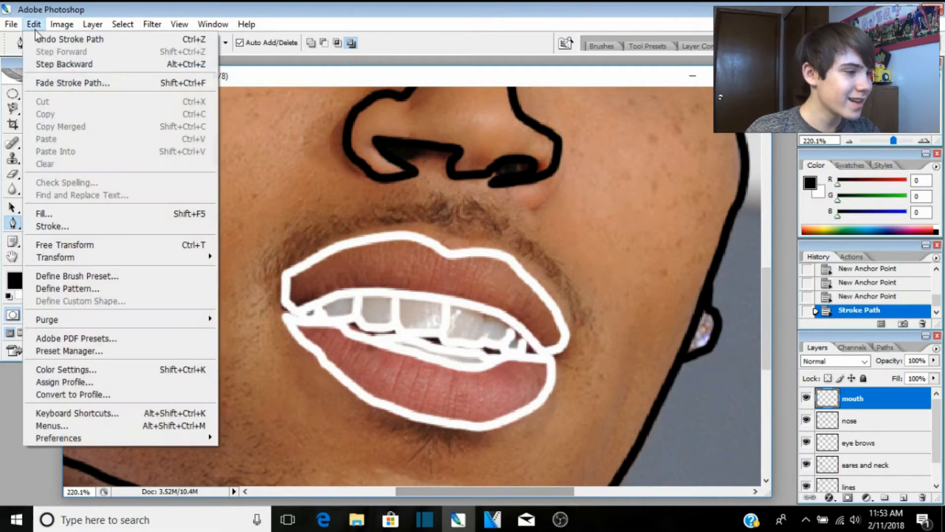
left_click(57, 68)
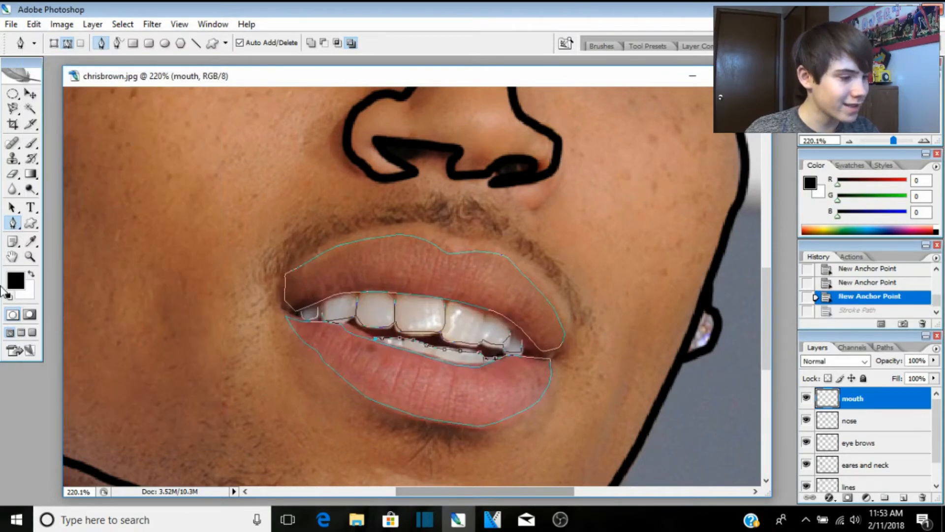
key("x")
key("x")
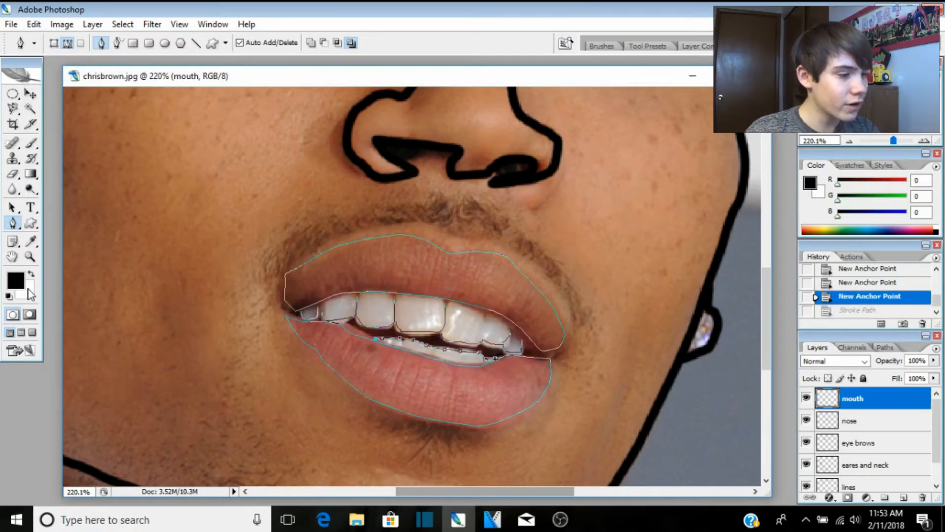
Step: Try stroking only the mouth subpath, then cancel and dismiss the path options
right_click(381, 291)
left_click(418, 373)
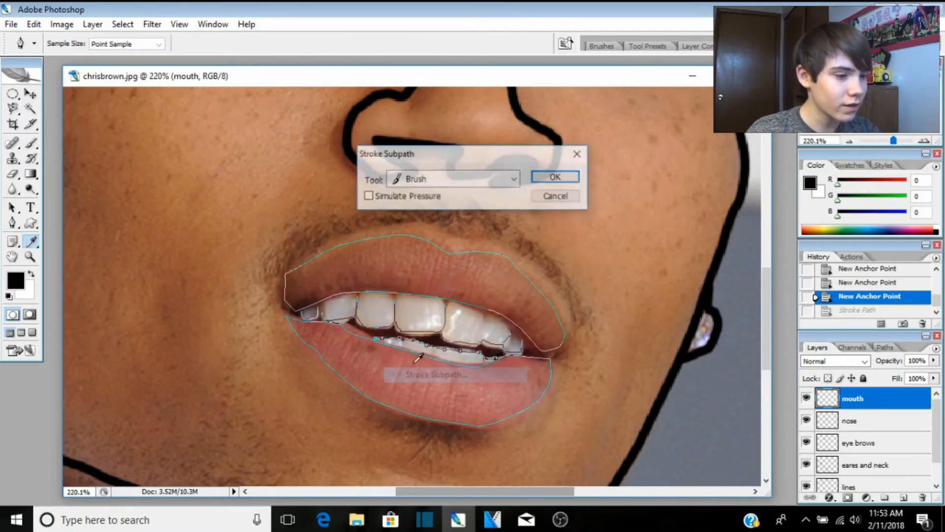
left_click(578, 154)
key("p")
right_click(418, 267)
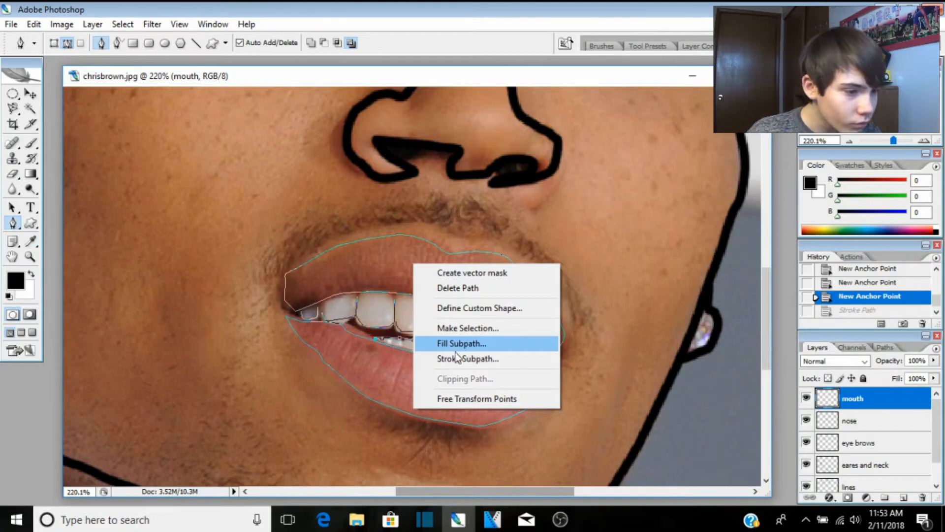
left_click(28, 392)
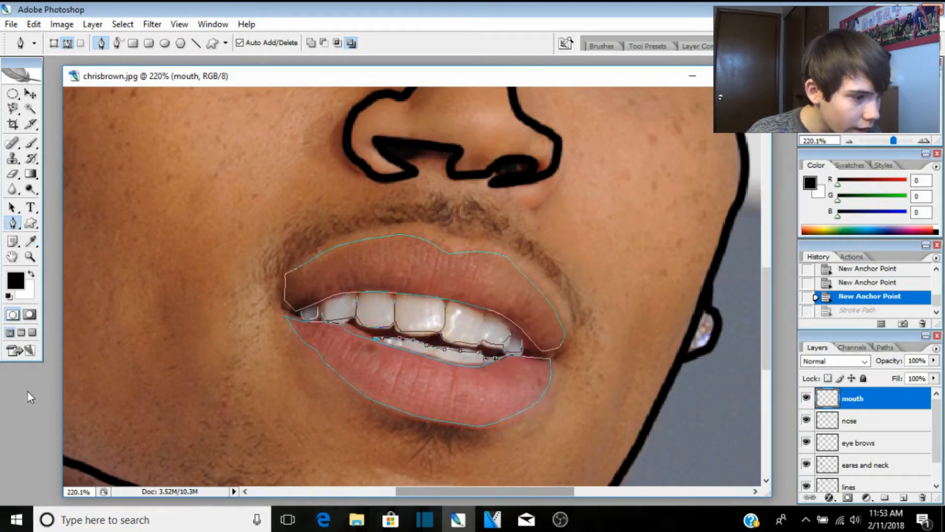
Step: Stroke the whole mouth path with thick black outlines
right_click(416, 277)
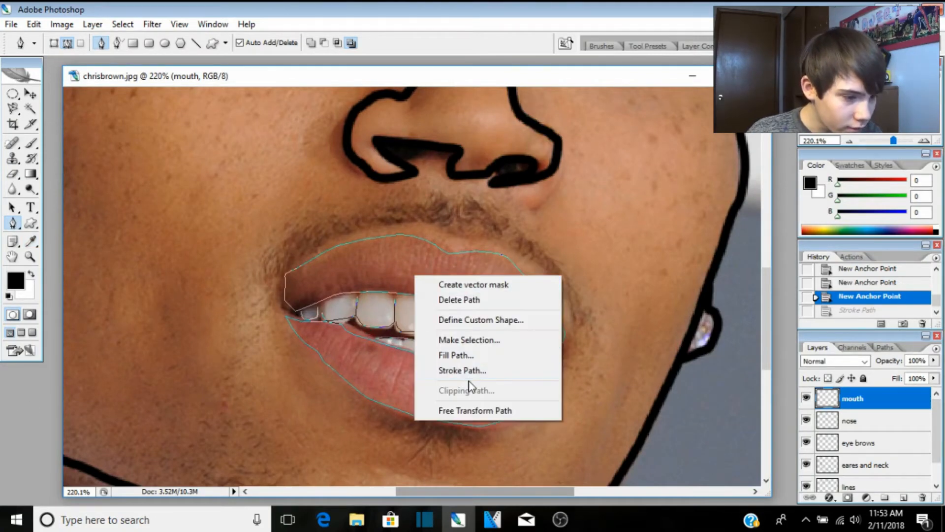
left_click(433, 370)
left_click(558, 179)
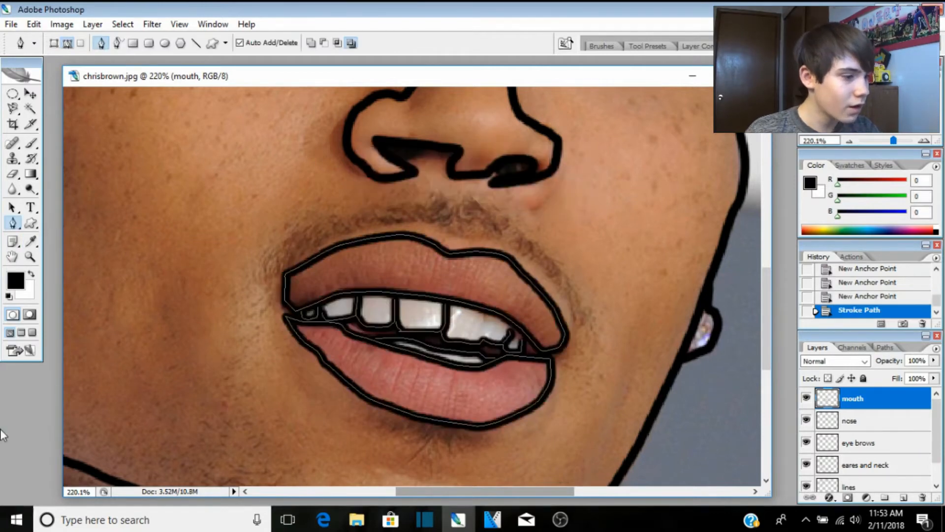
left_click(28, 295)
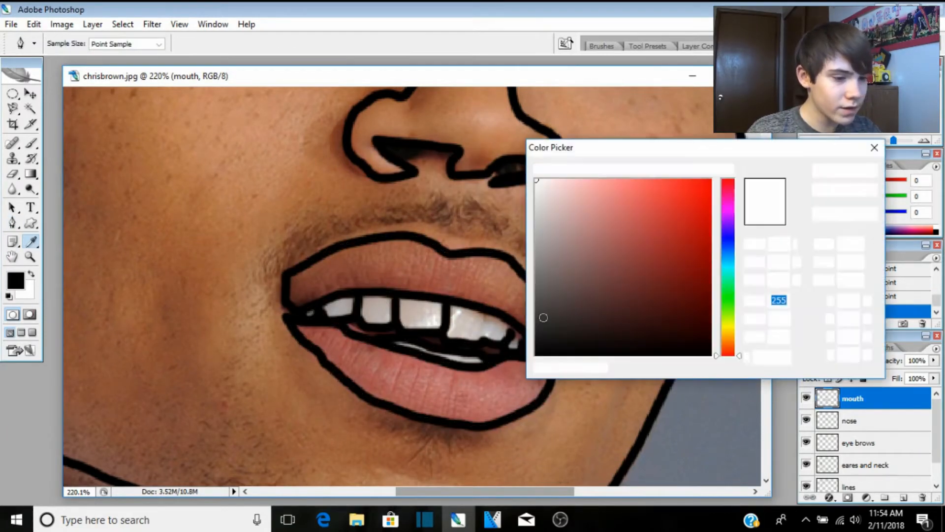
Step: Set the background colour to black 000000 and add a new empty layer above mouth
left_click_drag(597, 291, 537, 355)
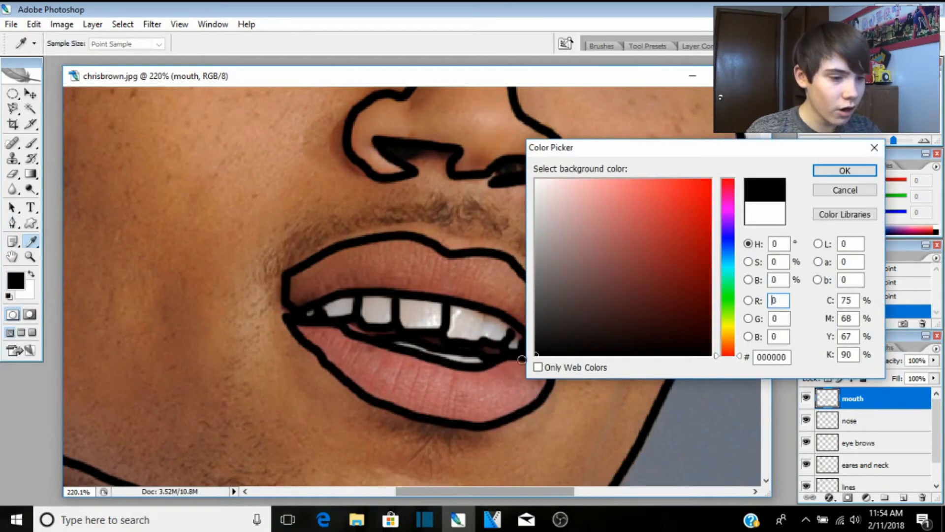
left_click(826, 169)
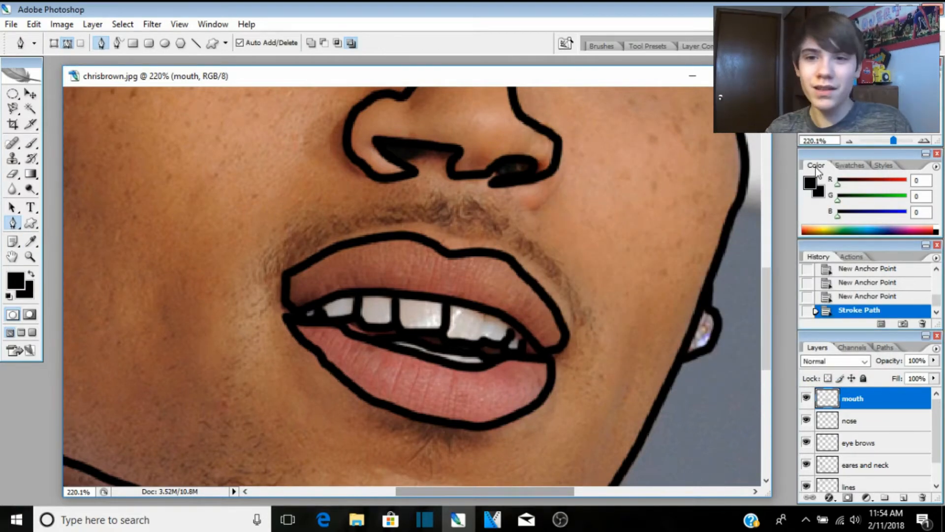
left_click(904, 497)
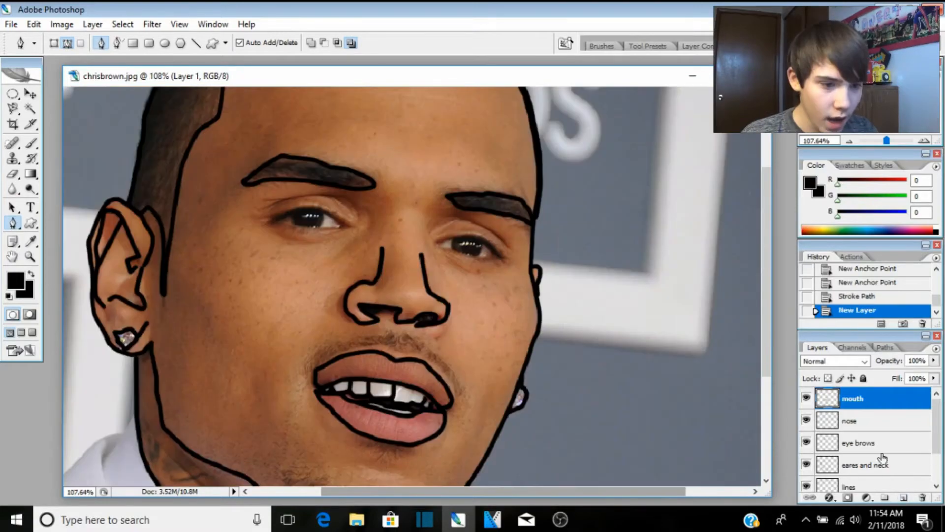
Step: Rename the new layer to 'eyes\'
double_click(849, 398)
type("eyes\\")
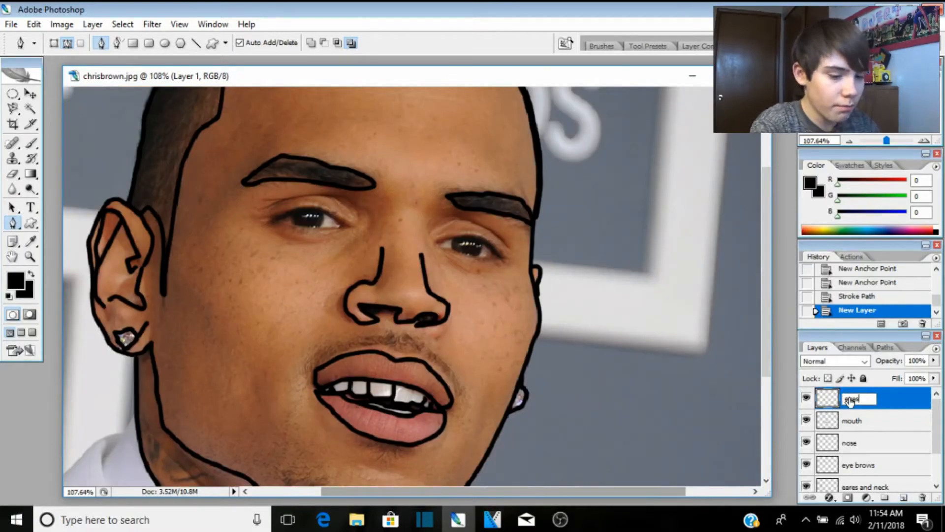
key("Return")
scroll(308, 270, "up", 3)
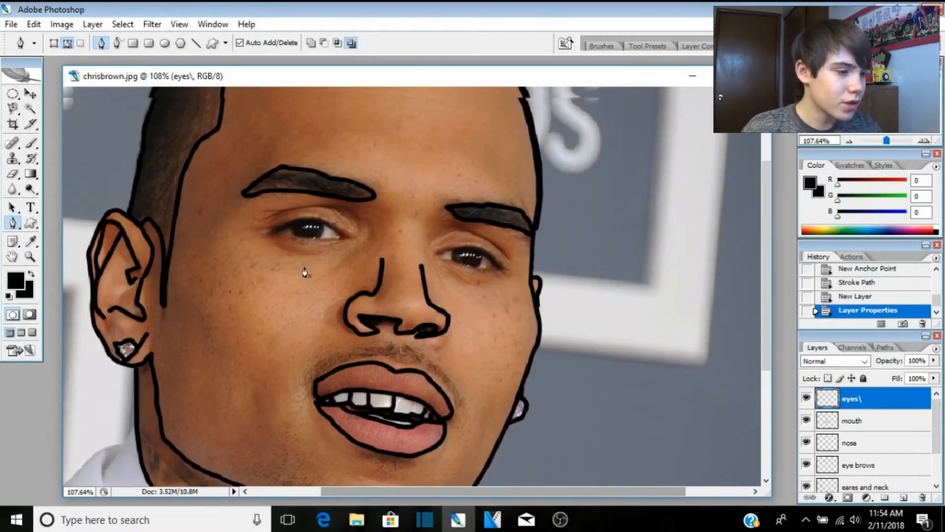
scroll(308, 270, "up", 2)
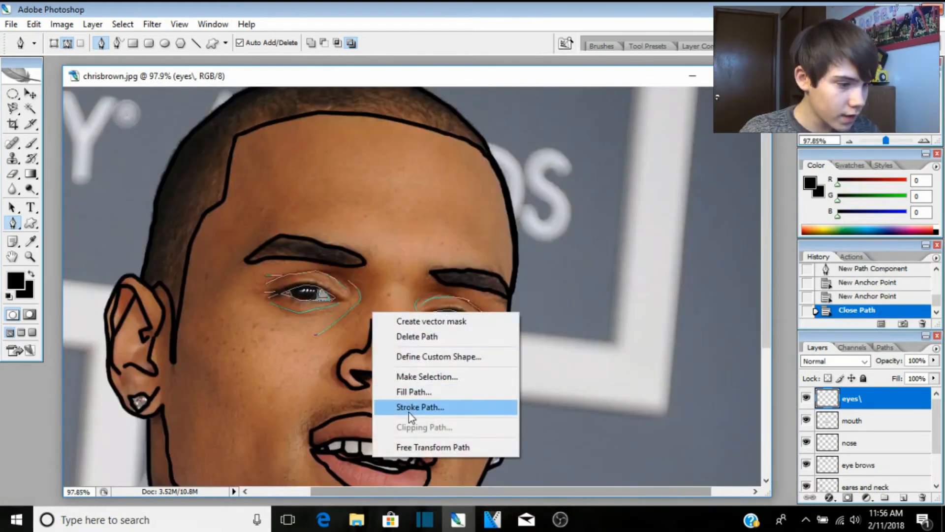
Step: Stroke the traced eye and under-eye paths with thick black lines
left_click(409, 409)
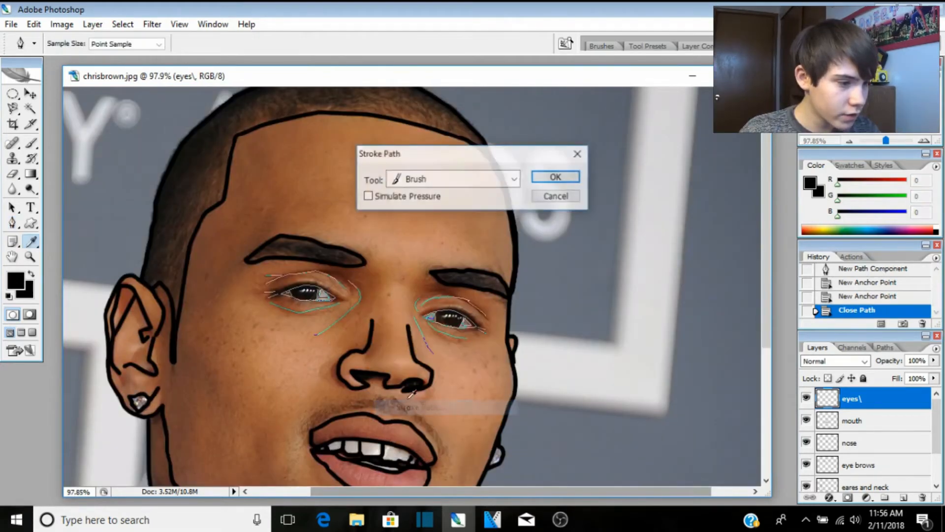
left_click(556, 177)
scroll(306, 338, "up", 3)
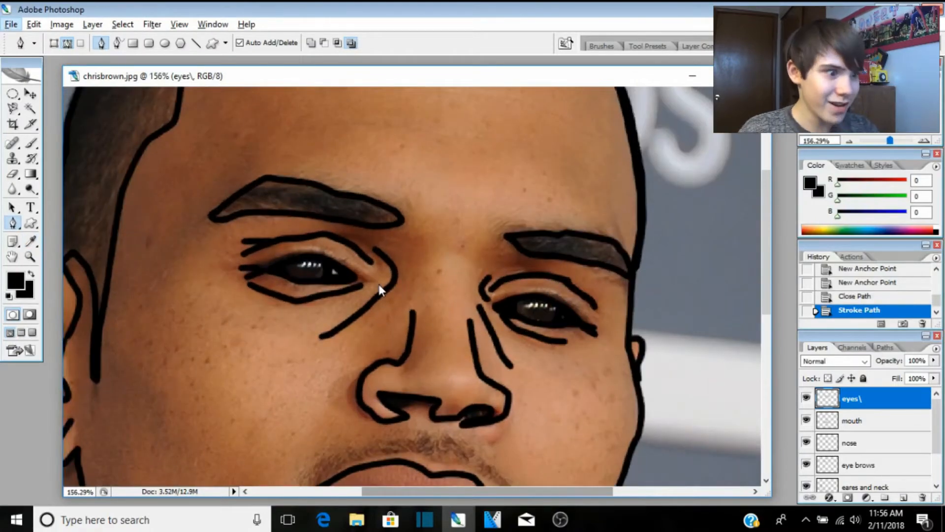
scroll(379, 285, "up", 2)
key("e")
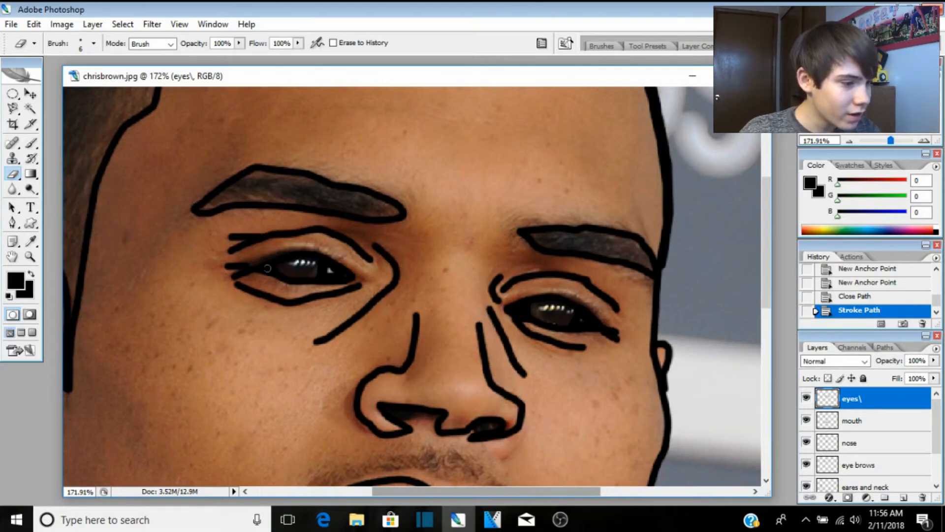
scroll(267, 269, "up", 5)
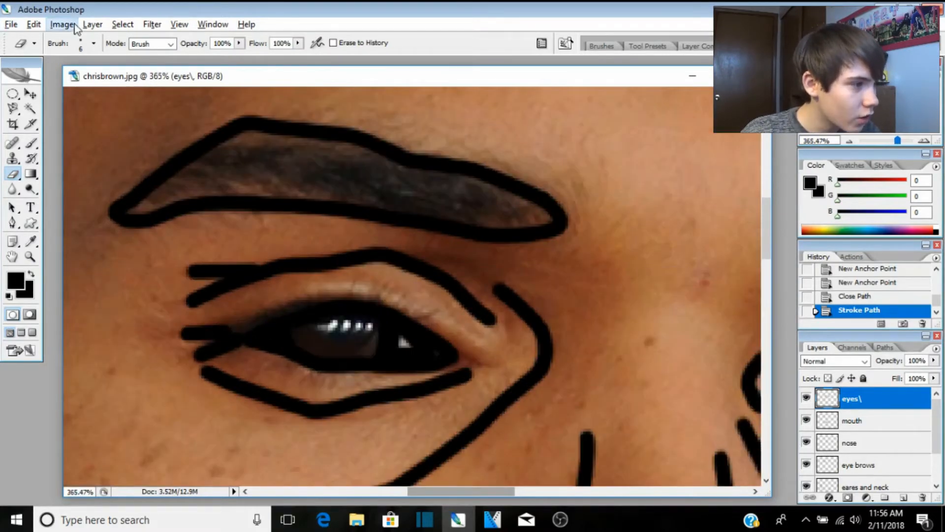
Step: Set the Eraser brush Master Diameter to 4 px
left_click(94, 44)
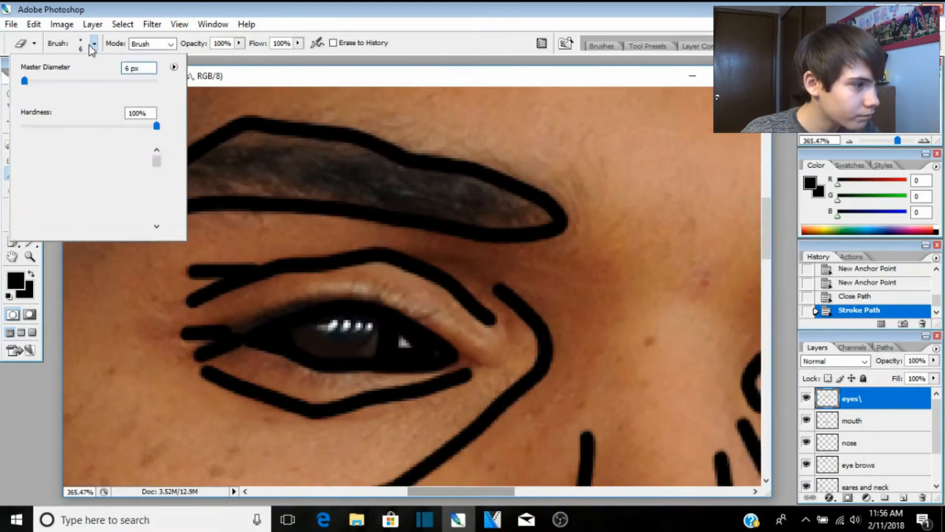
double_click(131, 68)
key("BackSpace")
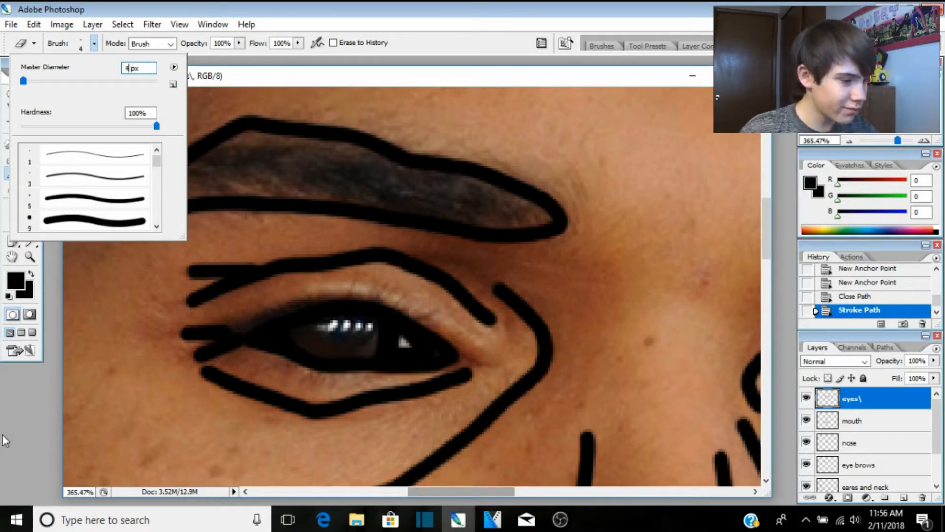
key("Return")
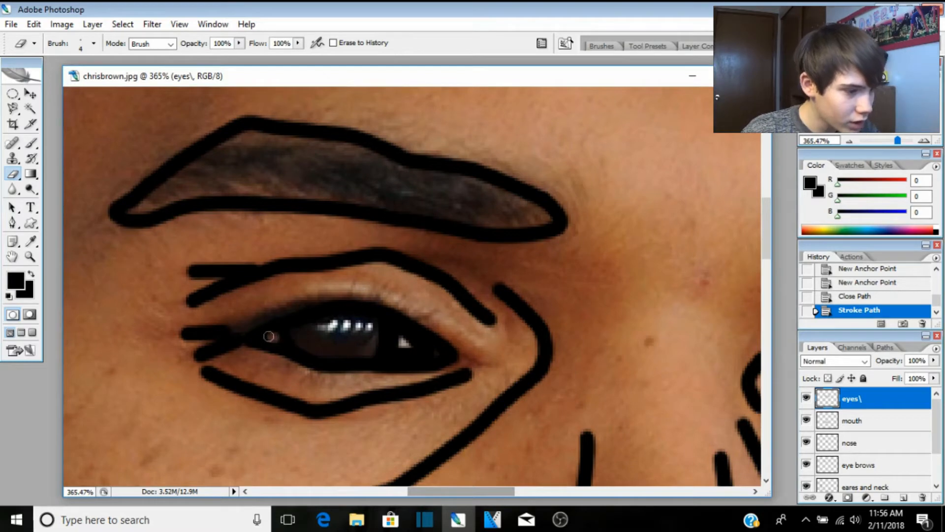
Step: Erase black from the inner and outer corners of both eyes to reveal the whites
left_click_drag(269, 336, 266, 335)
mouse_move(392, 340)
left_mouse_down()
mouse_move(425, 351)
mouse_move(399, 334)
mouse_move(441, 354)
mouse_move(411, 340)
left_mouse_up()
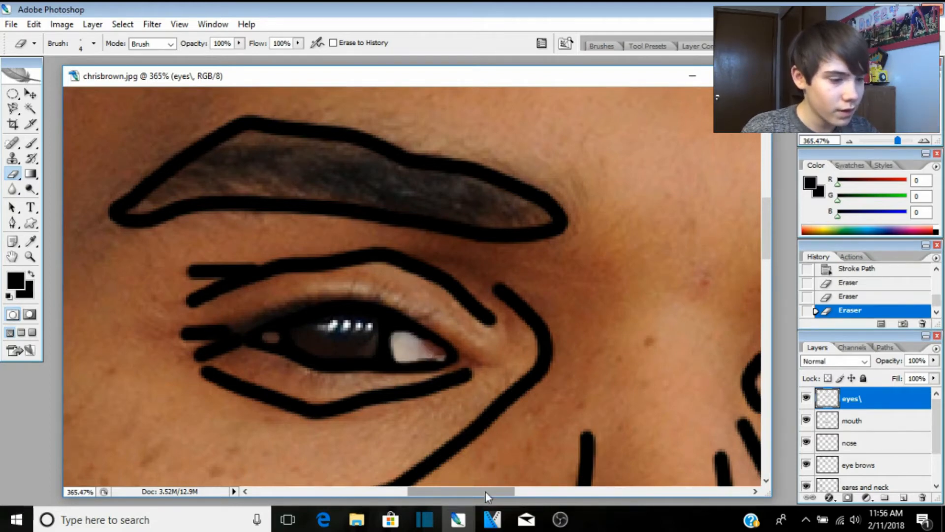
left_click_drag(484, 494, 553, 495)
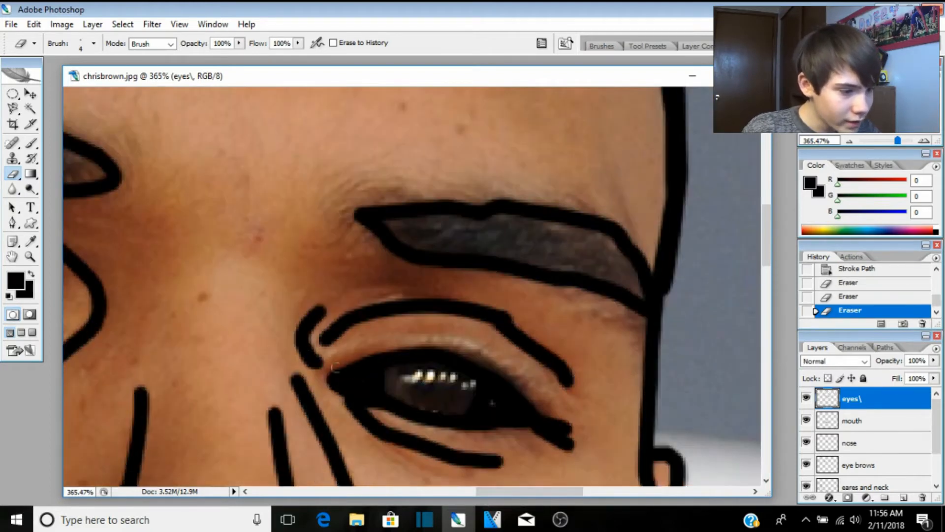
mouse_move(367, 383)
left_mouse_down()
mouse_move(351, 380)
mouse_move(367, 380)
left_mouse_up()
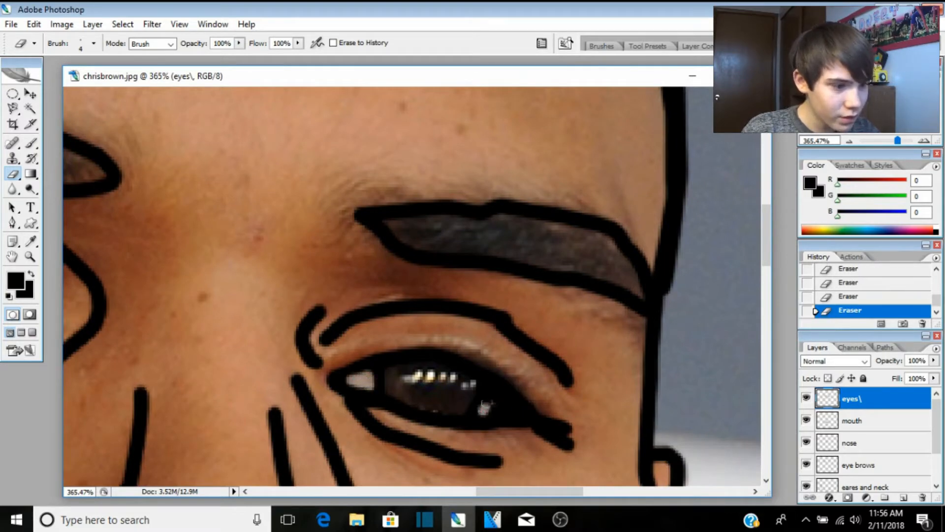
mouse_move(485, 406)
left_mouse_down()
mouse_move(496, 397)
mouse_move(511, 408)
mouse_move(488, 412)
left_mouse_up()
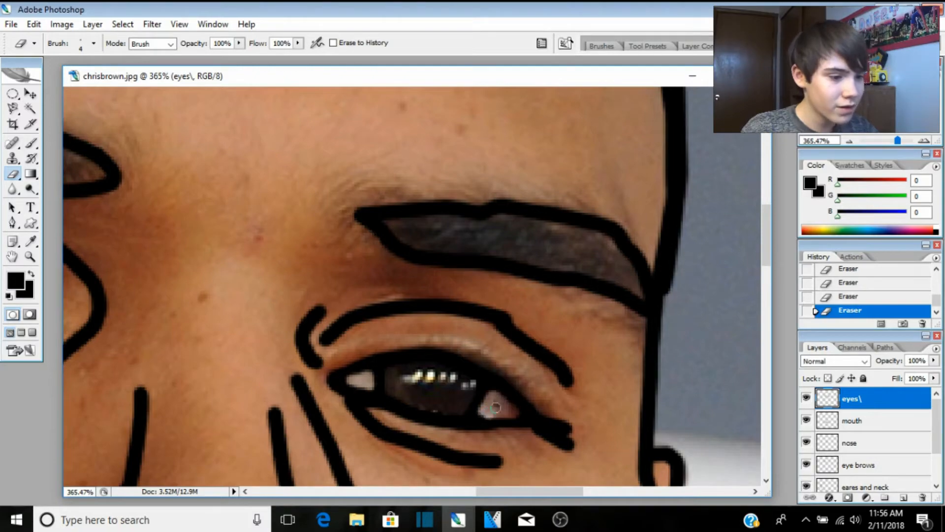
scroll(496, 407, "down", 5)
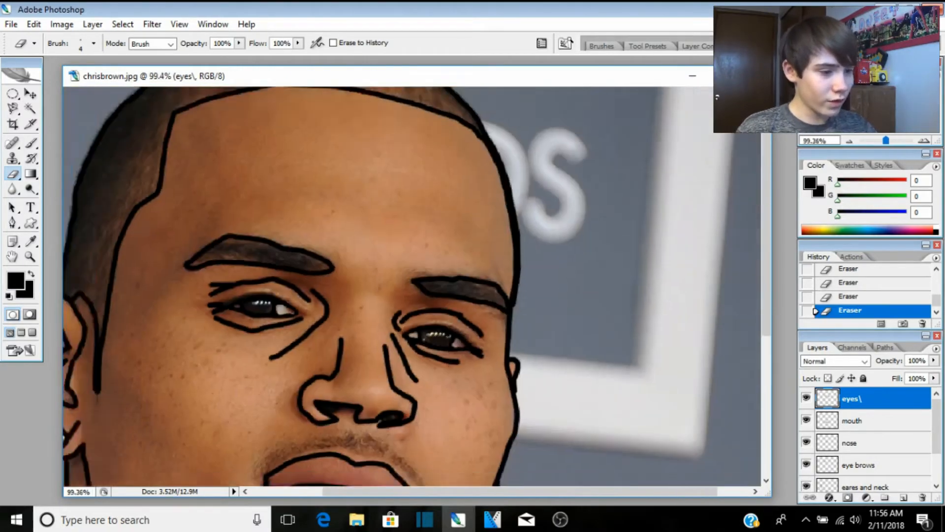
Step: Stroke the traced shirt collar path with black outlines
scroll(496, 408, "down", 2)
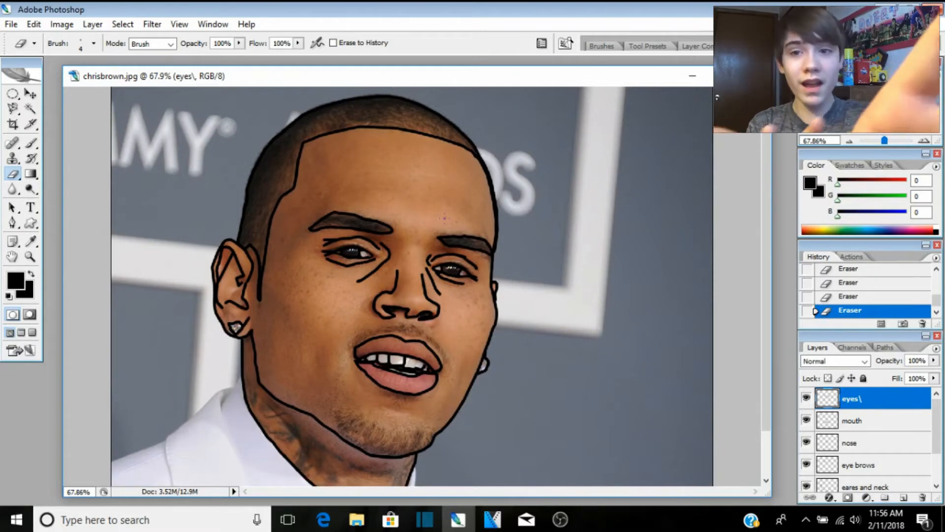
scroll(444, 217, "down", 3)
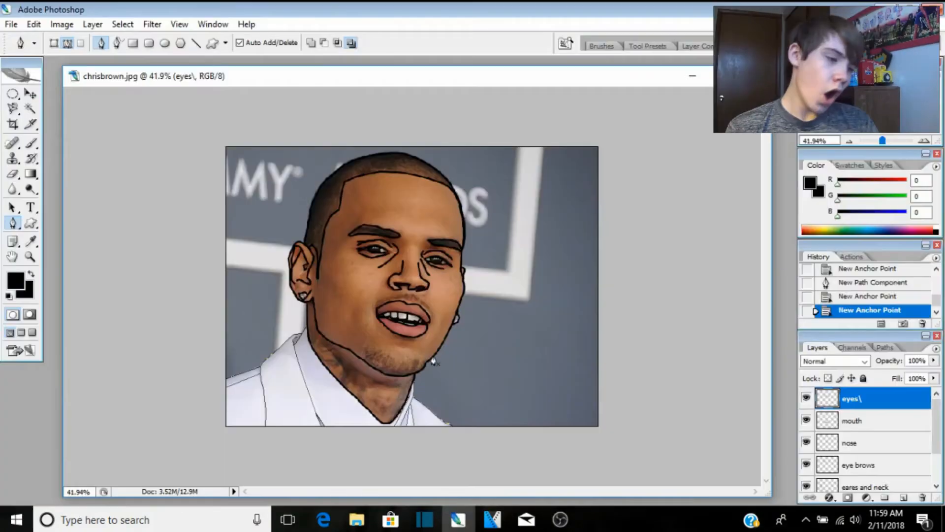
scroll(424, 355, "up", 3)
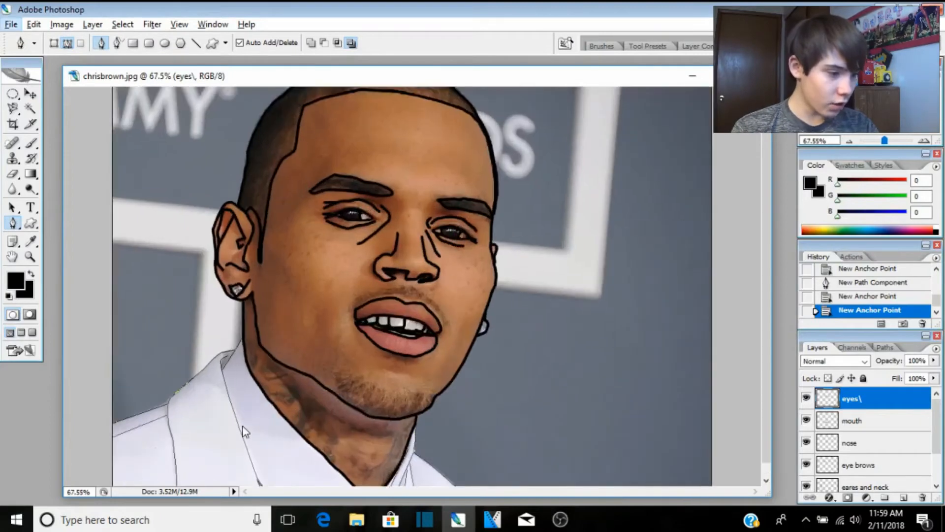
right_click(241, 426)
left_click(280, 374)
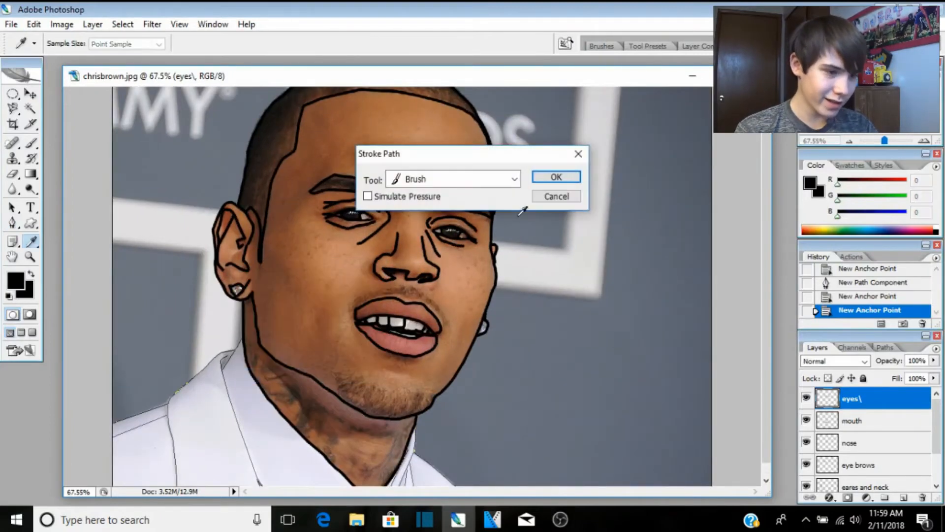
left_click(555, 176)
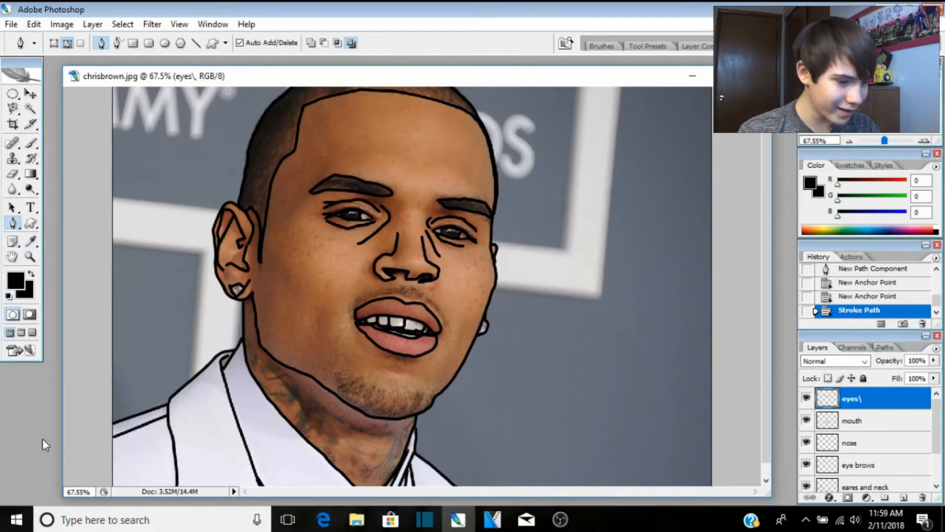
Step: Hide the chrisbrown photo layer to view only the line art
scroll(438, 456, "down", 2)
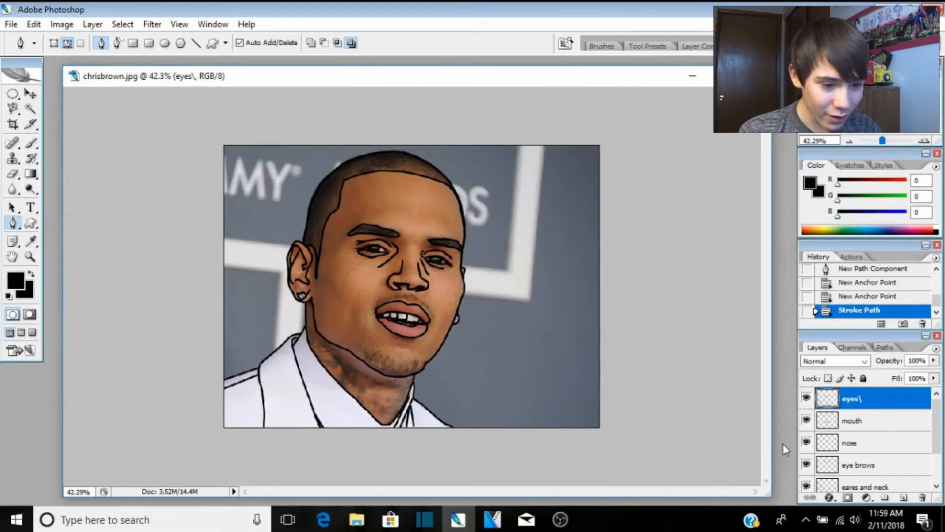
scroll(808, 458, "down", 2)
left_click(806, 479)
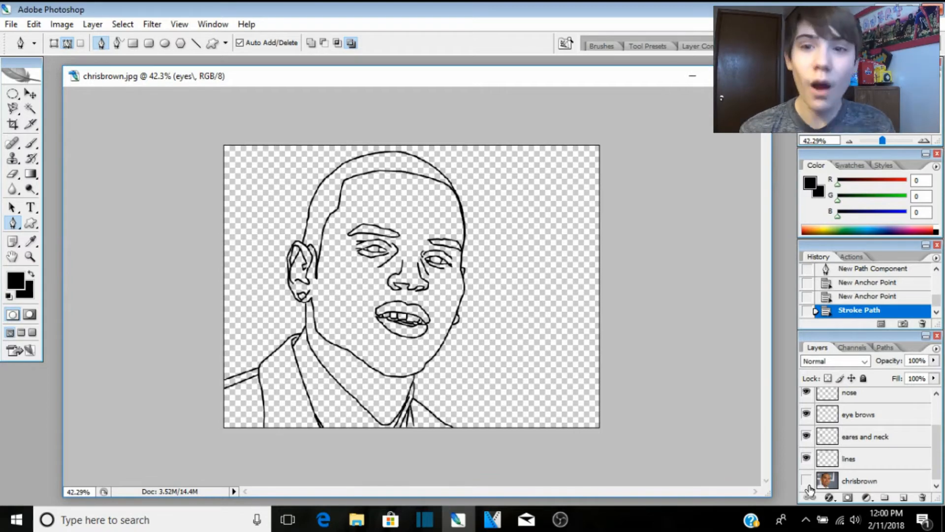
Step: Show the chrisbrown photo again and add a new layer named 'skin color'
left_click(807, 481)
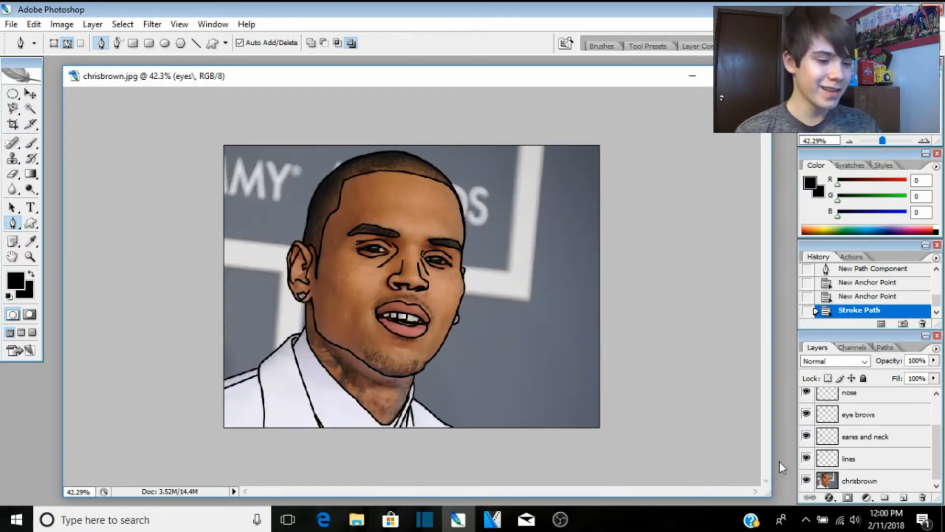
scroll(798, 407, "up", 3)
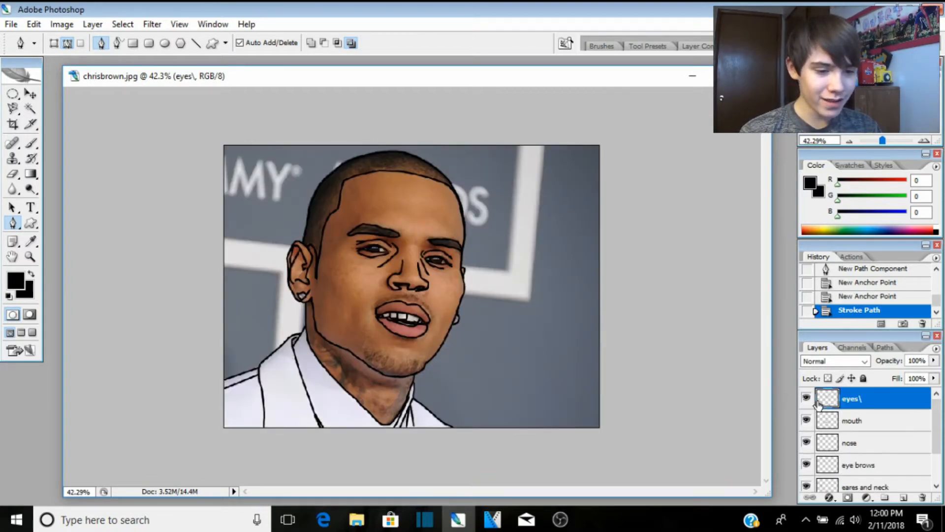
left_click(903, 497)
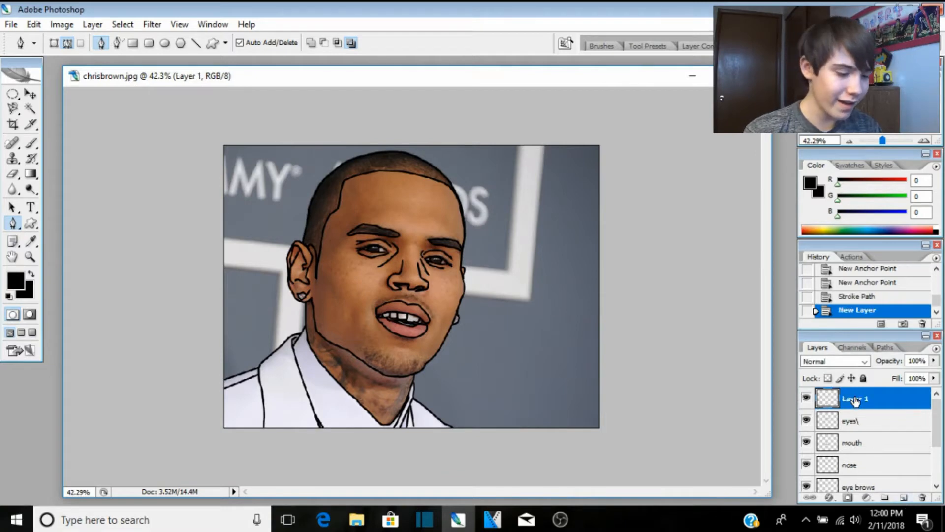
double_click(855, 399)
type("skin")
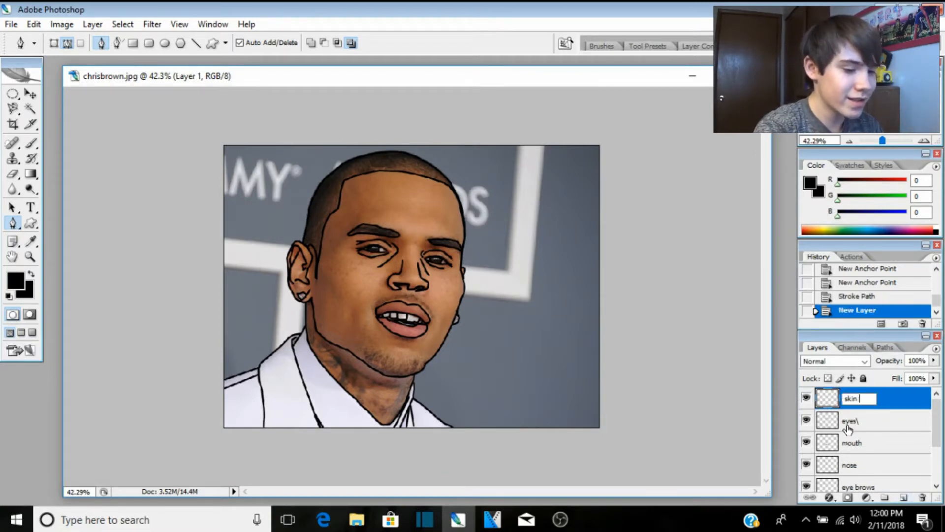
type(" color")
key("Return")
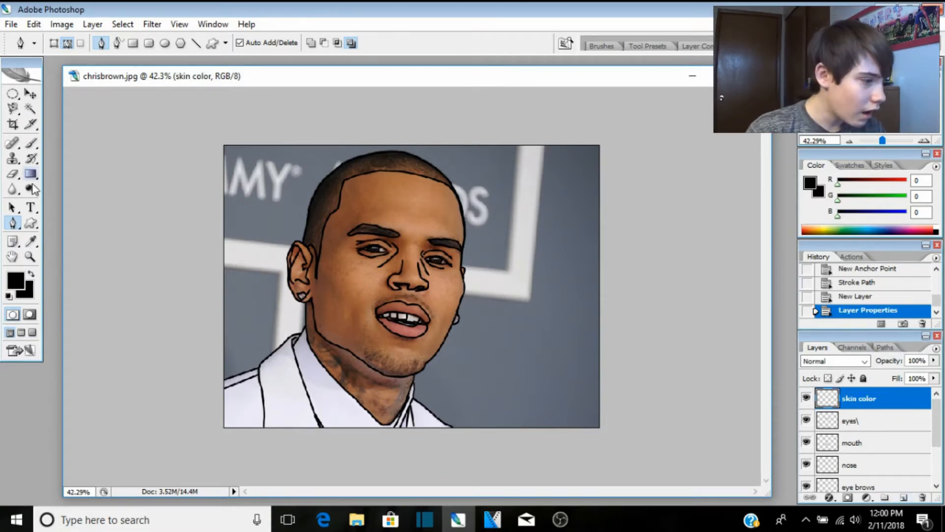
Step: Eyedropper the forehead's brown skin tone (965535) as the foreground colour
left_click(33, 241)
left_click(68, 241)
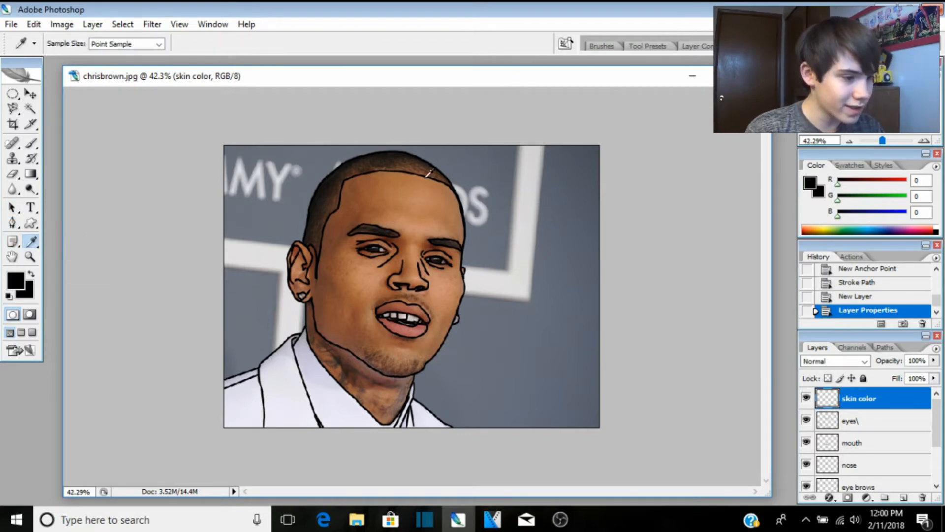
left_click(388, 204)
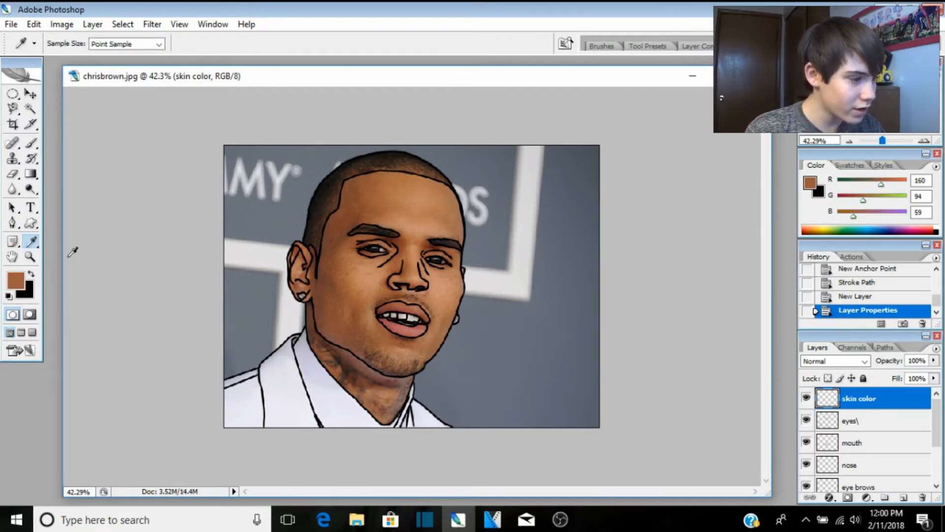
left_click(381, 207)
left_click(14, 282)
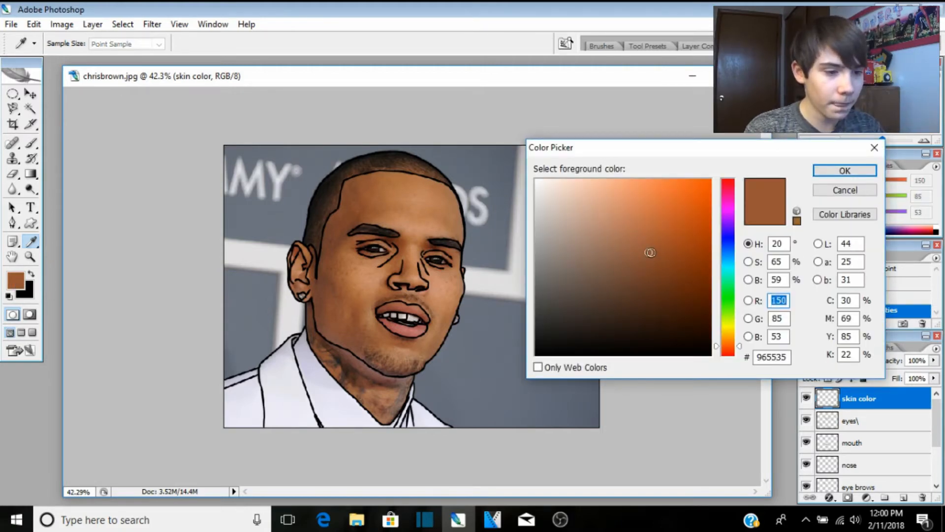
Step: Darken the foreground to RGB 129/73/46 and move skin color below lines, above chrisbrown
left_click_drag(647, 253, 649, 266)
left_click(845, 170)
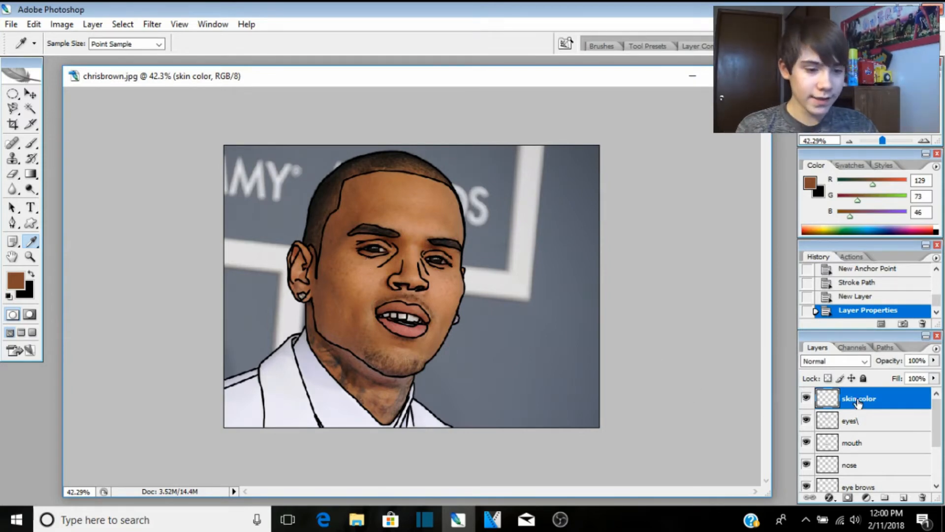
mouse_move(858, 403)
left_mouse_down()
mouse_move(868, 500)
mouse_move(864, 469)
left_mouse_up()
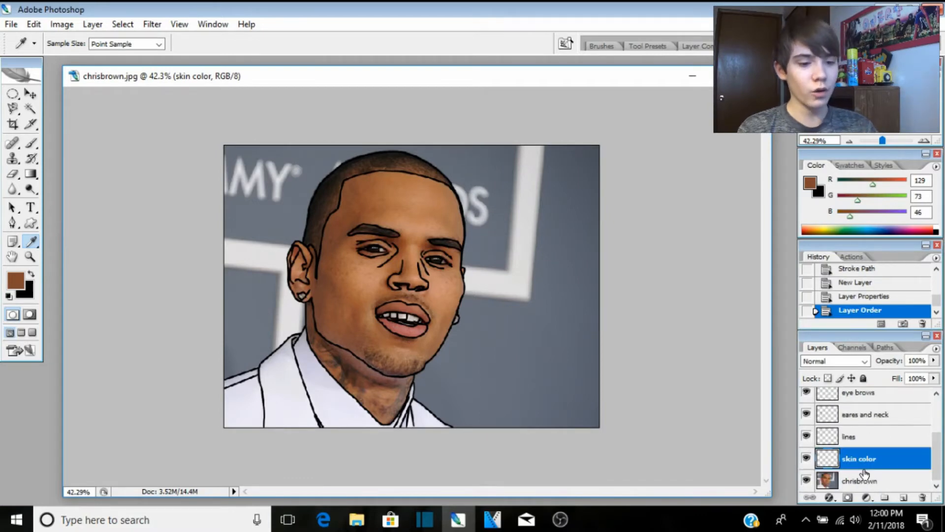
left_click(856, 437)
left_click(860, 461)
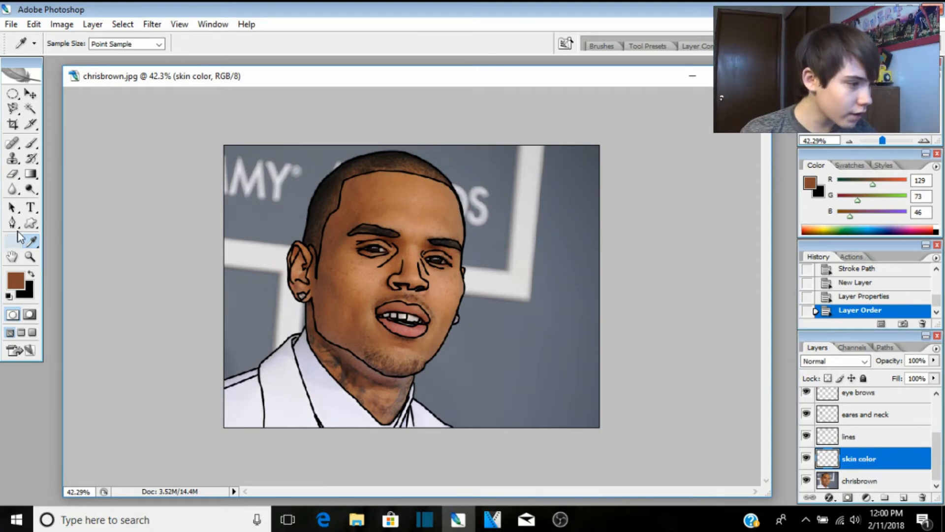
Step: Select the Brush tool with a 31 px Master Diameter
left_click(31, 144)
left_click(94, 43)
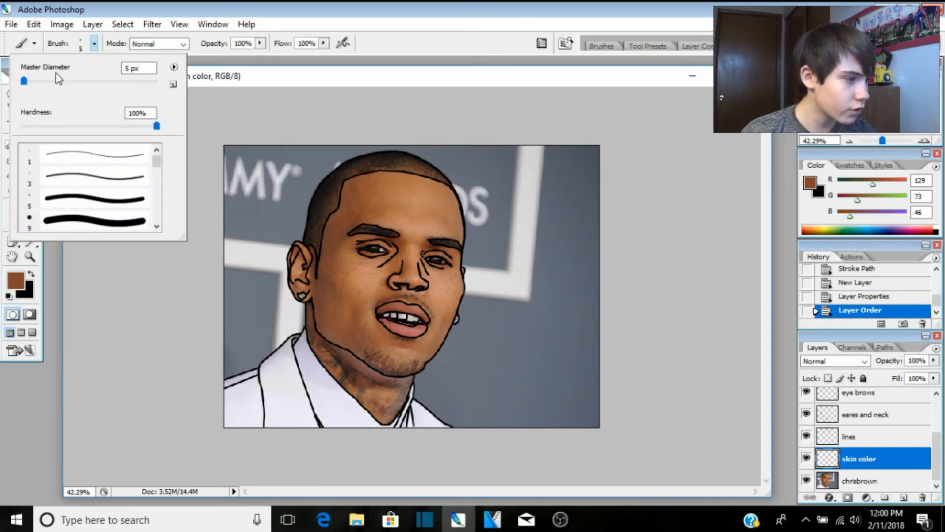
mouse_move(55, 80)
left_mouse_down()
mouse_move(33, 85)
mouse_move(42, 86)
left_mouse_up()
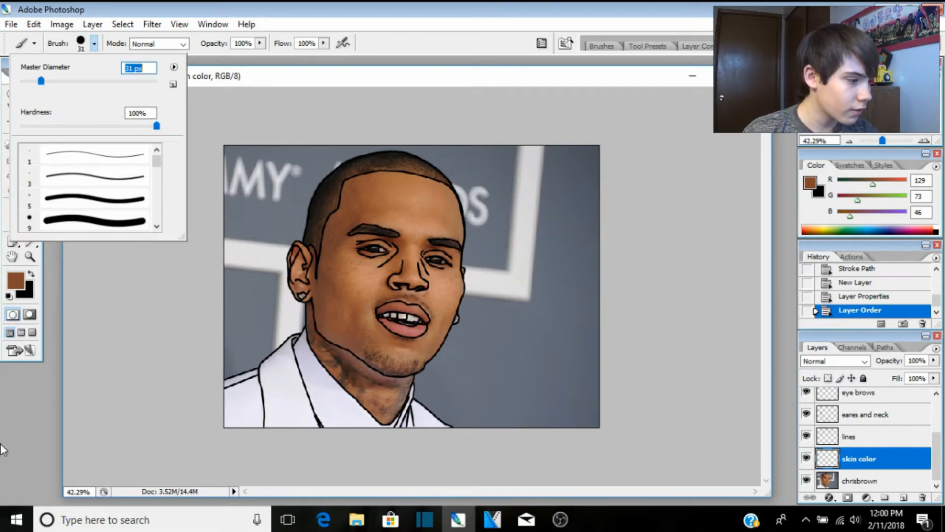
left_click(5, 448)
Step: Paint flat brown over the cheek, upper lip, mouth corner and around the eyes
scroll(314, 176, "up", 6)
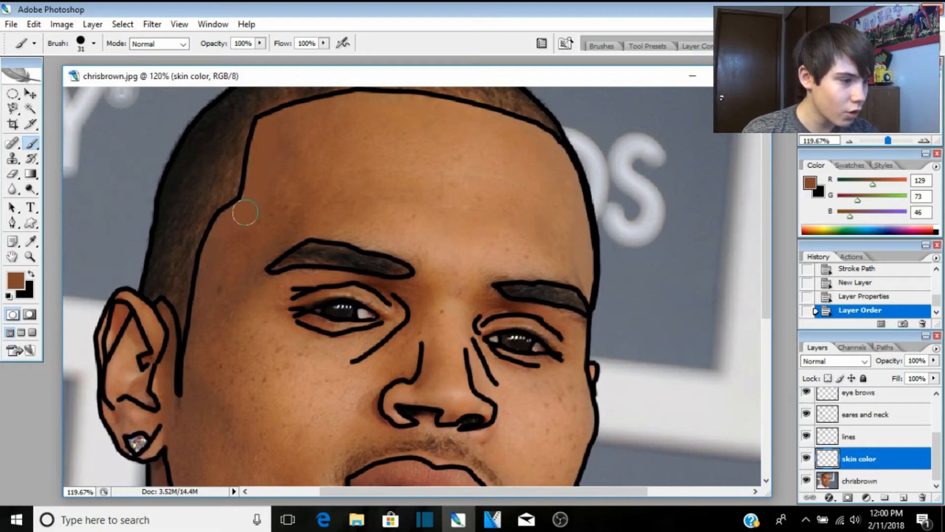
mouse_move(216, 245)
left_mouse_down()
mouse_move(187, 400)
mouse_move(175, 391)
mouse_move(158, 314)
mouse_move(155, 322)
mouse_move(120, 308)
left_mouse_up()
scroll(373, 266, "down", 3)
scroll(373, 266, "down", 9)
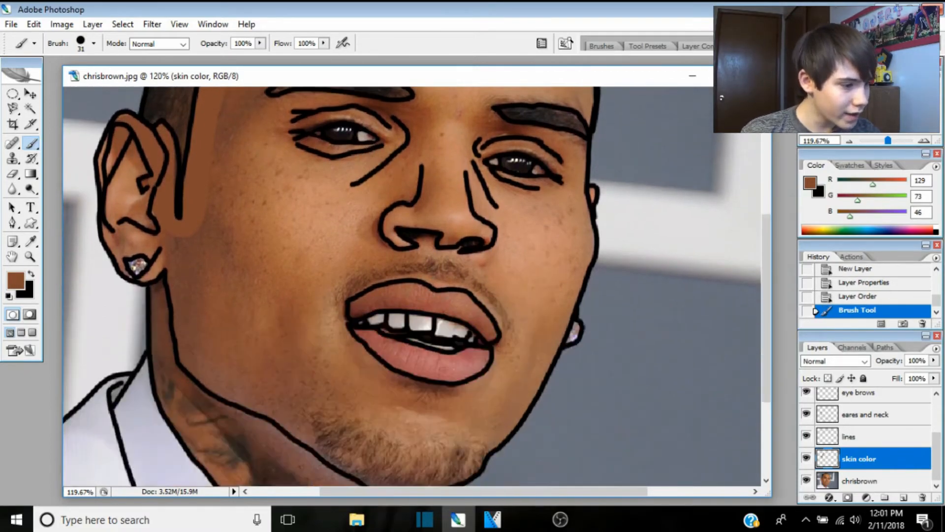
scroll(397, 395, "up", 2)
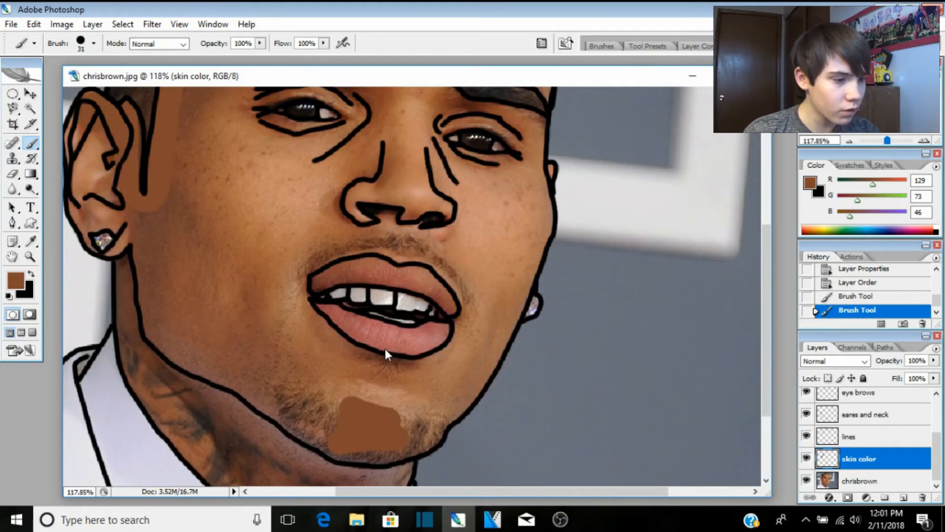
left_click_drag(300, 253, 449, 266)
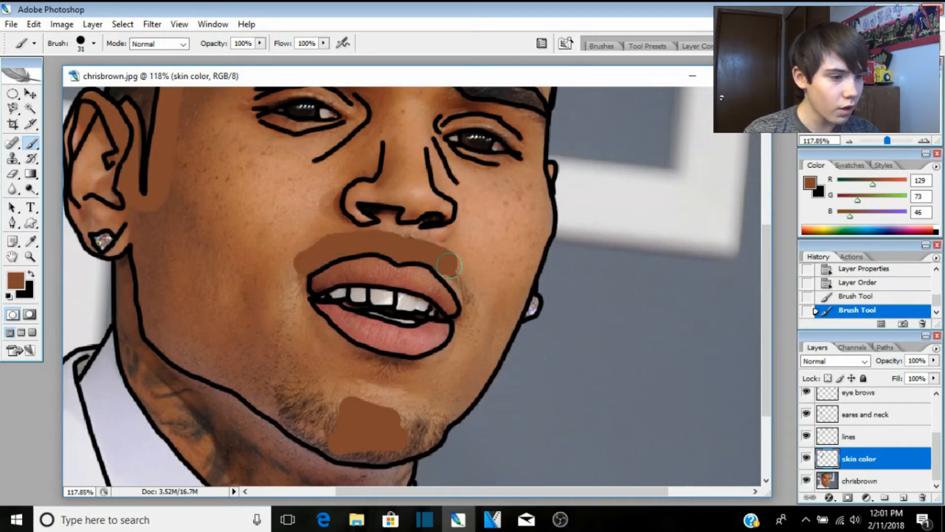
left_click(449, 266)
scroll(448, 196, "up", 3)
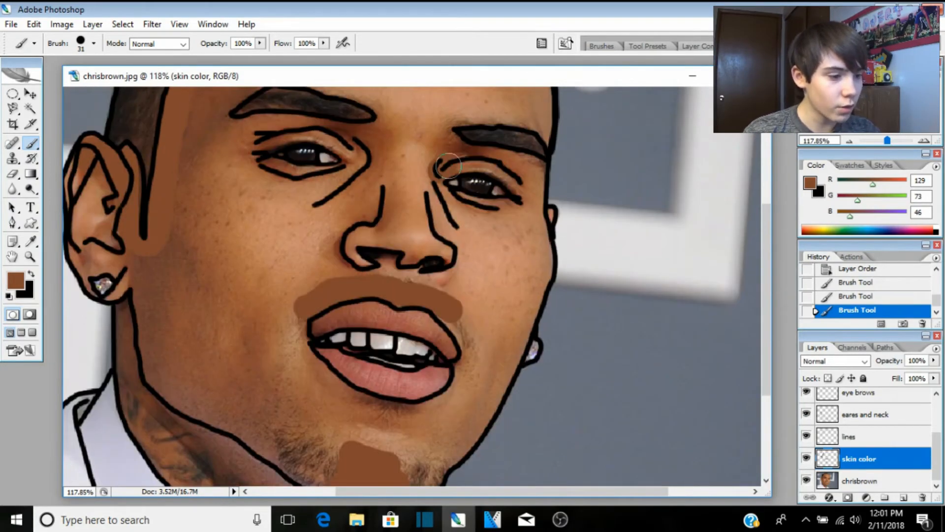
left_click(447, 167)
mouse_move(413, 296)
left_mouse_down()
mouse_move(447, 309)
mouse_move(470, 367)
left_mouse_up()
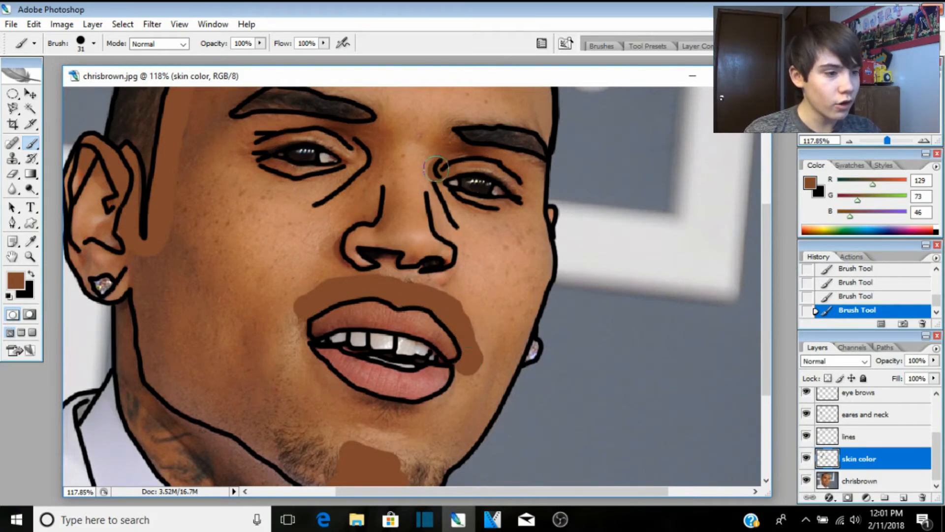
mouse_move(462, 164)
left_mouse_down()
mouse_move(485, 160)
mouse_move(516, 175)
mouse_move(525, 198)
mouse_move(476, 205)
mouse_move(428, 172)
left_mouse_up()
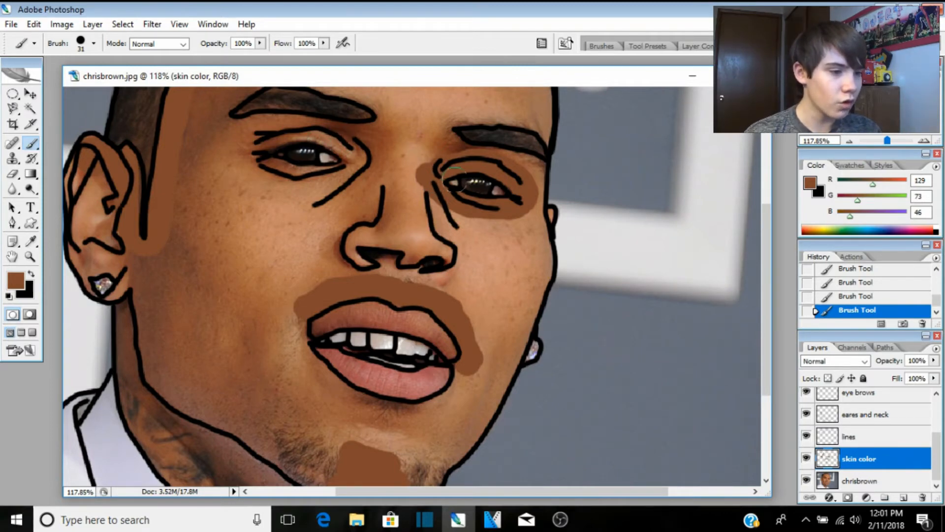
left_click(474, 185)
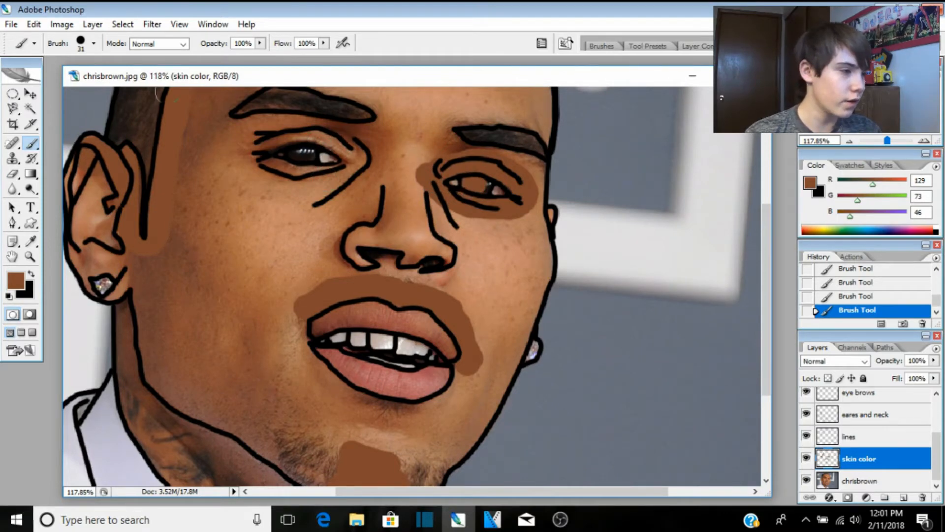
Step: Step backward to remove the brown stroke covering the iris, keeping the Brush active
left_click(34, 25)
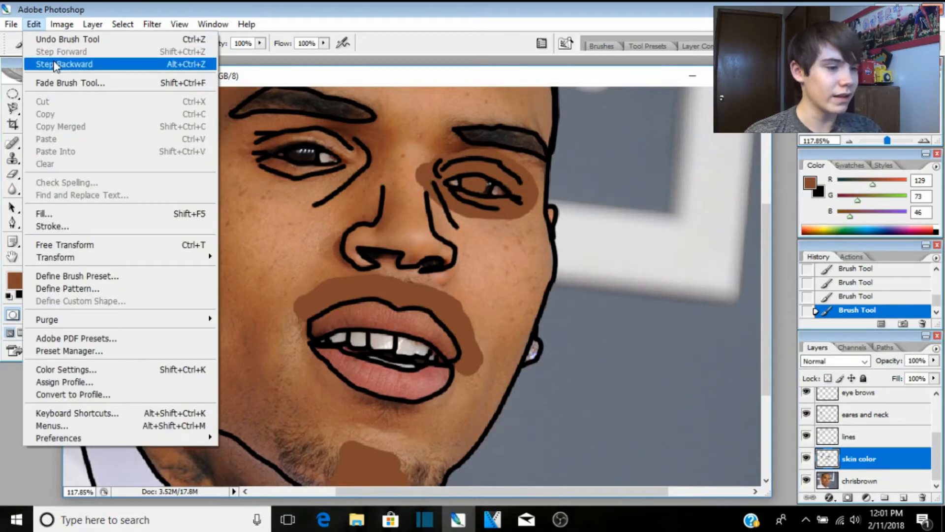
left_click(54, 65)
left_click(12, 173)
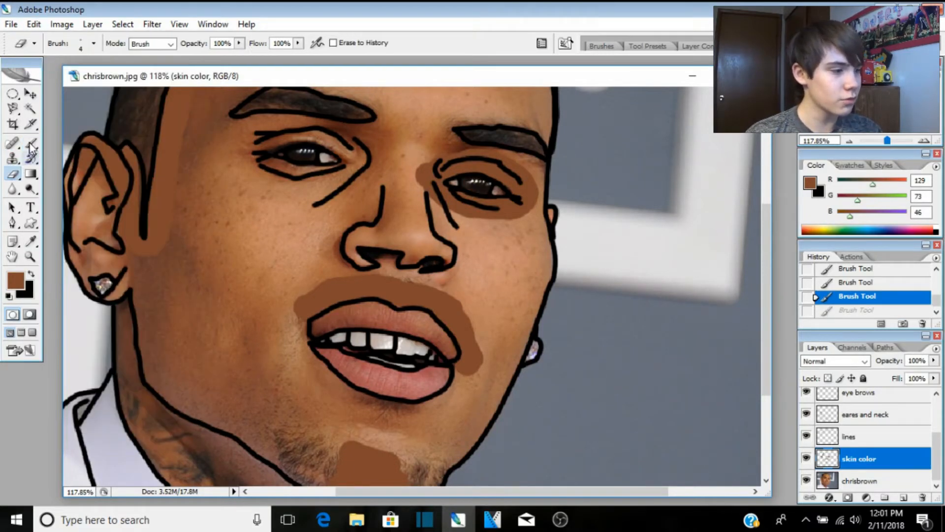
left_click(30, 147)
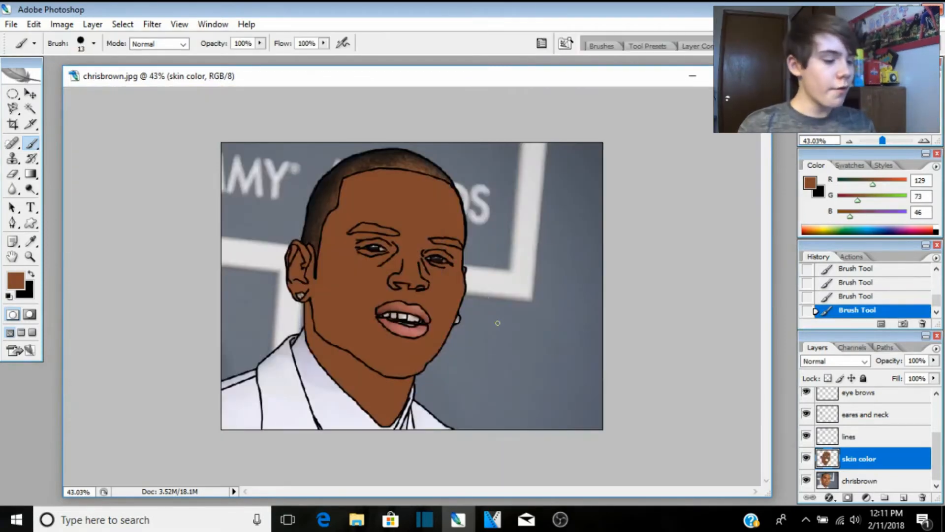
Step: Create a new layer above skin color and name it 'eye bors color'
scroll(498, 323, "up", 2)
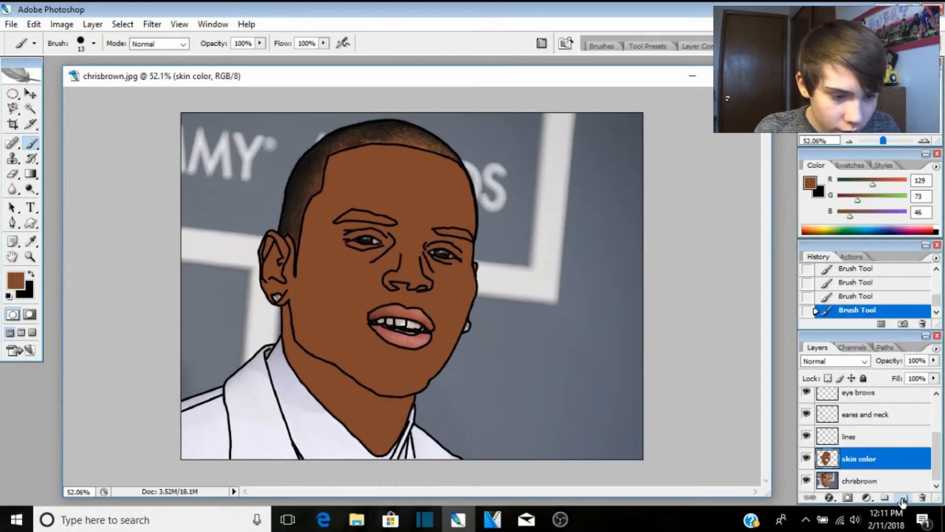
left_click(903, 497)
double_click(859, 459)
key("BackSpace")
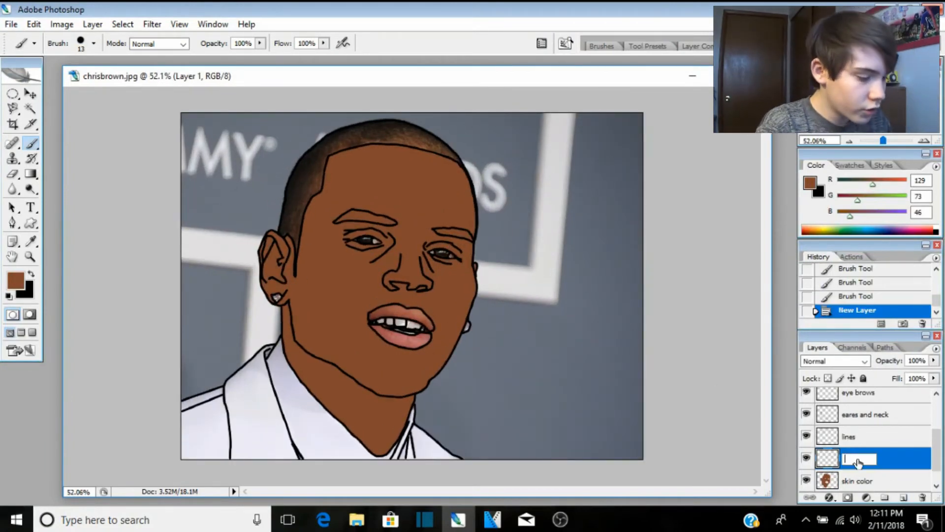
type("eye b")
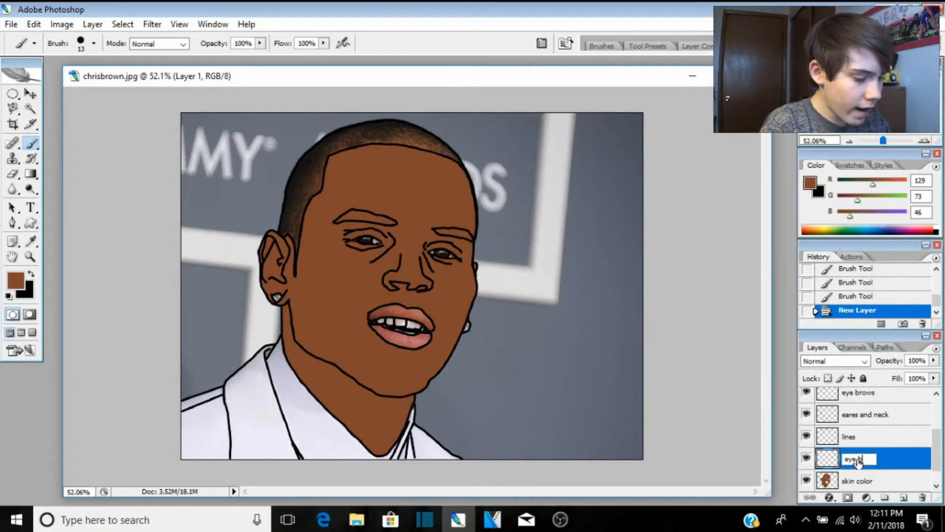
type("ye colors co")
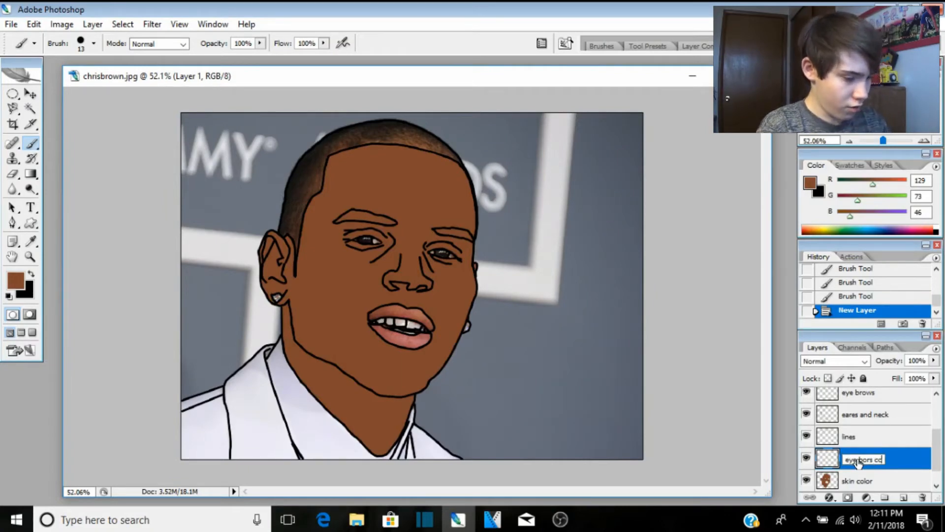
type("lor")
key("Return")
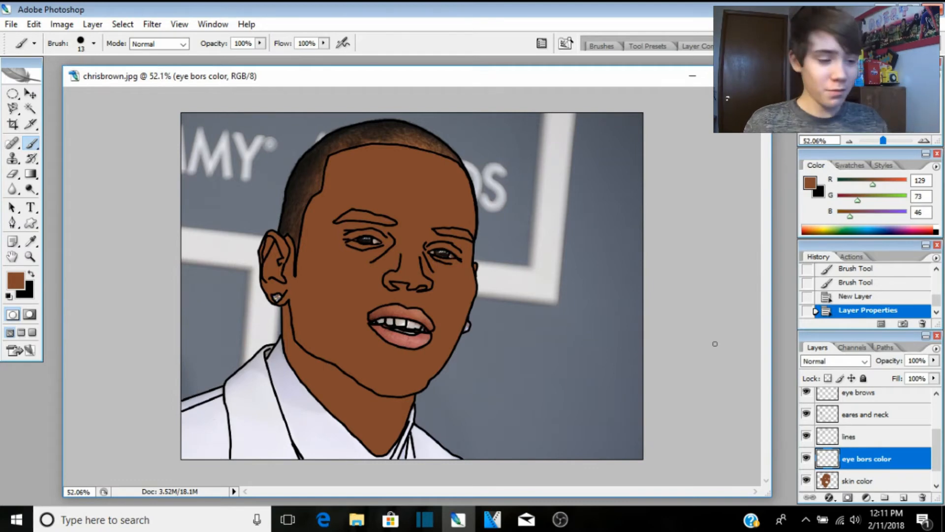
scroll(637, 333, "up", 10)
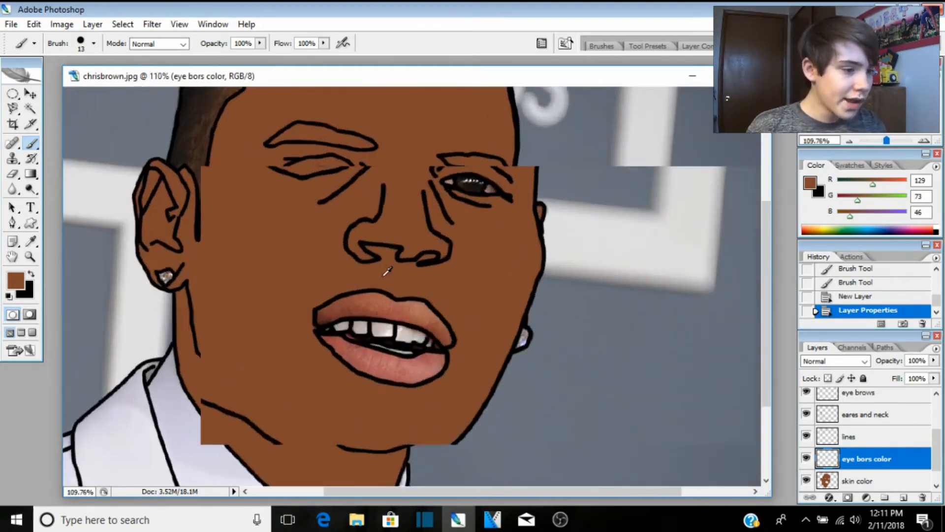
Step: Hide skin color and sample the dark eyebrow colour from the photo for the Brush
scroll(387, 271, "up", 5)
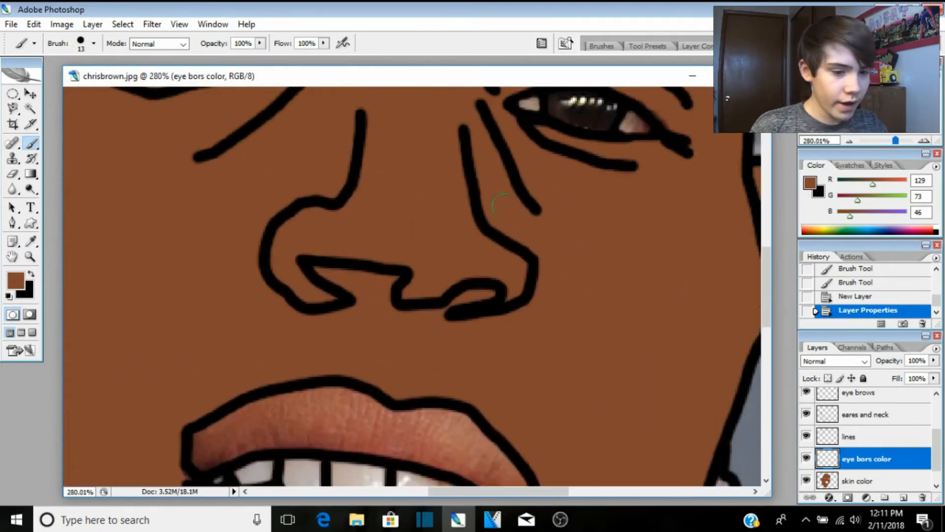
left_click(806, 480)
scroll(856, 460, "down", 1)
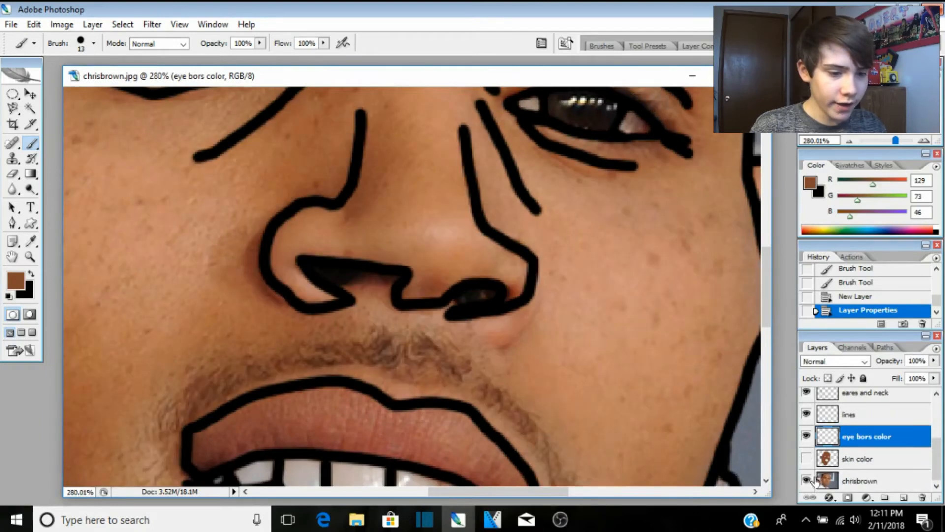
scroll(691, 303, "up", 4)
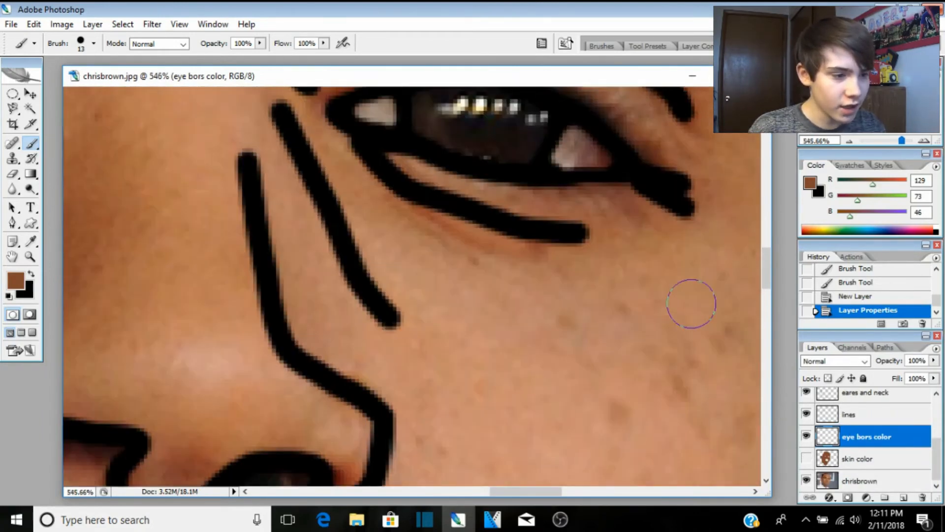
scroll(691, 303, "up", 5)
scroll(497, 404, "down", 4)
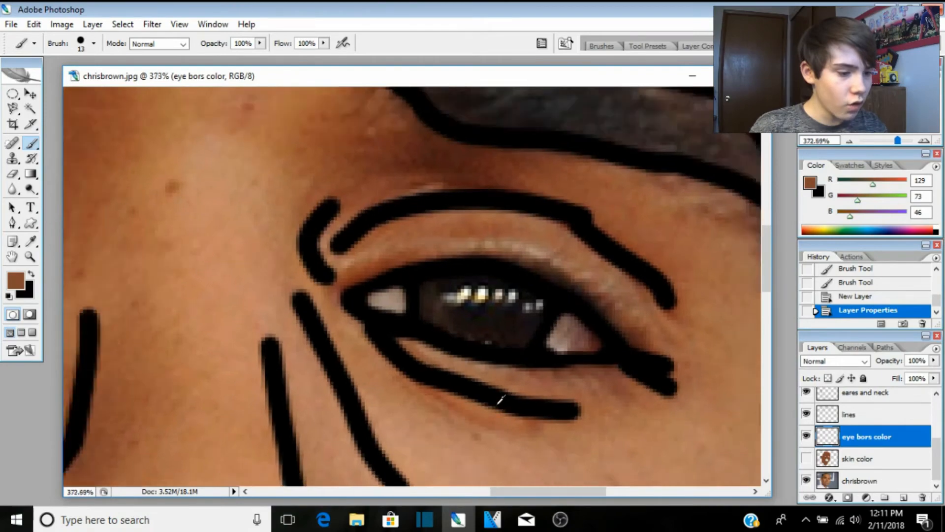
scroll(500, 400, "down", 4)
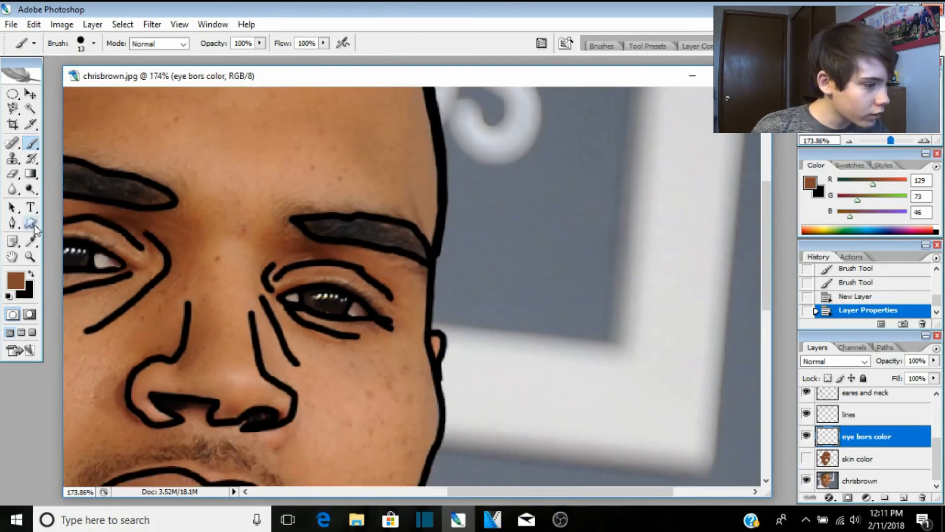
left_click(31, 240)
left_click(101, 178)
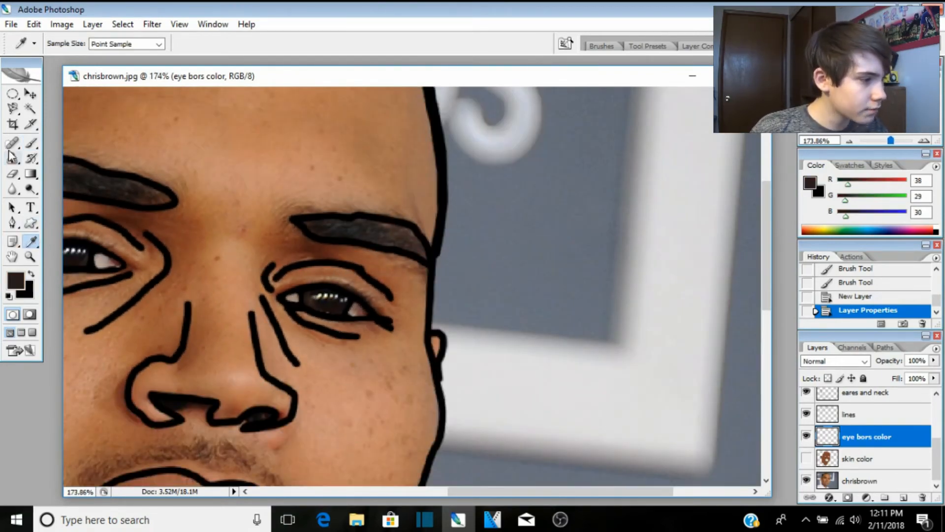
left_click(31, 143)
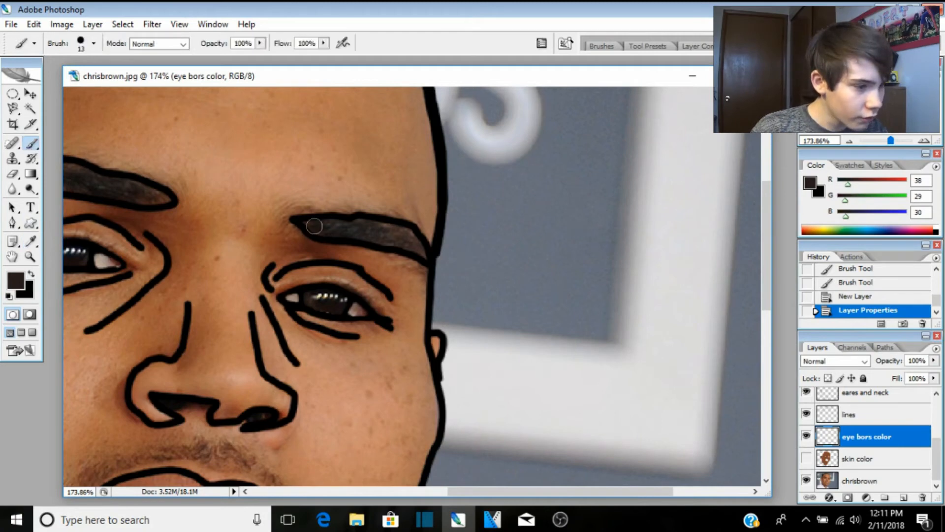
Step: Fill the eyebrow completely with flat dark brown, including its inner and upper parts
mouse_move(301, 220)
left_mouse_down()
mouse_move(382, 228)
mouse_move(422, 253)
left_mouse_up()
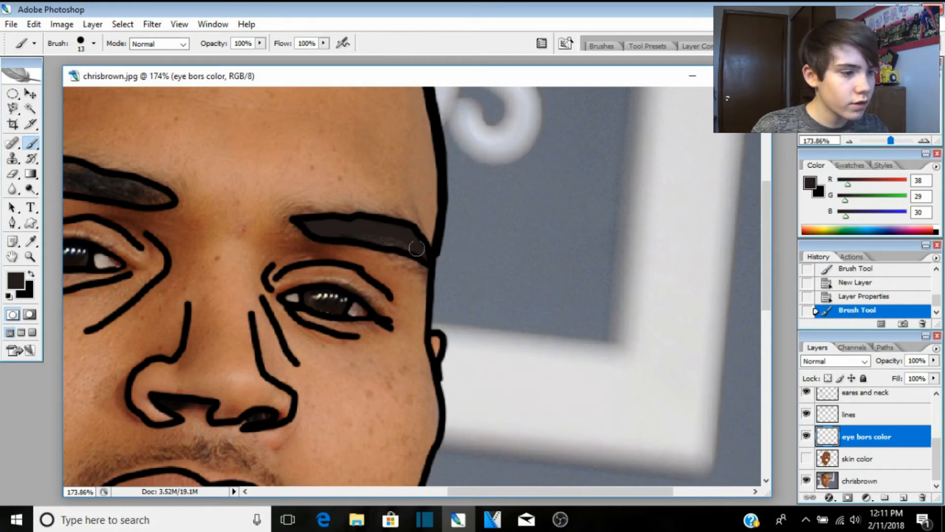
left_click_drag(416, 248, 381, 240)
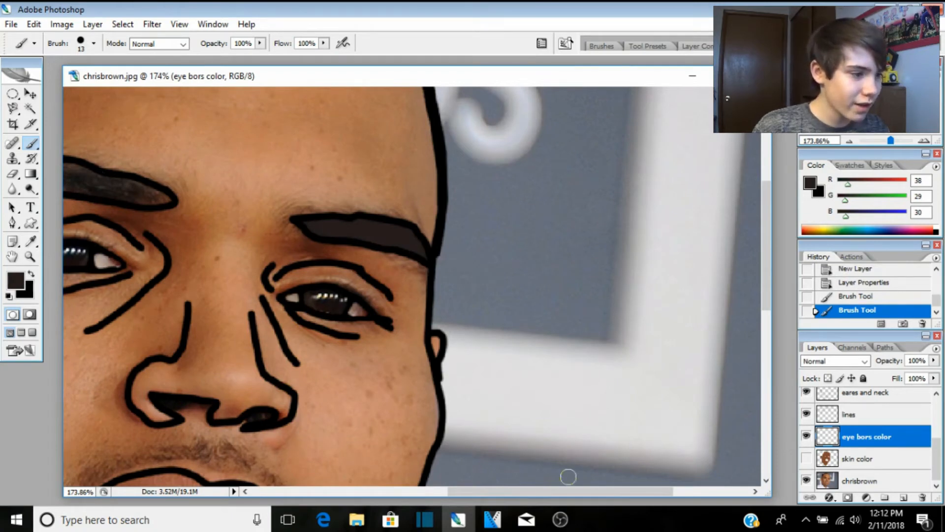
left_click_drag(568, 492, 446, 492)
scroll(325, 232, "up", 3)
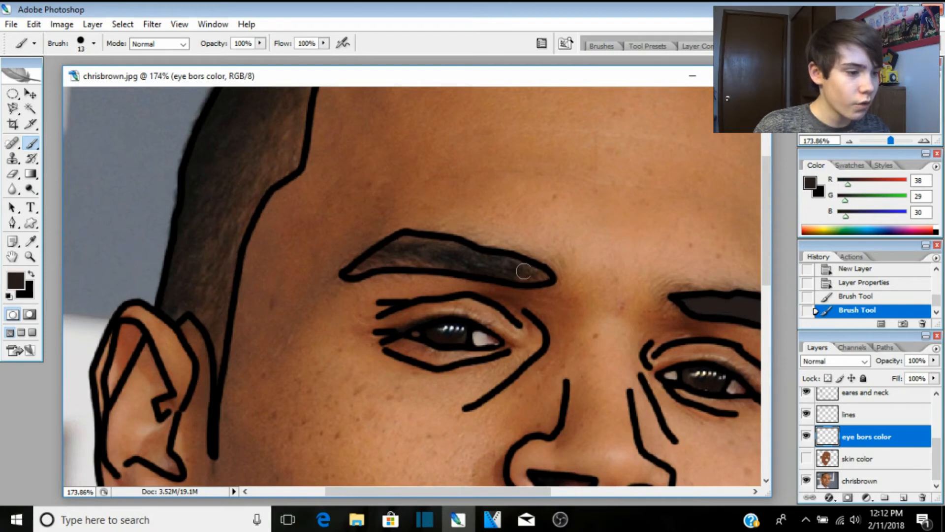
left_click_drag(524, 271, 353, 271)
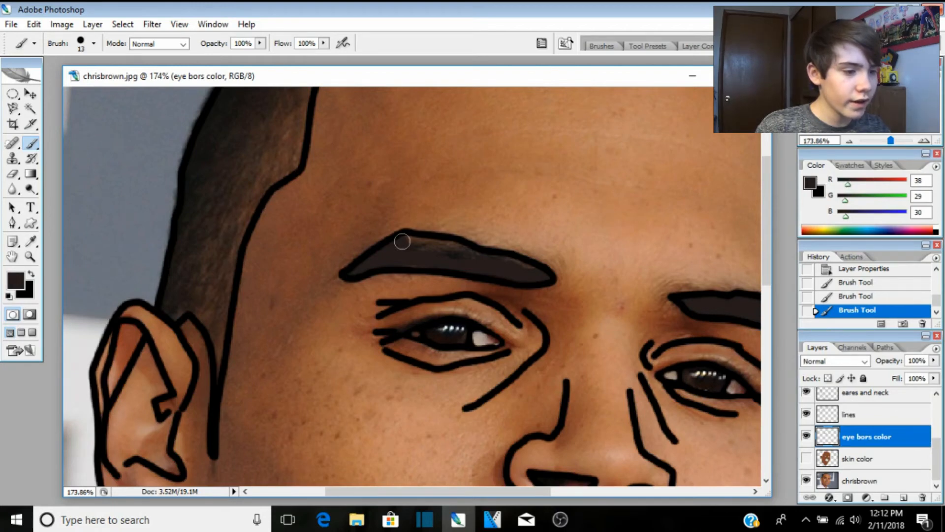
left_click_drag(402, 241, 411, 260)
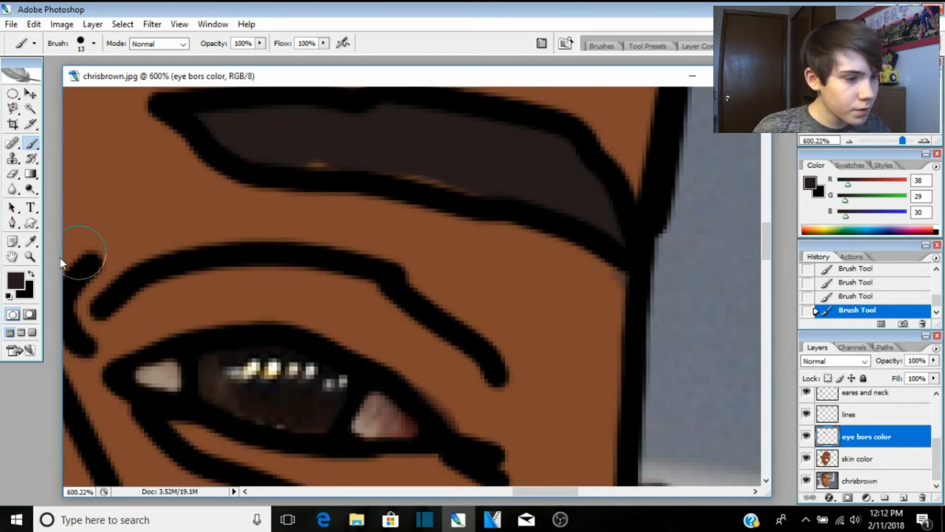
Step: Erase a patch of the eyebrow fill, then undo the erasure with Step Backward
key("e")
left_click(438, 153)
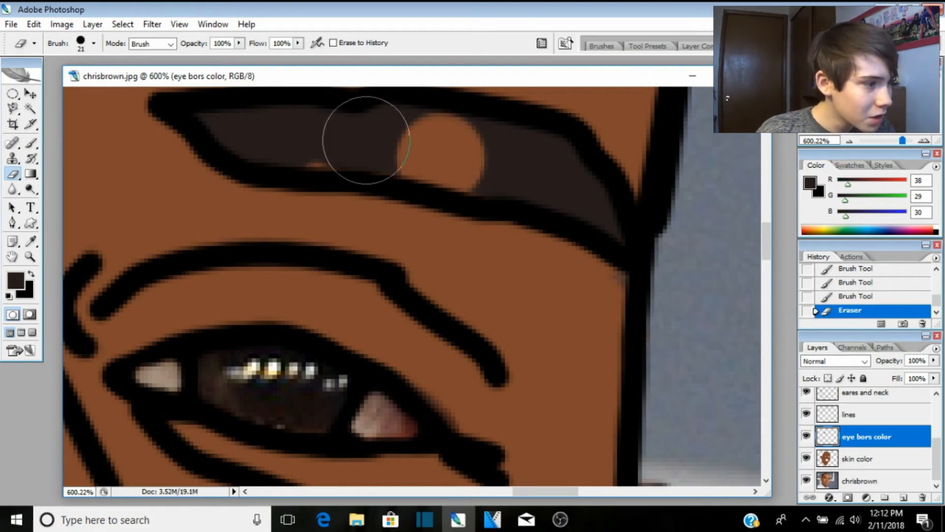
left_click(33, 24)
left_click(91, 63)
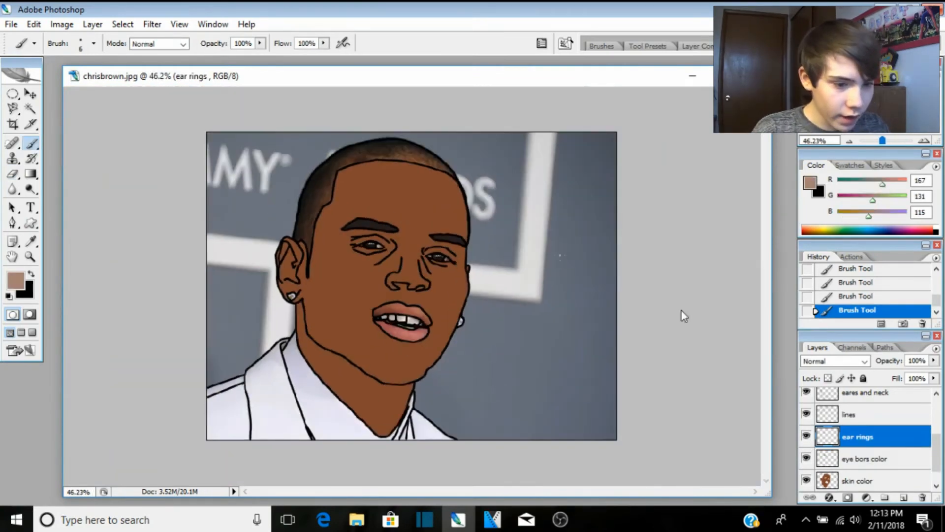
Step: Add a 'mouth color' layer above ear rings and sample the teeth's light grey (207/197/195) for painting
left_click(904, 498)
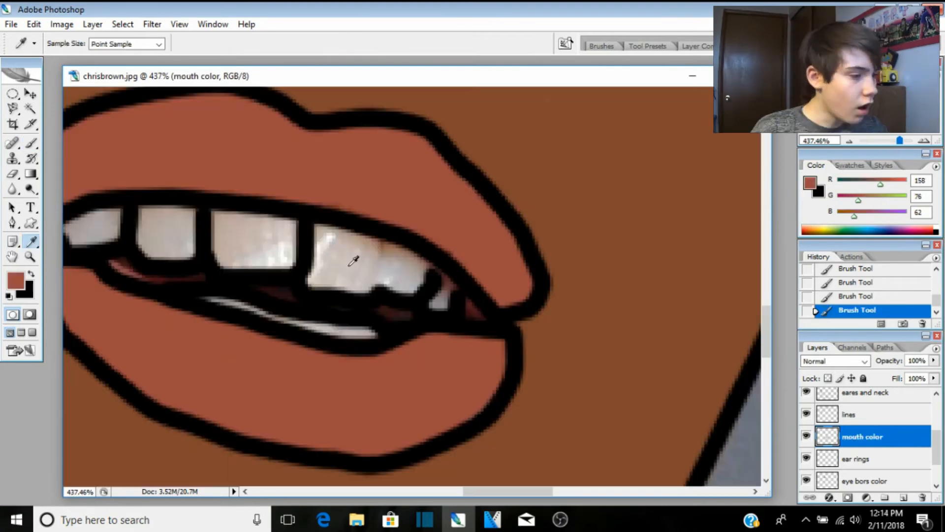
left_click(355, 255)
left_click(31, 143)
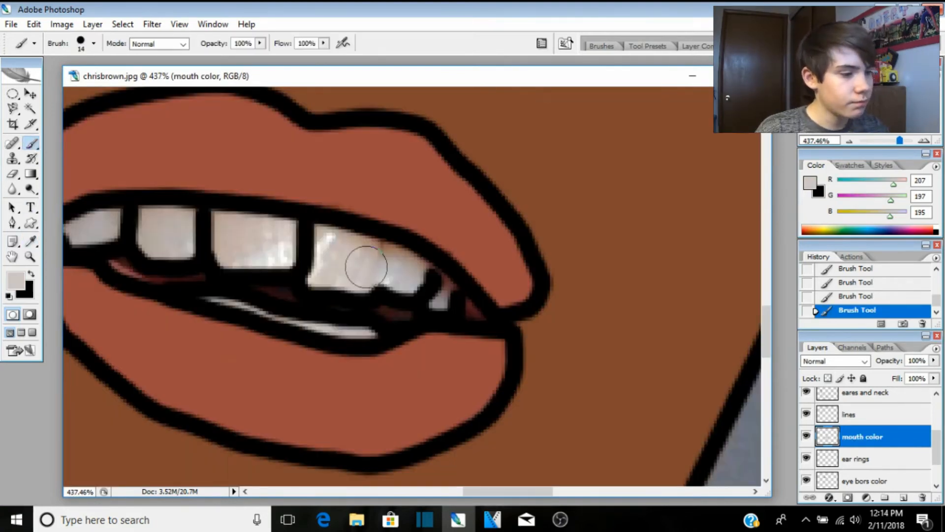
Step: Paint the front, second, small right and leftmost upper teeth flat light grey
left_click_drag(360, 259, 401, 266)
mouse_move(229, 235)
left_mouse_down()
mouse_move(257, 230)
mouse_move(234, 241)
mouse_move(186, 222)
mouse_move(169, 246)
mouse_move(152, 220)
left_mouse_up()
mouse_move(443, 298)
left_mouse_down()
mouse_move(439, 291)
mouse_move(452, 301)
left_mouse_up()
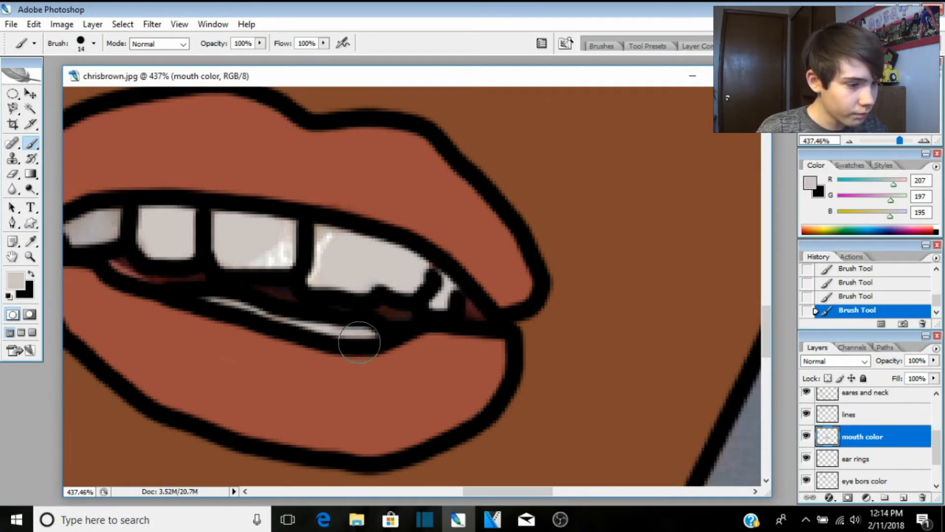
left_click_drag(107, 227, 80, 229)
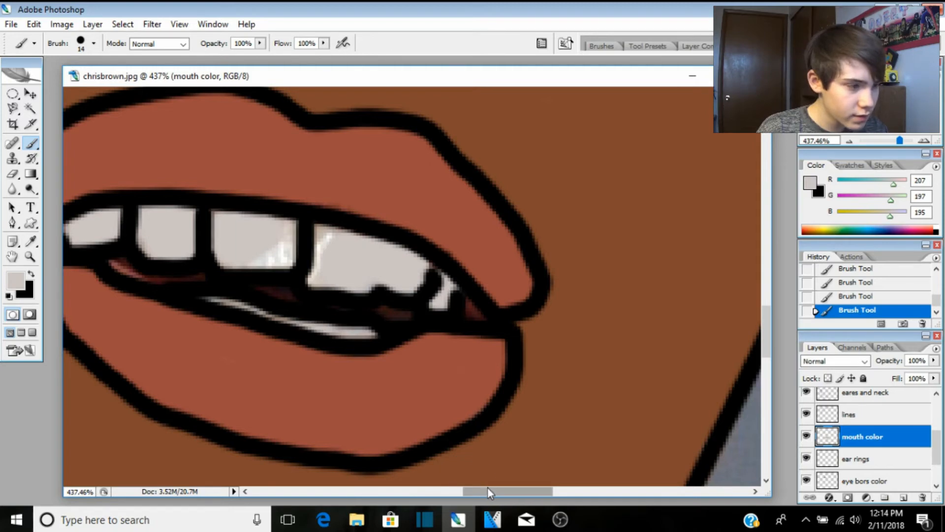
left_click_drag(487, 489, 432, 490)
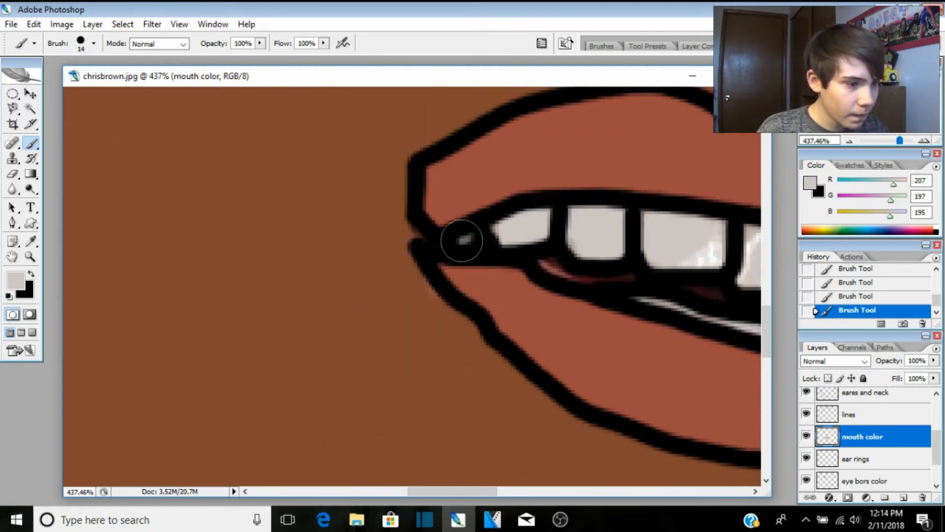
left_click(460, 239)
Step: Shrink the brush from 14 to 7 px and paint the thin lower-teeth sliver light grey
left_click(94, 44)
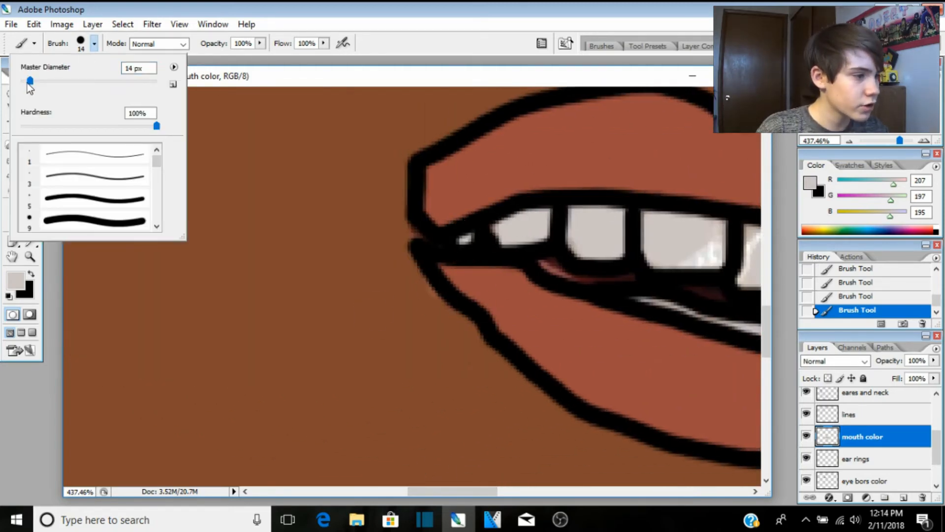
left_click_drag(28, 83, 26, 83)
left_click(16, 399)
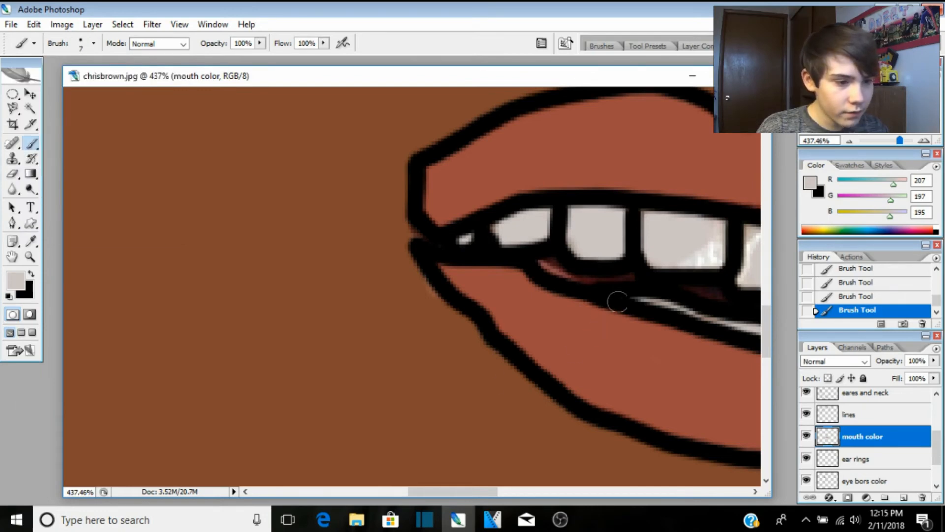
left_click_drag(619, 301, 755, 332)
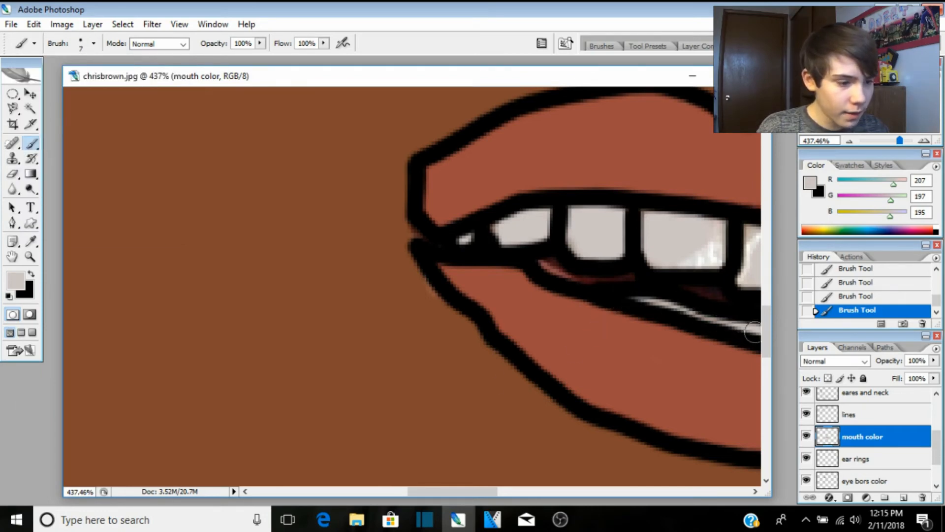
left_click_drag(475, 493, 510, 493)
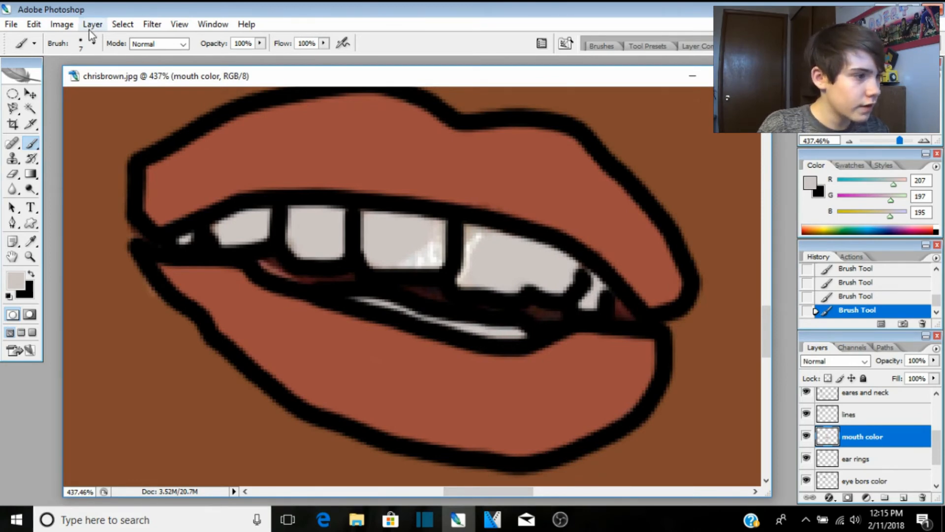
Step: Set the brush Master Diameter to 4 px and sample a lighter near-white tooth colour (245/245/243)
left_click(93, 44)
left_click(132, 70)
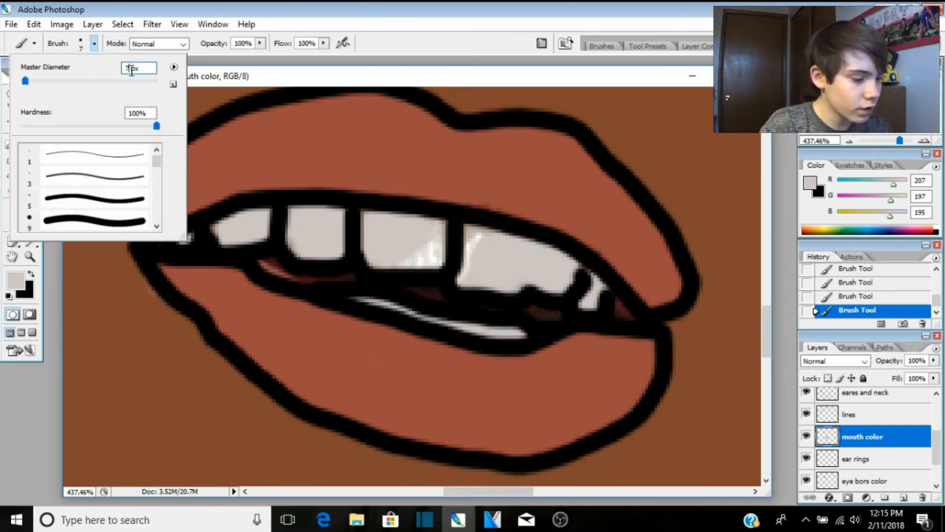
key("BackSpace")
type("4")
key("Return")
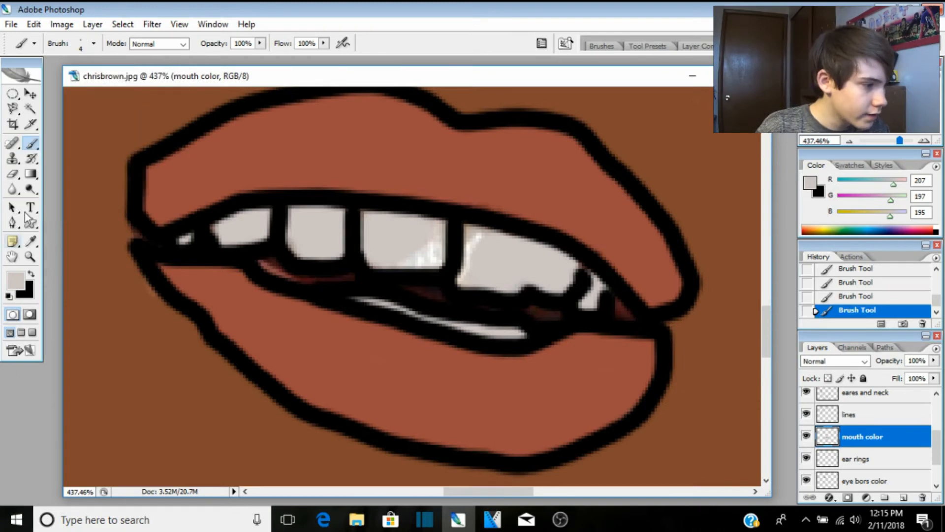
left_click(31, 242)
left_click(428, 250)
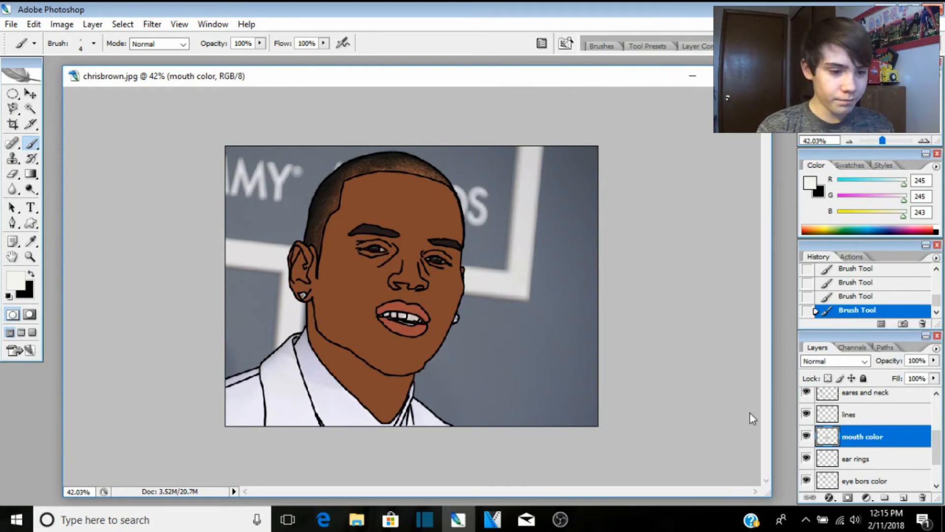
Step: Select the chrisbrown photo layer, then start a new OBS recording and minimise OBS
scroll(832, 460, "down", 2)
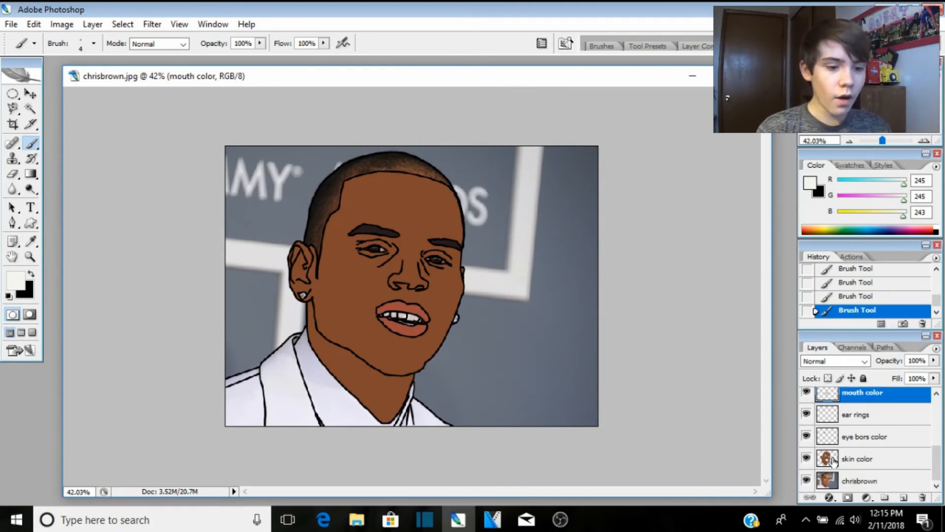
left_click(859, 482)
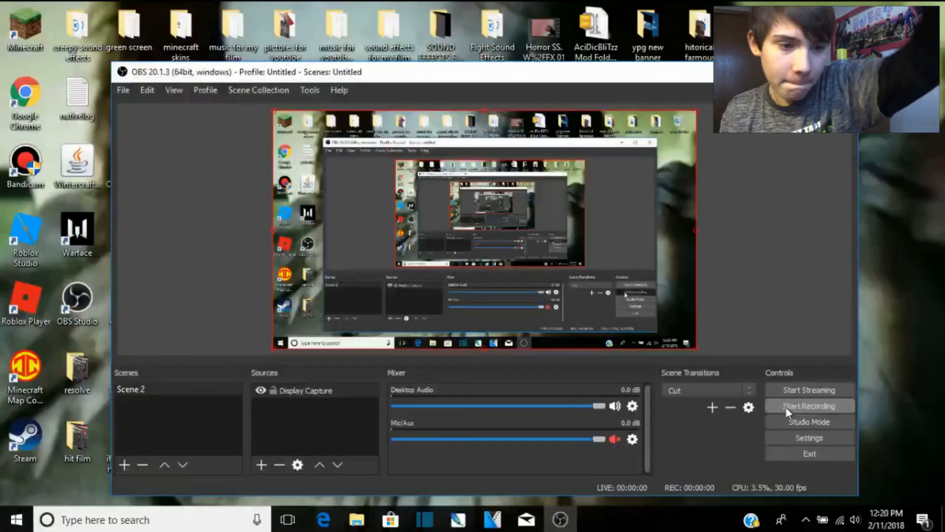
left_click(786, 407)
left_click(777, 70)
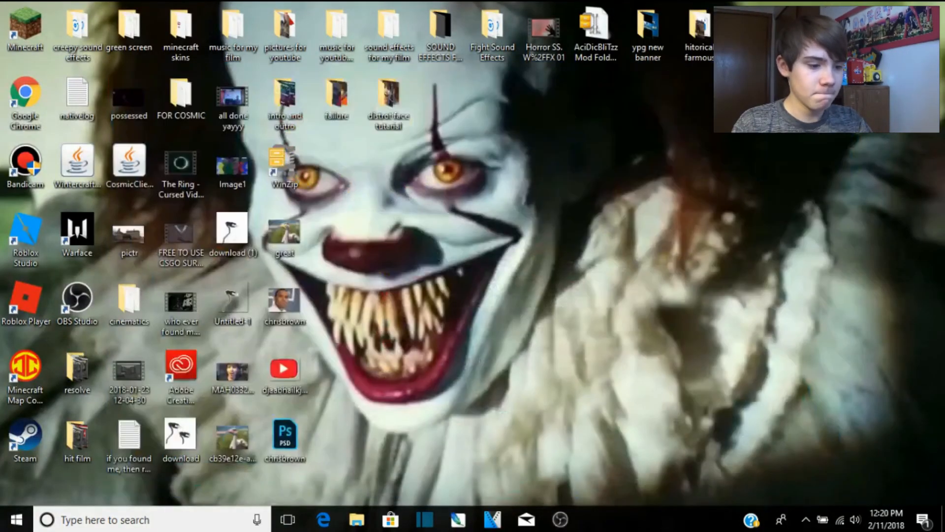
Step: Bring Photoshop back and select the chrisbrown photo layer in the Layers panel
left_click(459, 520)
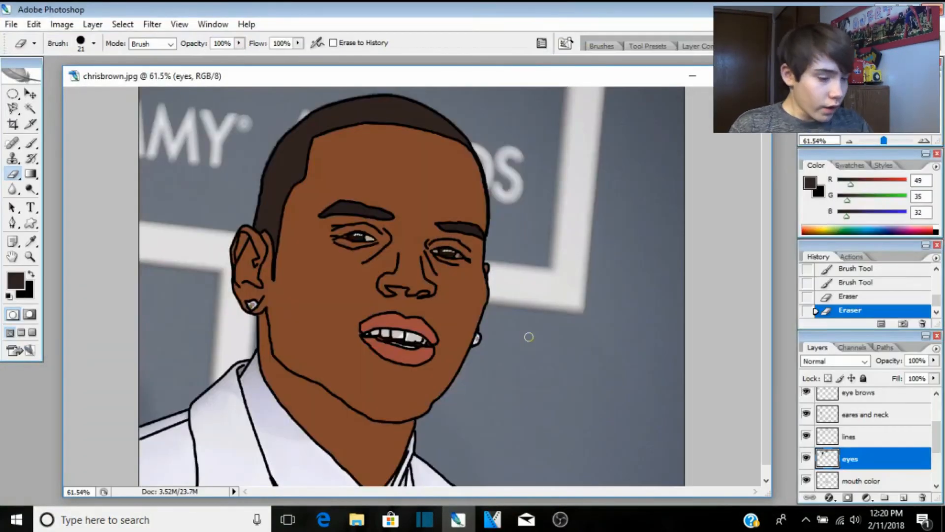
scroll(856, 470, "down", 2)
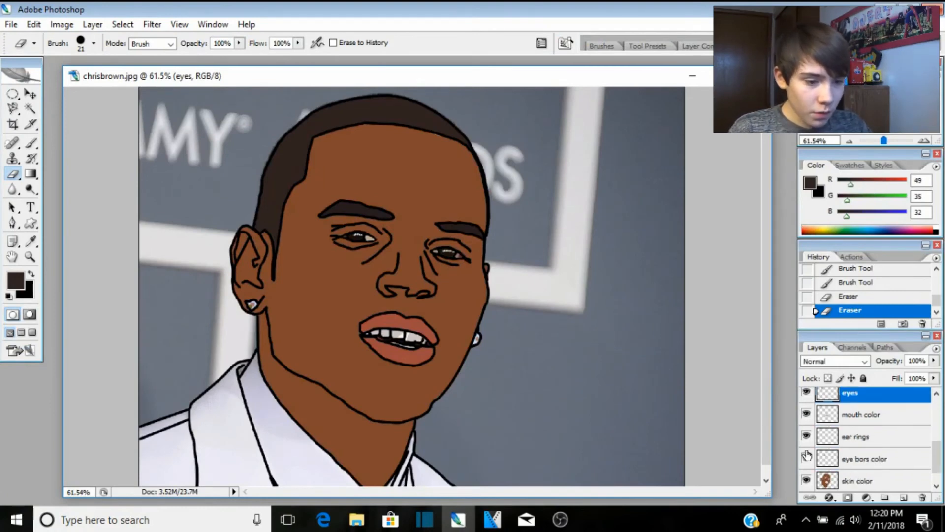
scroll(855, 470, "down", 1)
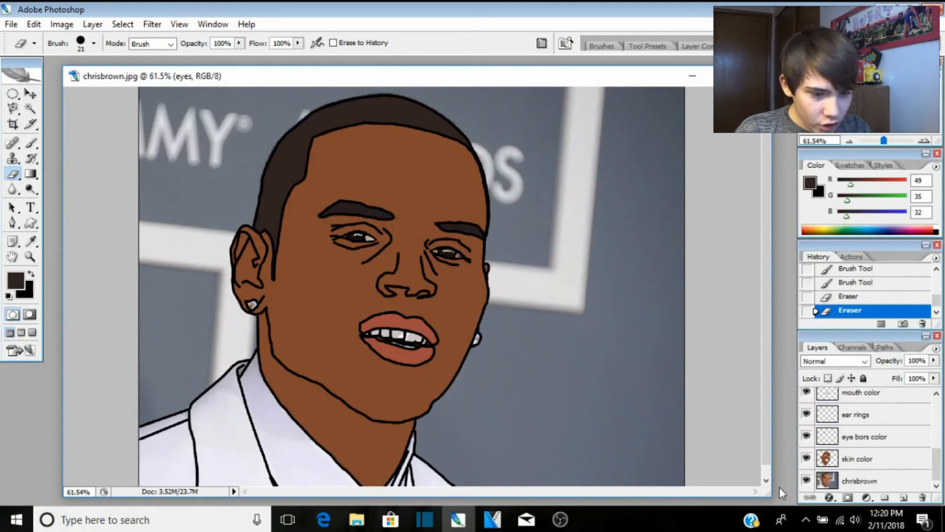
left_click(848, 483)
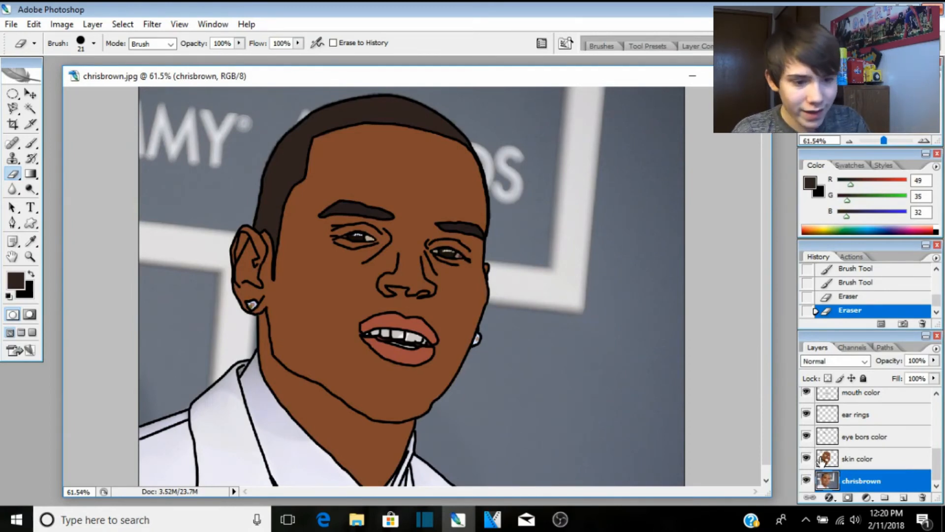
Step: Toggle the chrisbrown layer's visibility to compare, then move it to the top of the stack
left_click(806, 482)
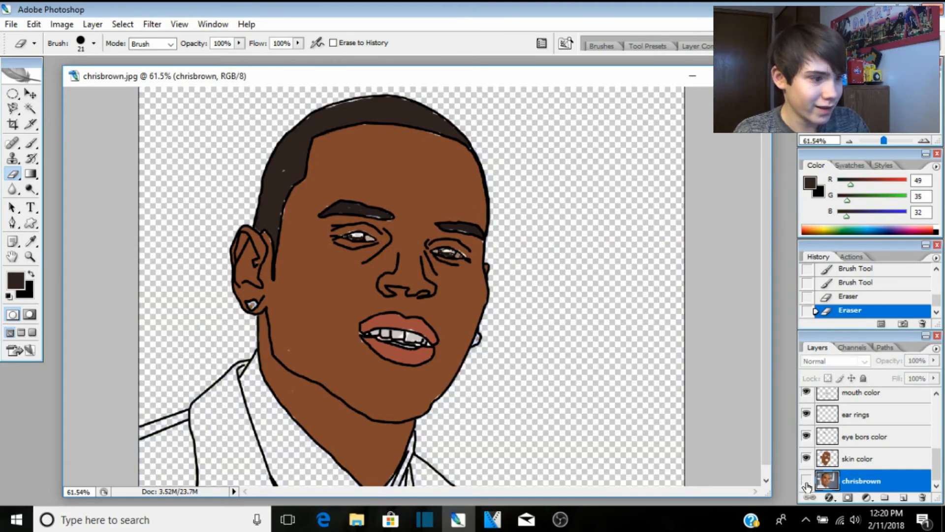
left_click(806, 482)
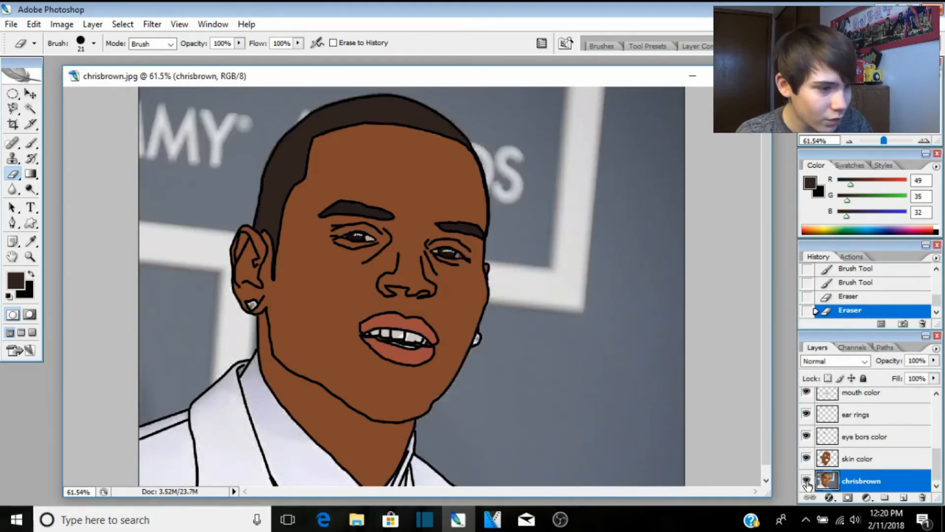
left_click(806, 481)
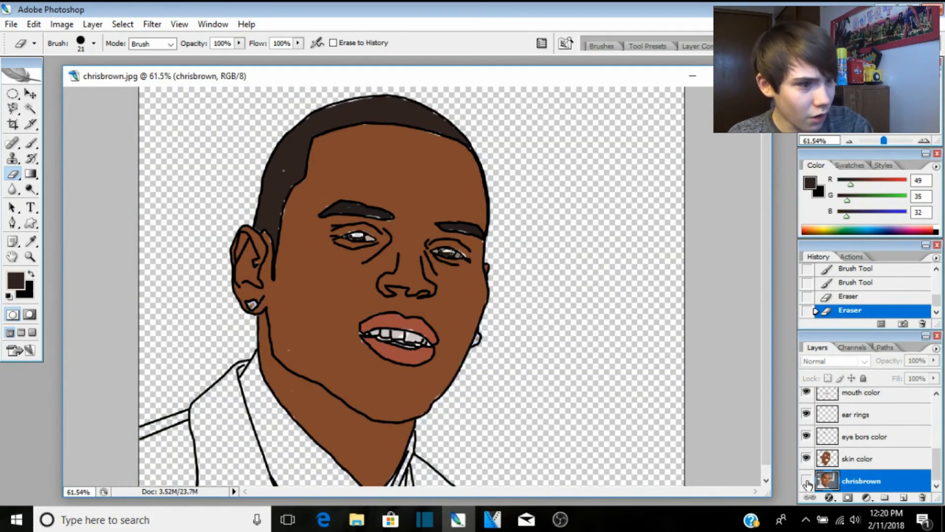
left_click(806, 481)
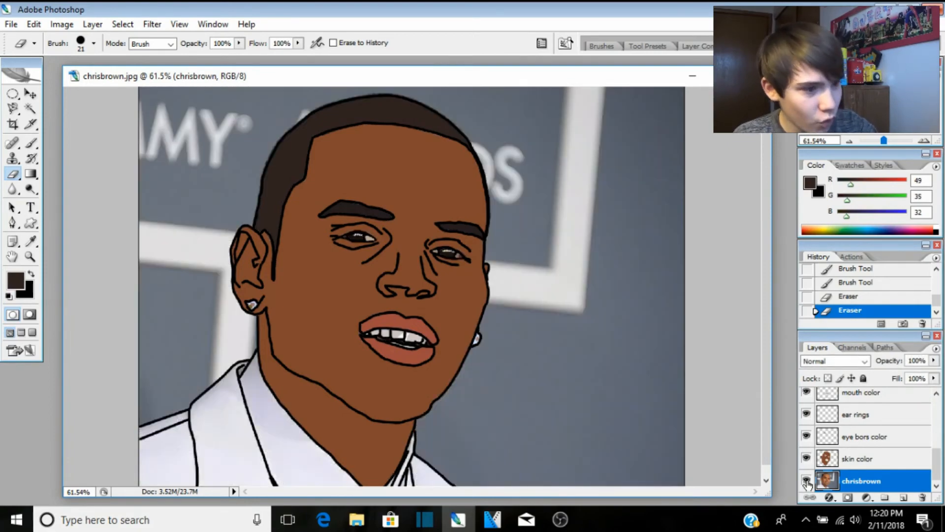
left_click(806, 481)
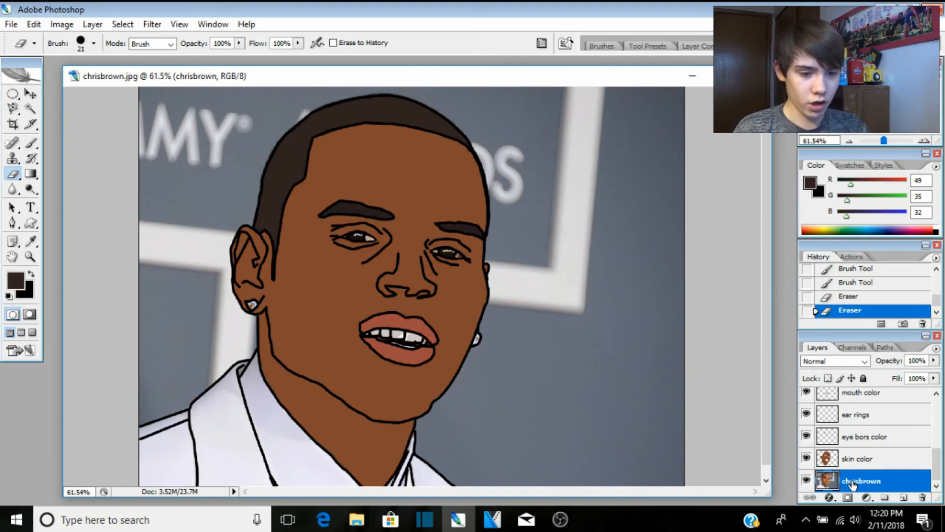
left_click_drag(853, 485, 851, 395)
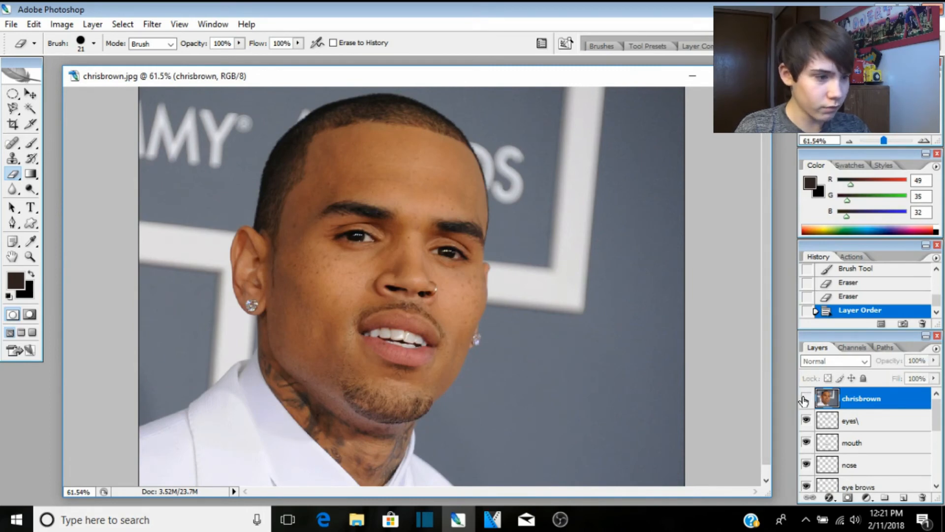
Step: Desaturate the chrisbrown photo layer with Hue/Saturation at Saturation -100
left_click(807, 398)
left_click(807, 397)
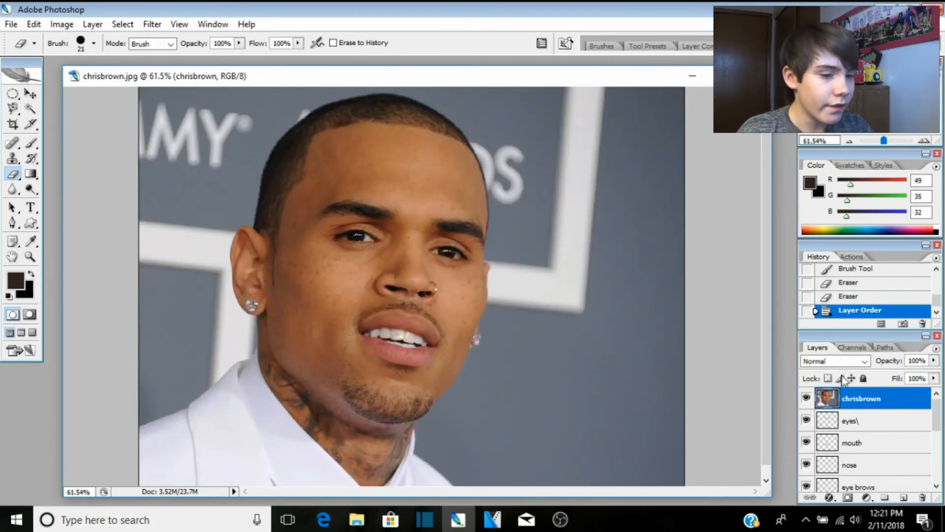
left_click(69, 27)
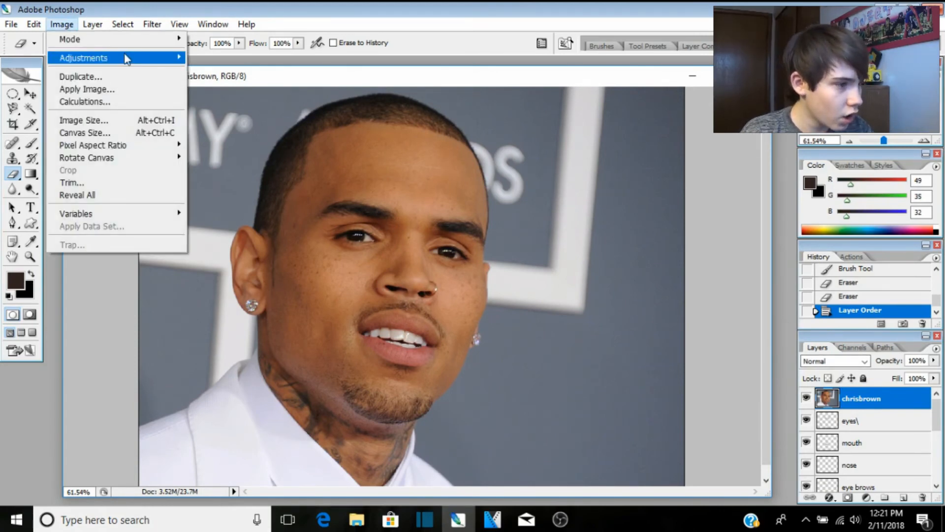
mouse_move(139, 59)
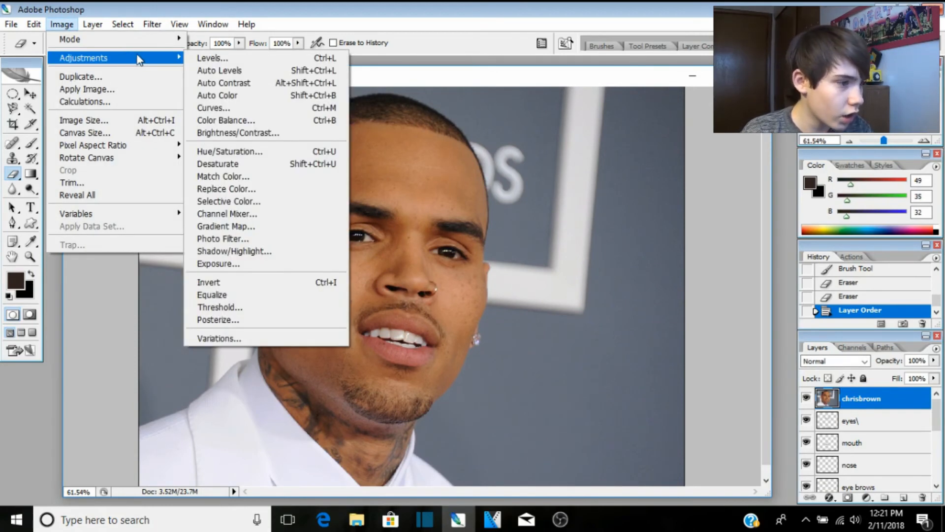
left_click(231, 152)
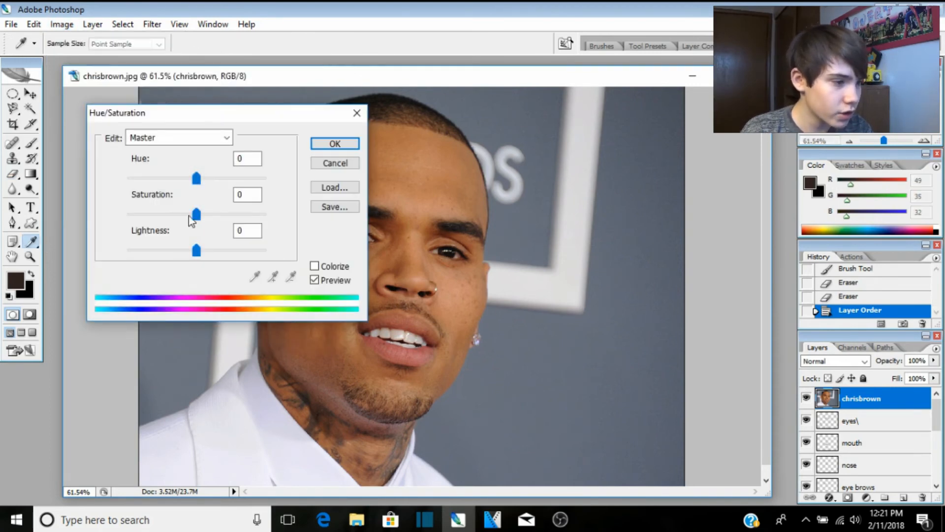
left_click_drag(193, 216, 89, 217)
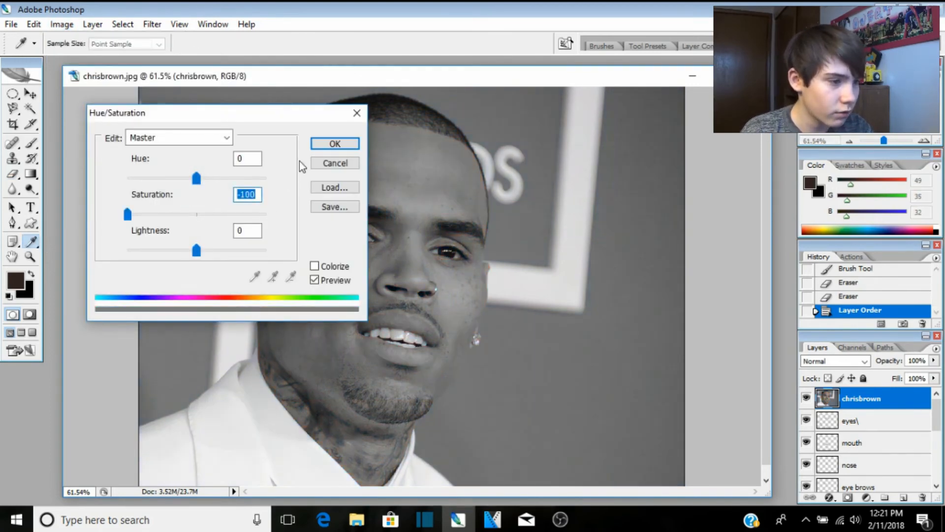
left_click(335, 143)
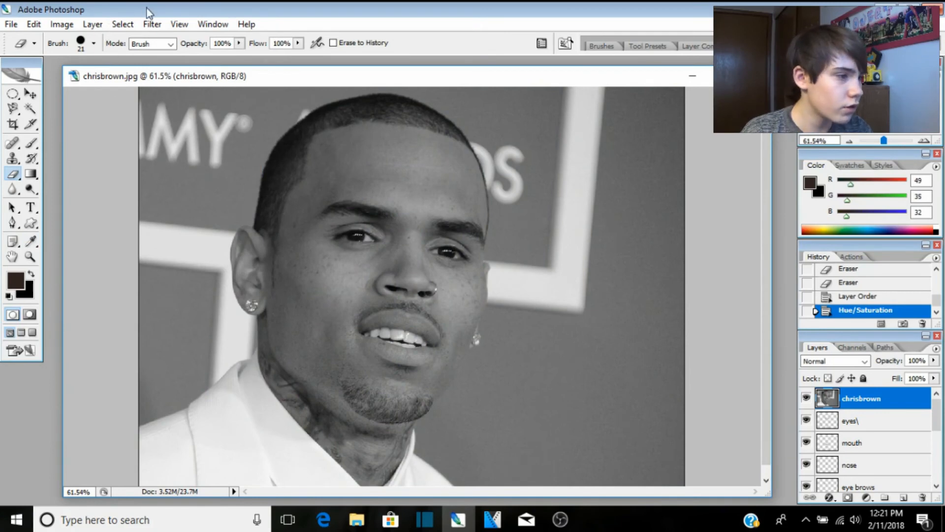
left_click(156, 27)
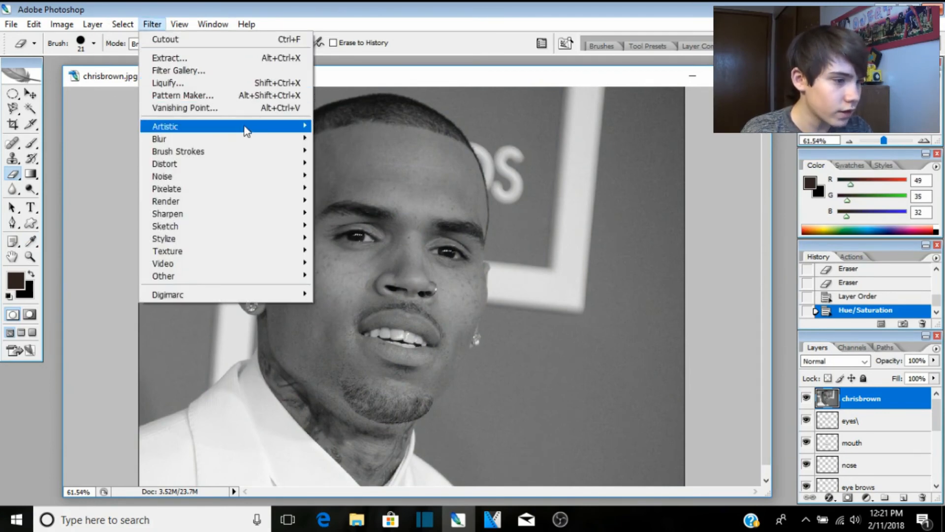
Step: Apply the Artistic > Cutout filter to the grey chrisbrown layer
mouse_move(279, 132)
left_click(341, 138)
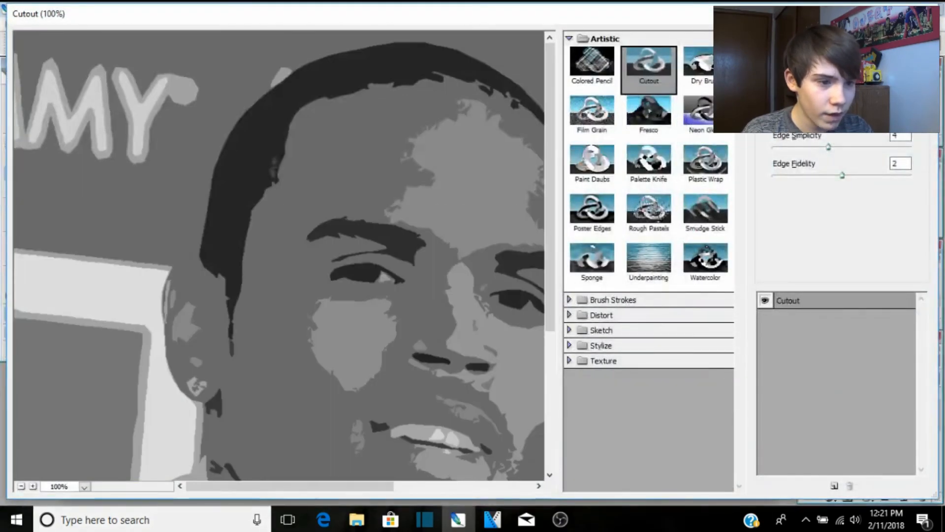
left_click(860, 39)
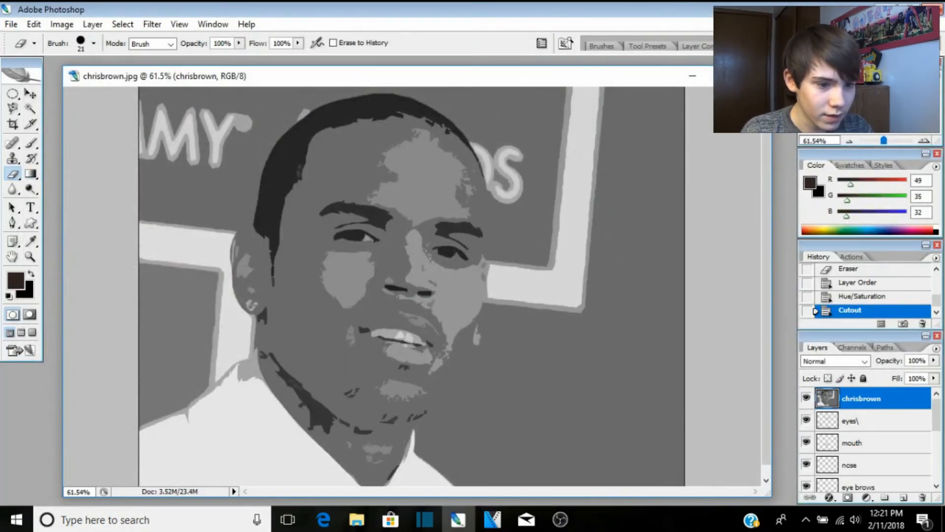
Step: Set the chrisbrown layer's blend mode to Soft Light
left_click(856, 366)
left_click(846, 209)
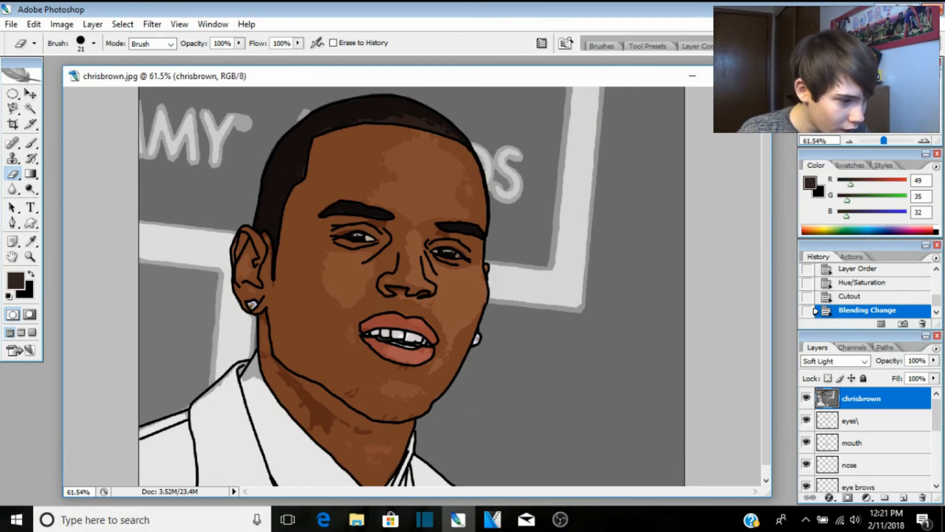
scroll(286, 394, "up", 6)
Step: Sample the shirt's light grey (231) and paint over the grey shading in the collar fold
left_click(31, 241)
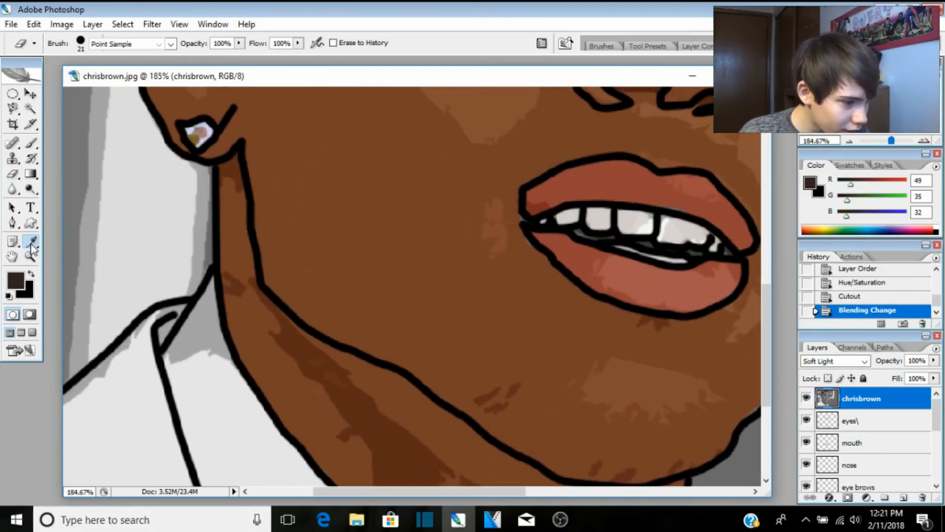
left_click(205, 382)
left_click(31, 143)
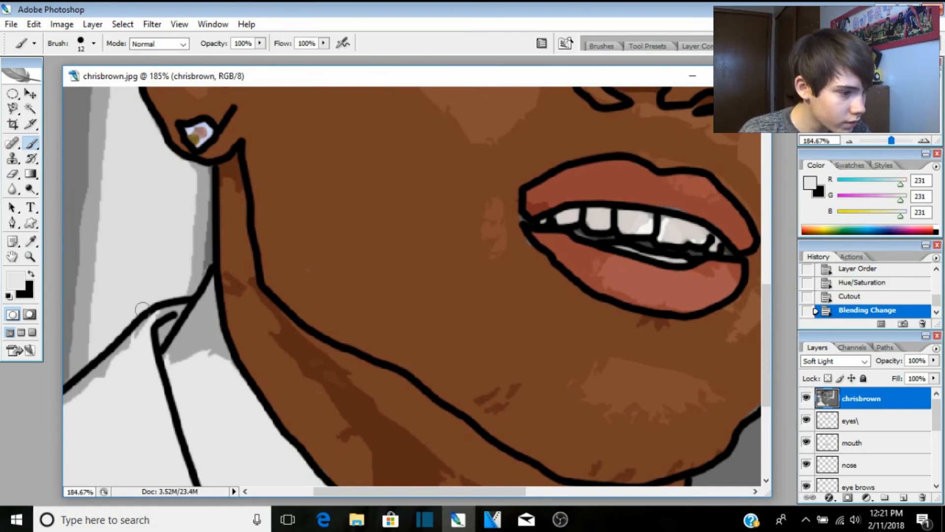
left_click_drag(171, 351, 194, 305)
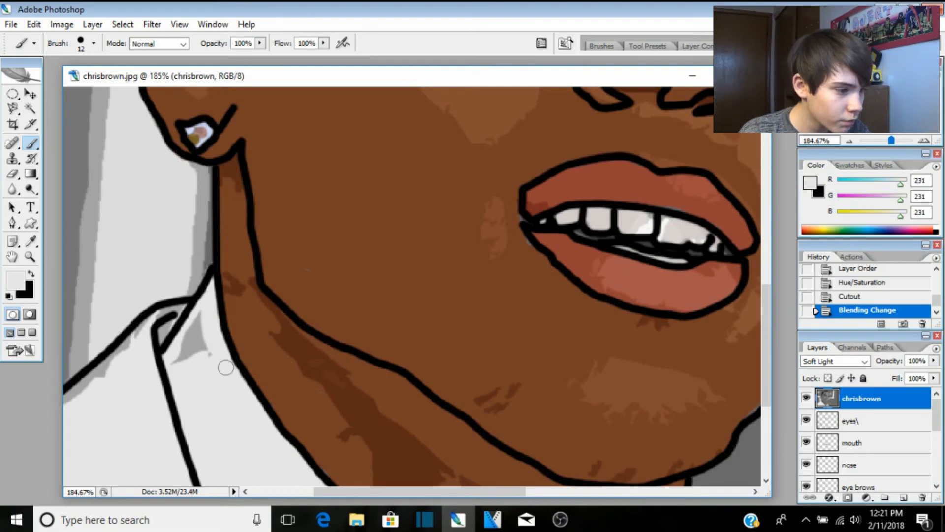
left_click_drag(225, 367, 194, 326)
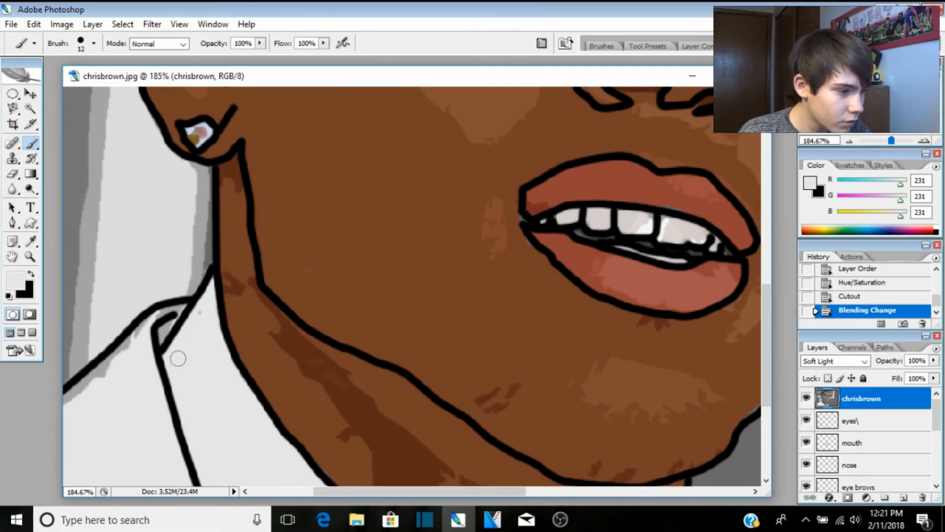
left_click(207, 310)
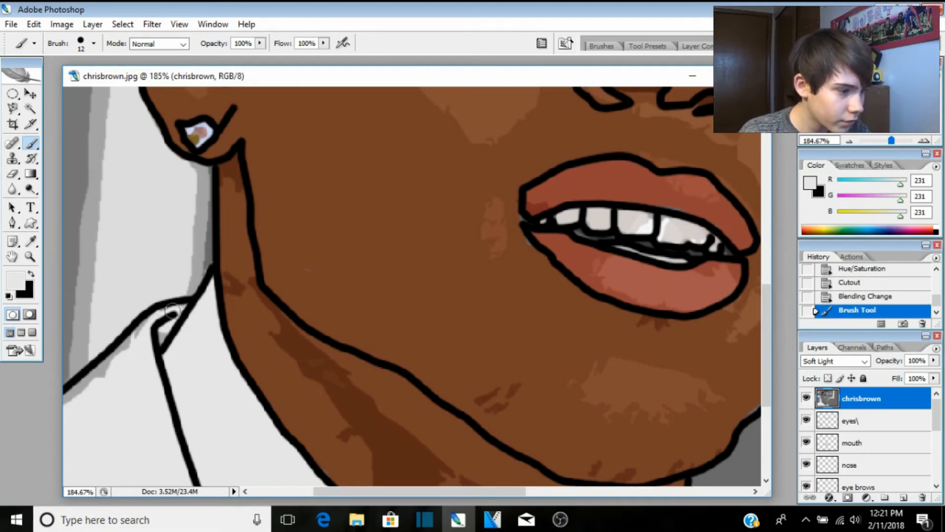
left_click_drag(190, 300, 183, 307)
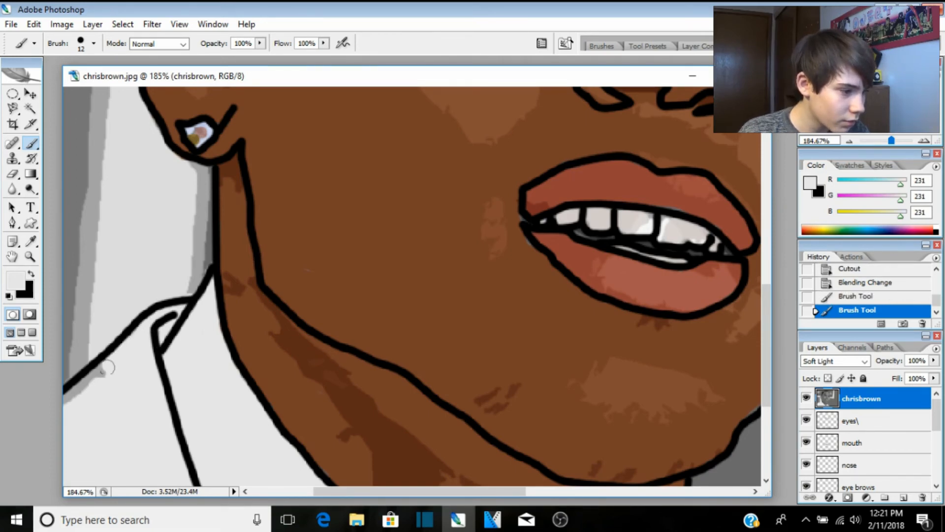
left_click(73, 389)
scroll(334, 433, "down", 5)
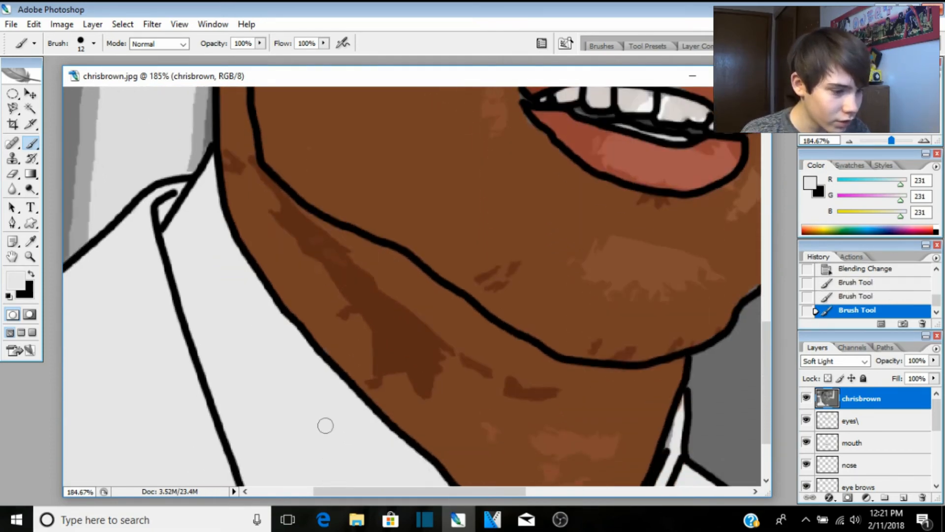
left_click_drag(435, 492, 370, 492)
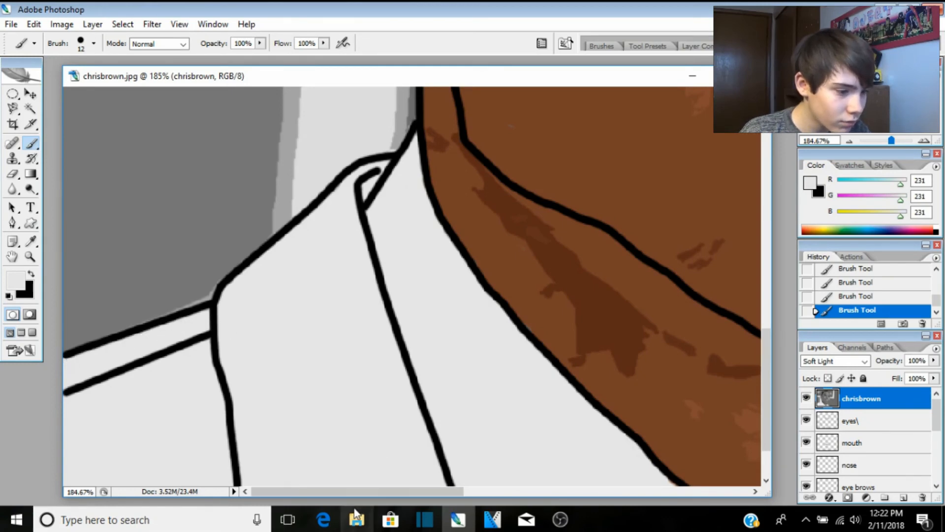
Step: Swap the colours so black is the painting colour again
key("x")
scroll(443, 338, "down", 3)
scroll(476, 322, "down", 4)
scroll(478, 319, "down", 5)
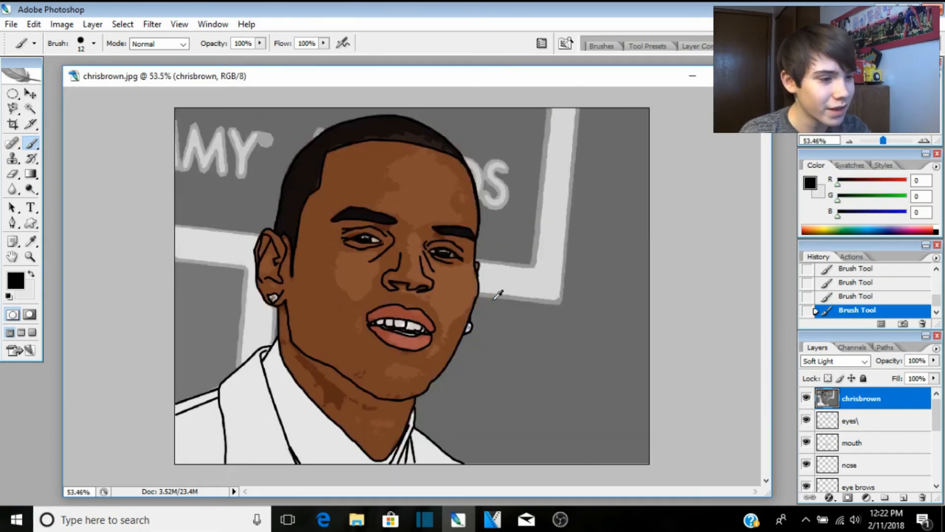
Step: Place the original chrisbrown photo as a new top layer and commit it
scroll(498, 294, "up", 2)
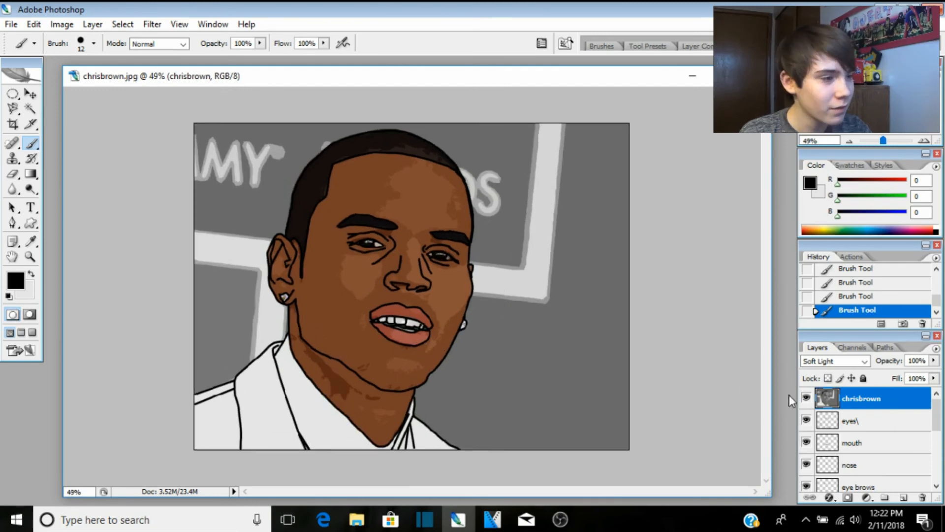
left_click(11, 24)
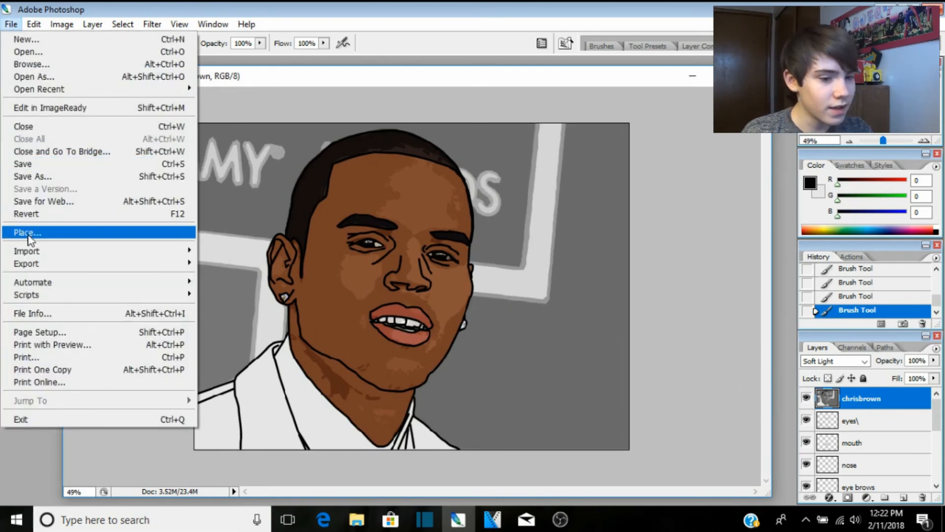
left_click(49, 235)
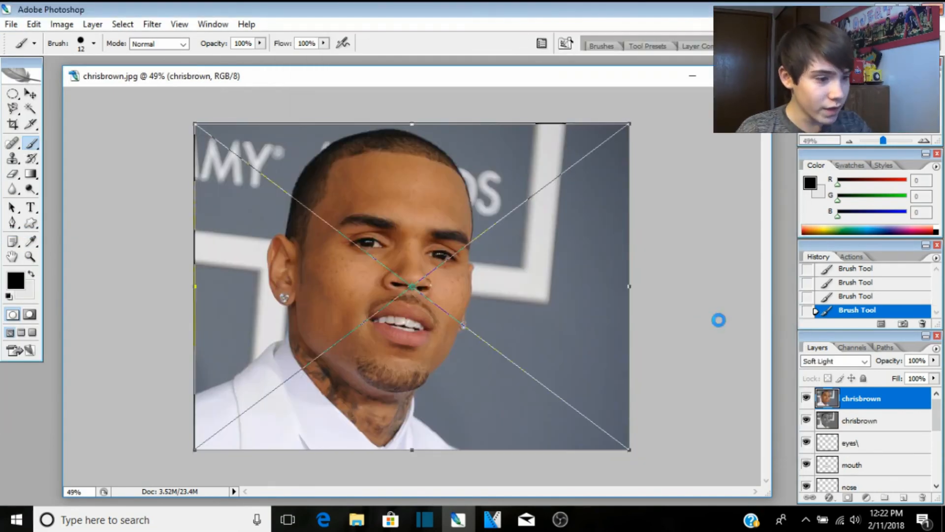
key("Return")
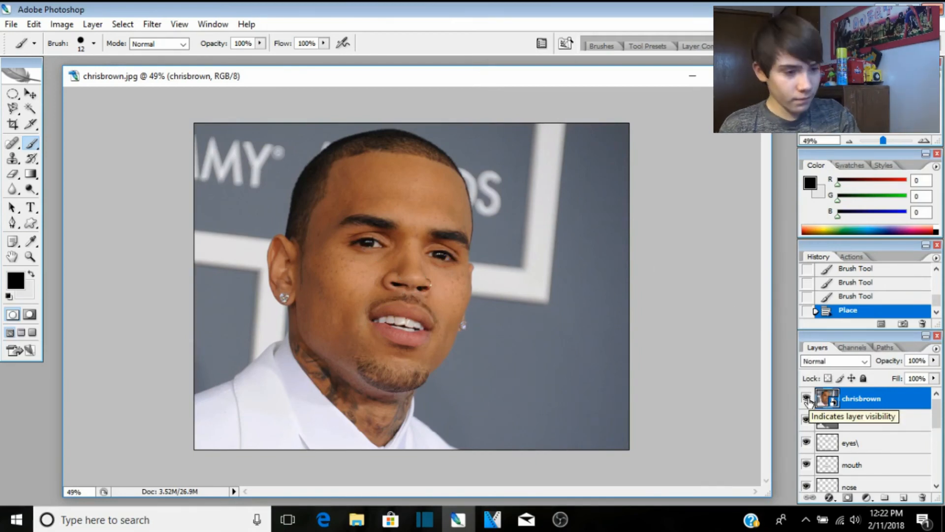
Step: Toggle the placed photo to compare with the cartoon, leaving it hidden
left_click(807, 398)
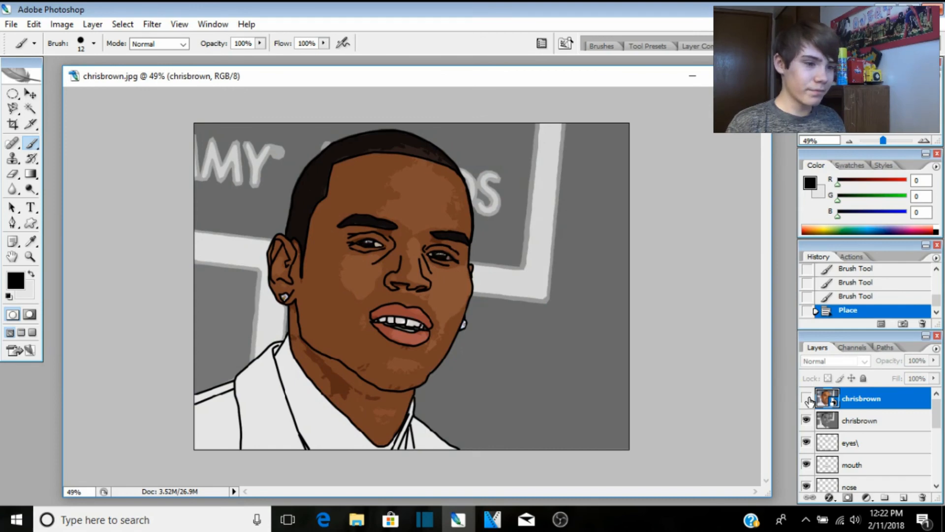
left_click(807, 399)
left_click(807, 399)
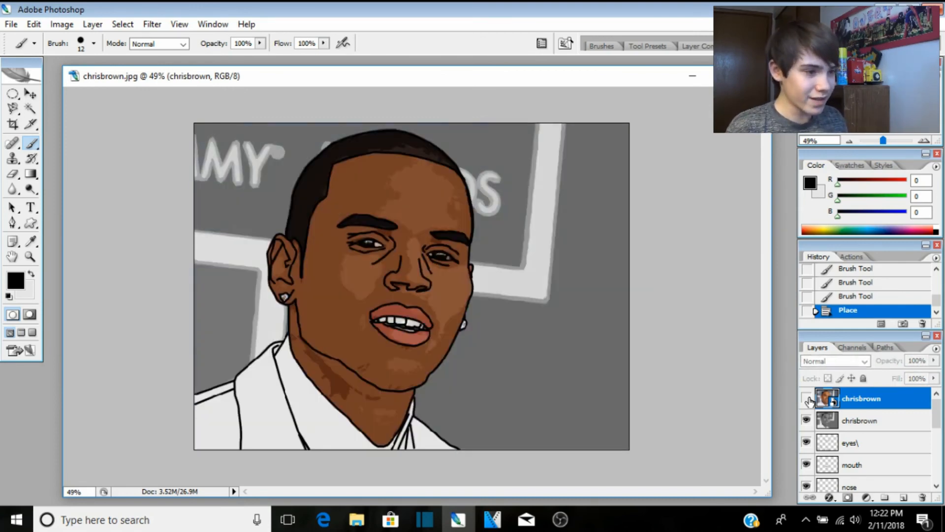
left_click(807, 398)
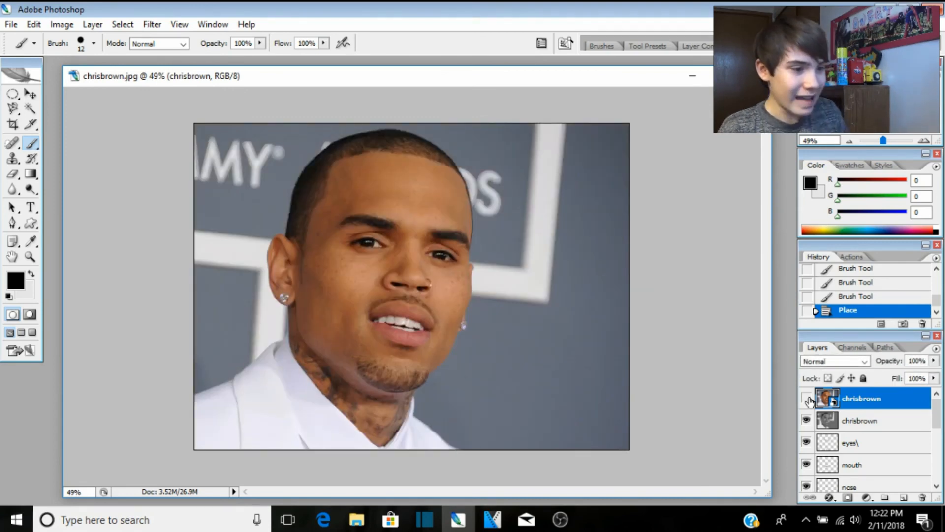
left_click(807, 398)
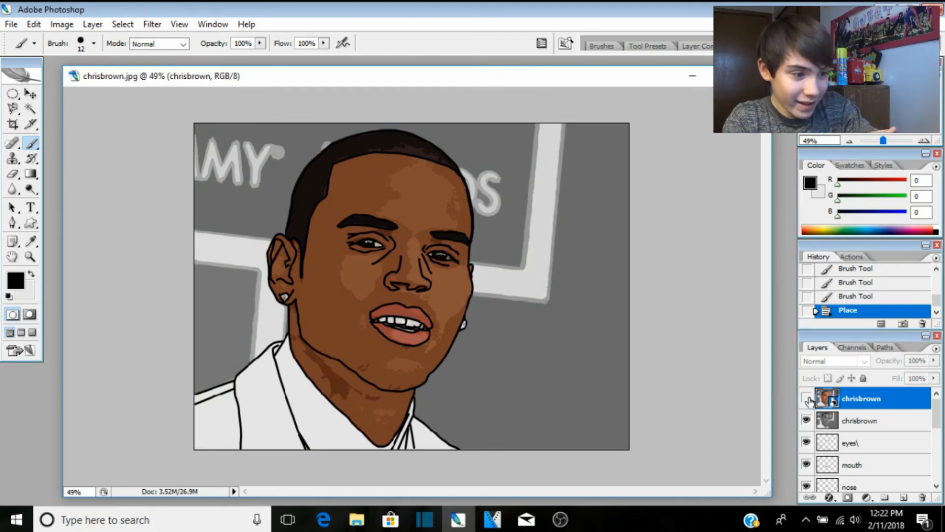